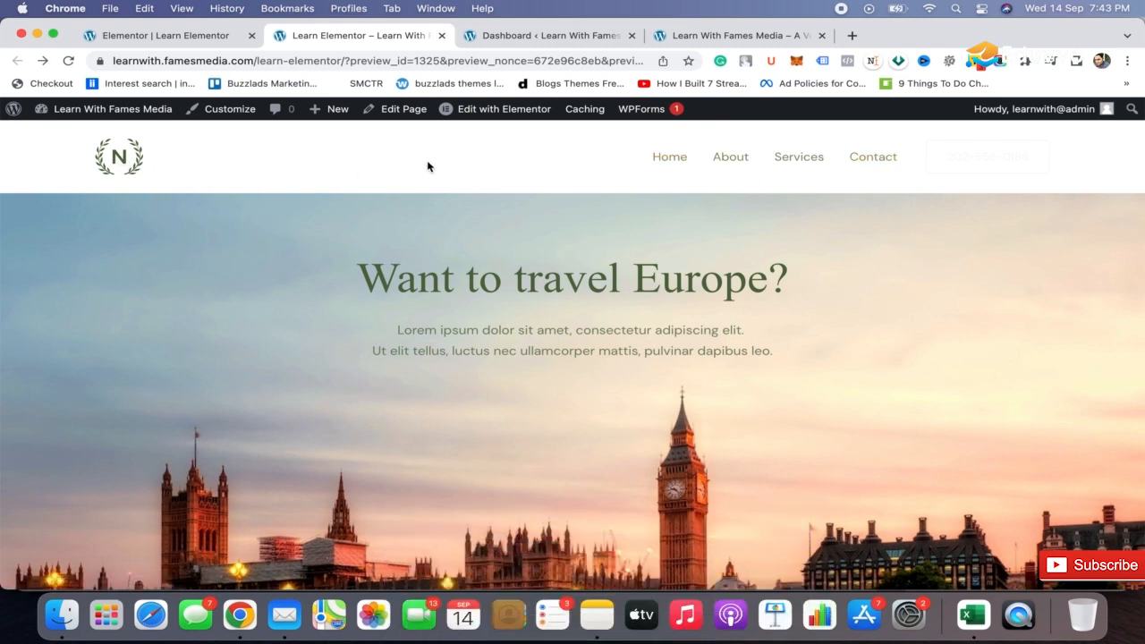
Review the travel page preview down to its footer and check the Appearance options in the WordPress dashboard.
{"action": "scroll", "coordinate": [446, 276], "scroll_direction": "down", "scroll_amount": 5}
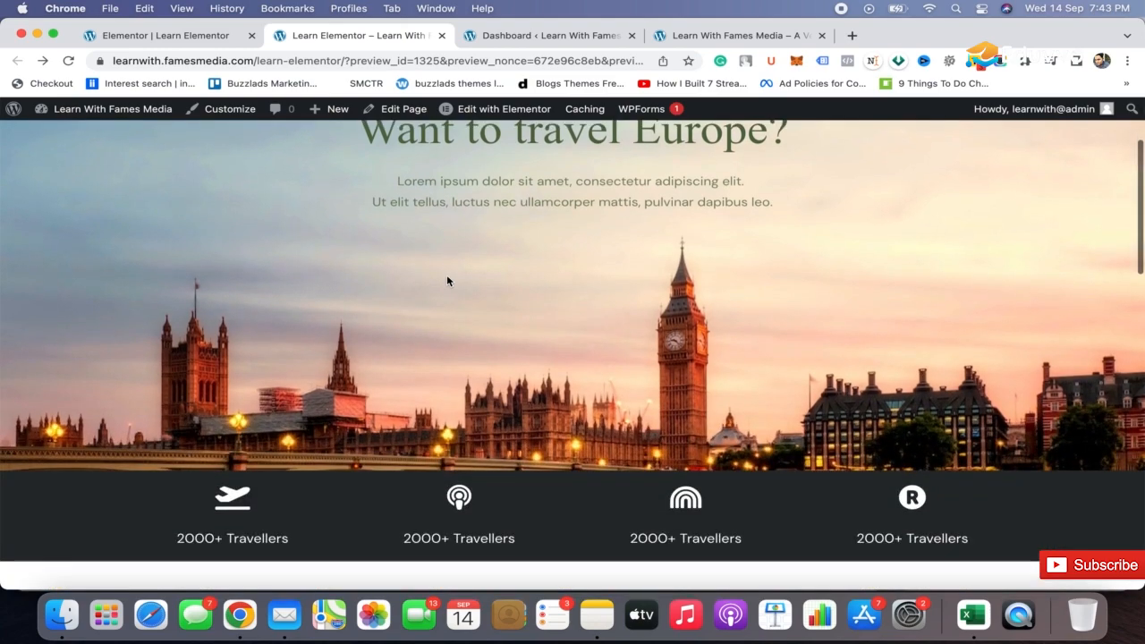
{"action": "scroll", "coordinate": [447, 281], "scroll_direction": "down", "scroll_amount": 10}
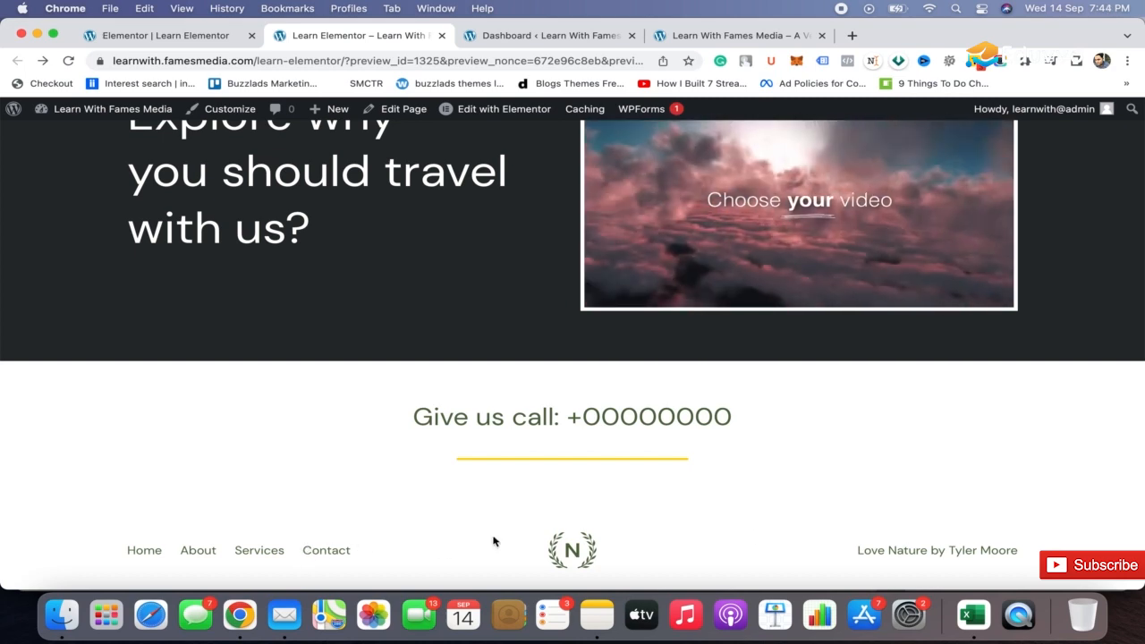
{"action": "scroll", "coordinate": [787, 424], "scroll_direction": "up", "scroll_amount": 1}
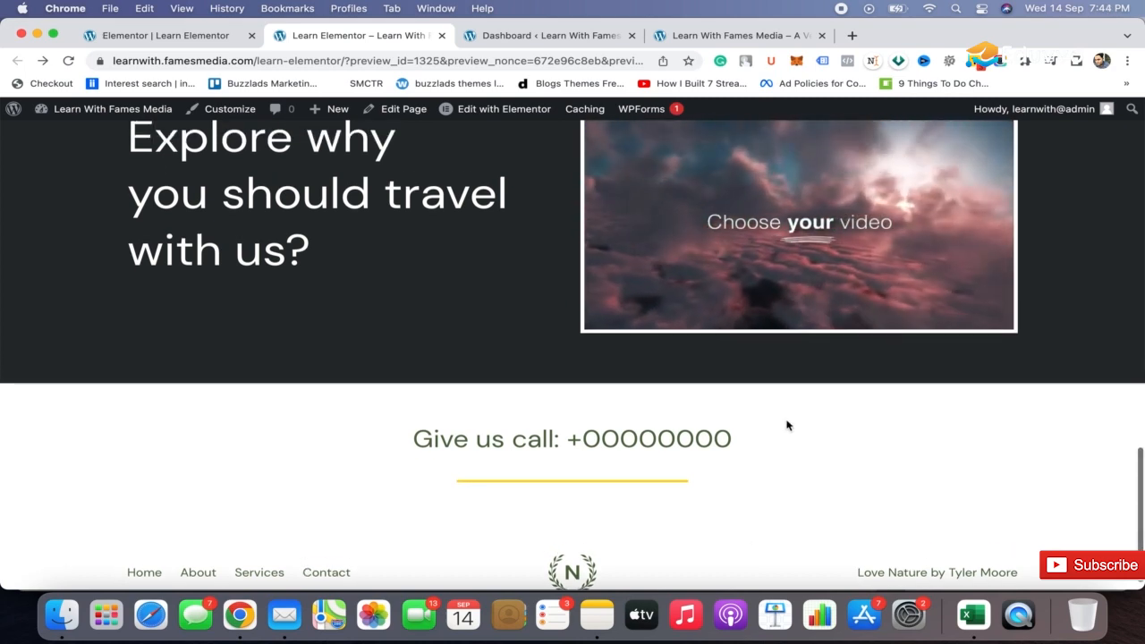
{"action": "scroll", "coordinate": [788, 425], "scroll_direction": "up", "scroll_amount": 15}
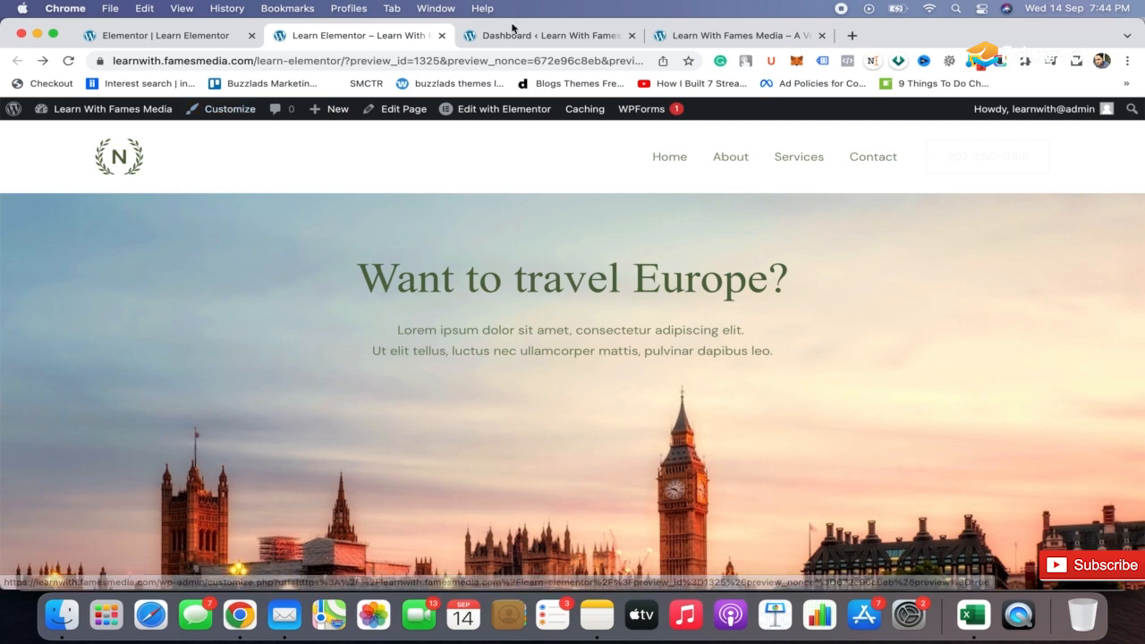
{"action": "left_click", "coordinate": [512, 40]}
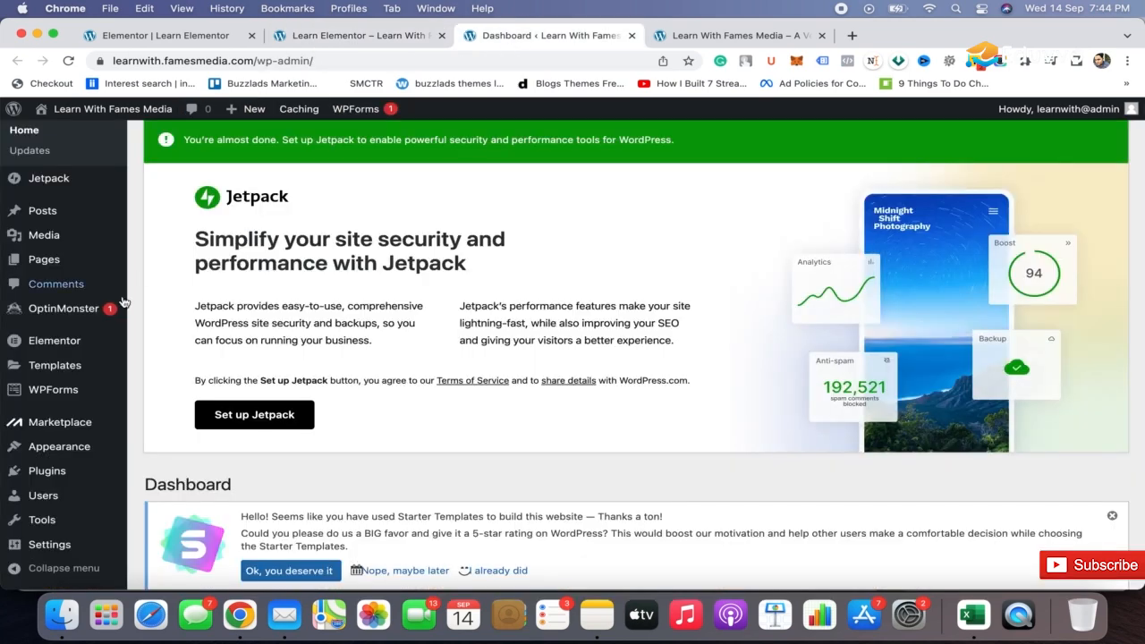
{"action": "scroll", "coordinate": [138, 265], "scroll_direction": "down", "scroll_amount": 2}
{"action": "scroll", "coordinate": [138, 265], "scroll_direction": "down", "scroll_amount": 1}
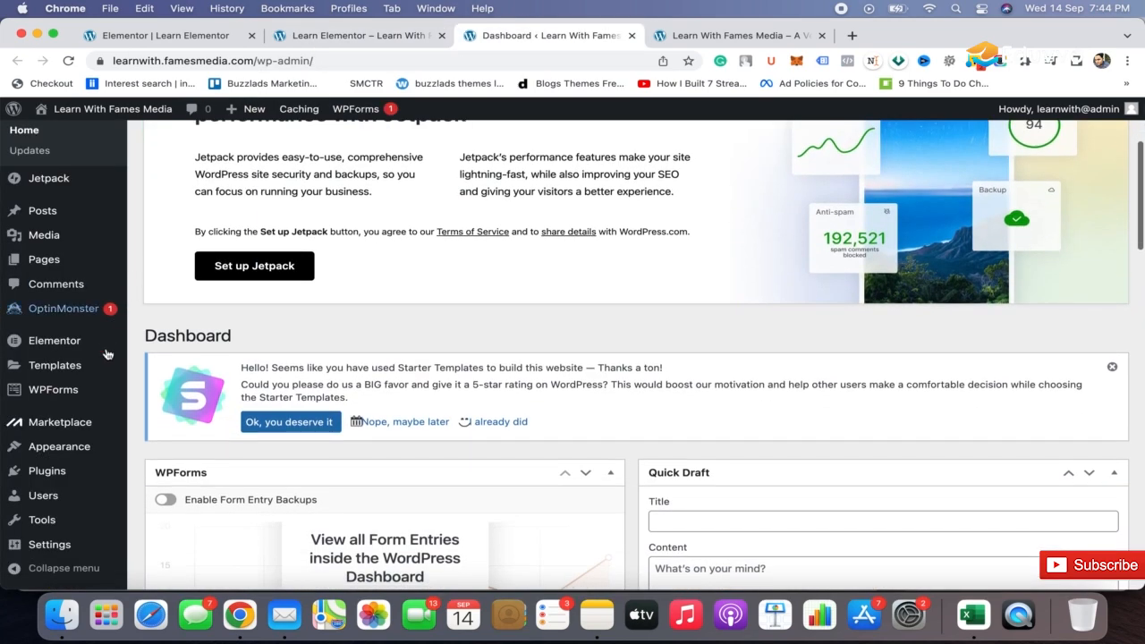
{"action": "mouse_move", "coordinate": [80, 456]}
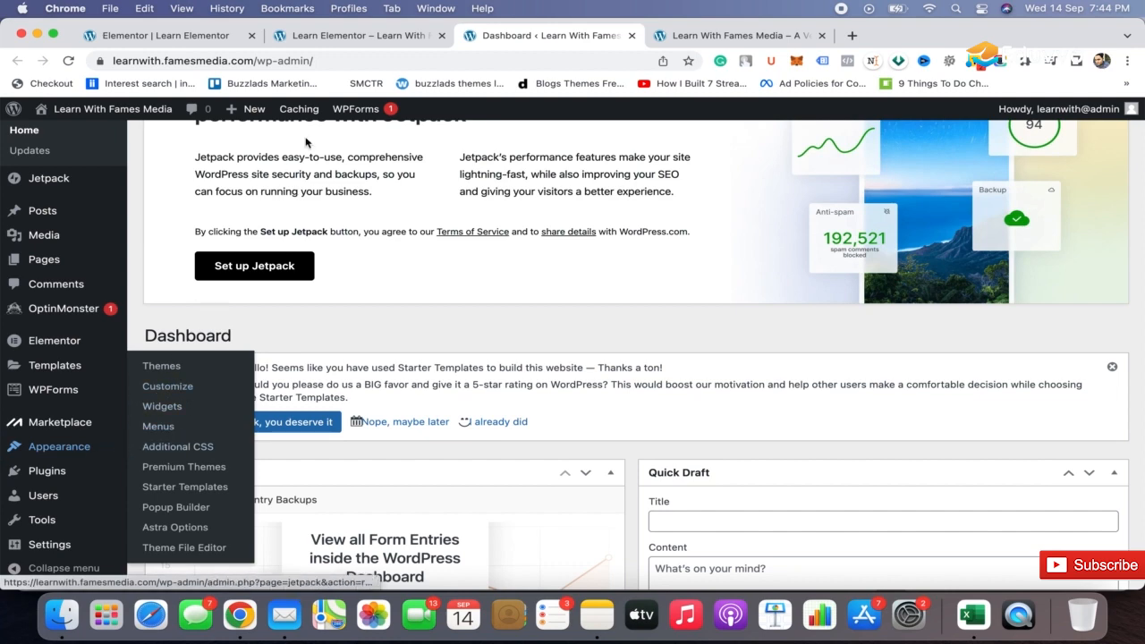
Open the travel page in the theme Customizer, dismissing the autosave notice, and bring up the header logo's settings.
{"action": "left_click", "coordinate": [378, 36]}
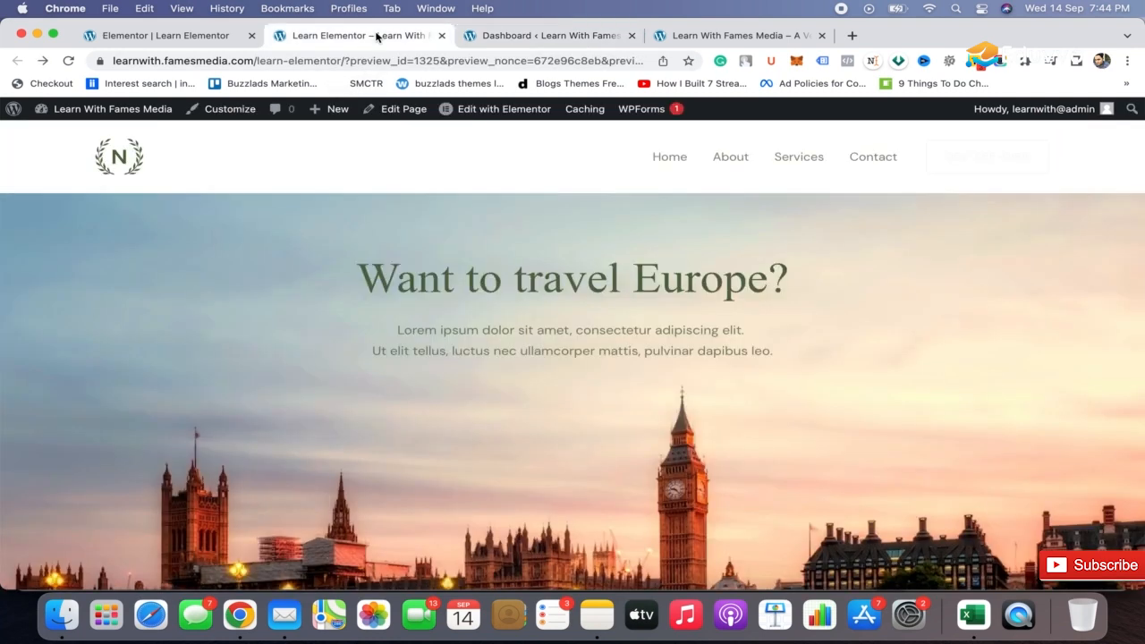
{"action": "left_click", "coordinate": [234, 118]}
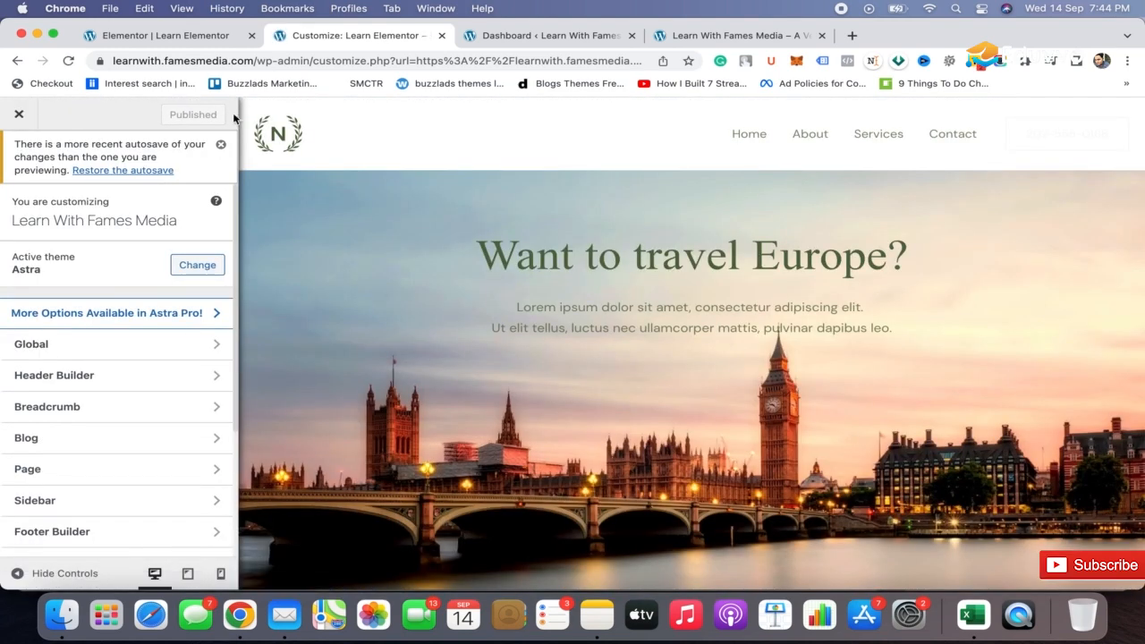
{"action": "left_click", "coordinate": [221, 147]}
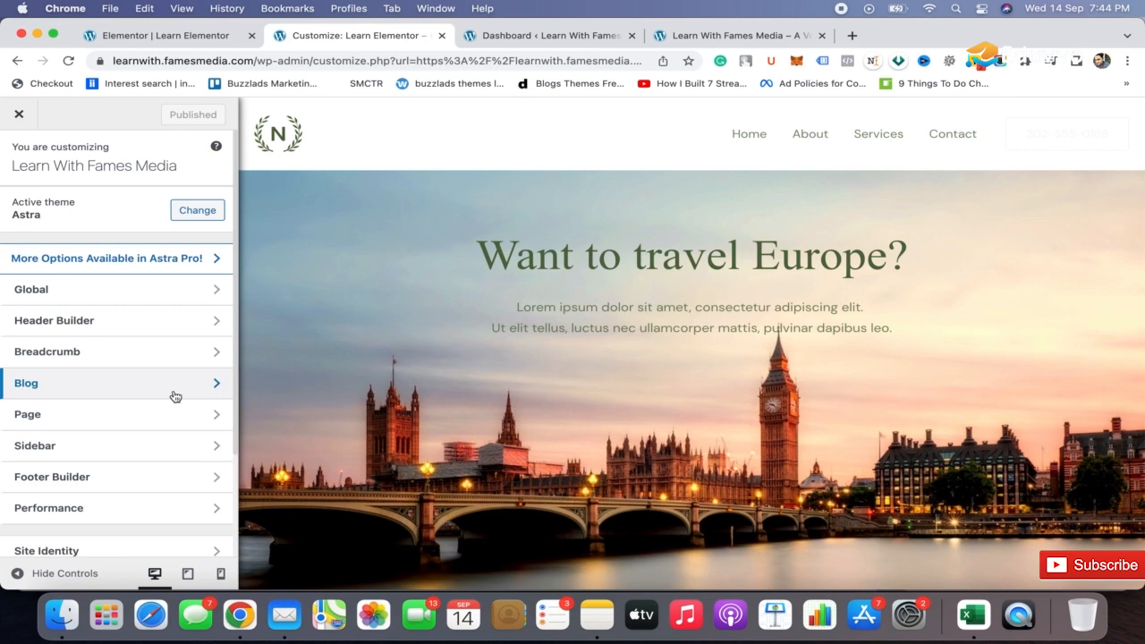
{"action": "left_click", "coordinate": [265, 138]}
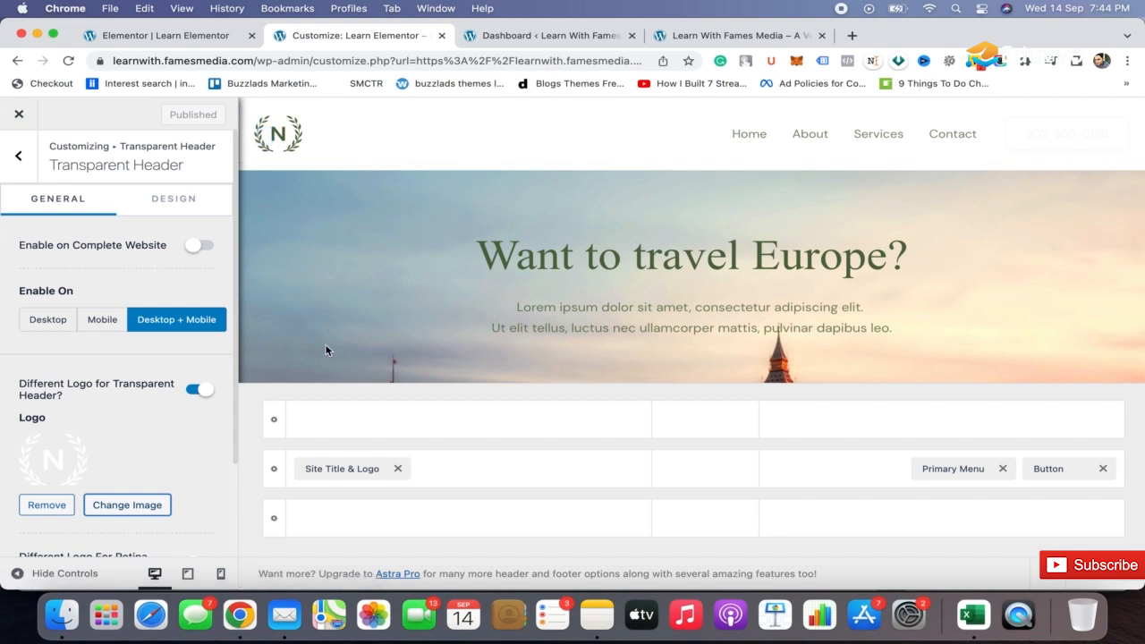
Try the site logo in the centre of the main header row and the primary menu in the row above, returning each to its place.
{"action": "left_click_drag", "start_coordinate": [357, 466], "coordinate": [702, 474]}
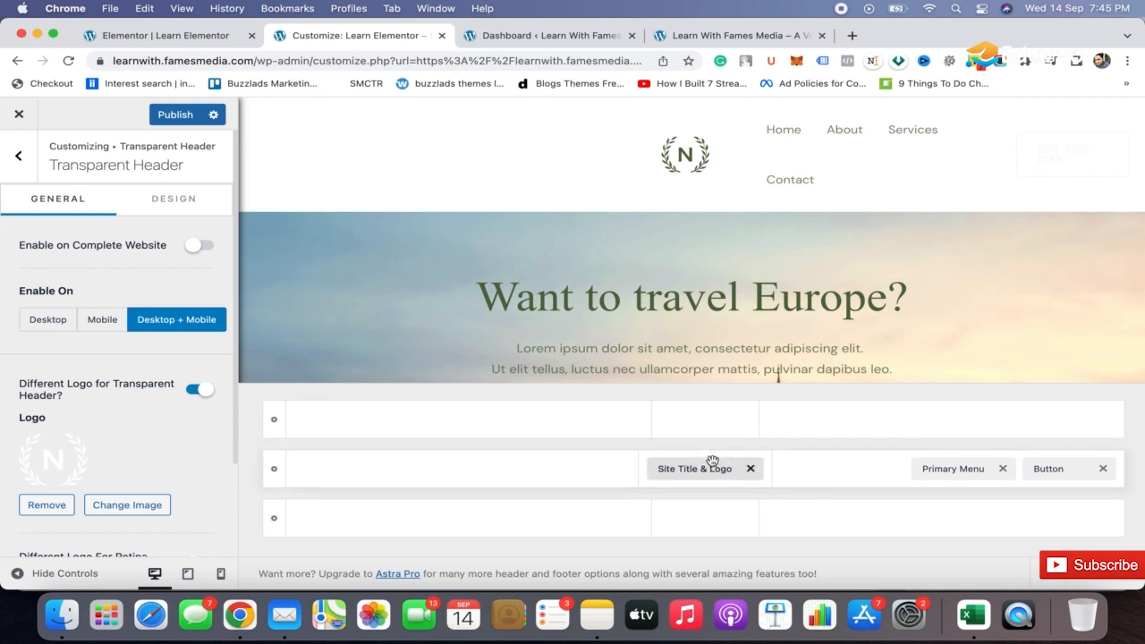
{"action": "left_click_drag", "start_coordinate": [695, 470], "coordinate": [442, 480]}
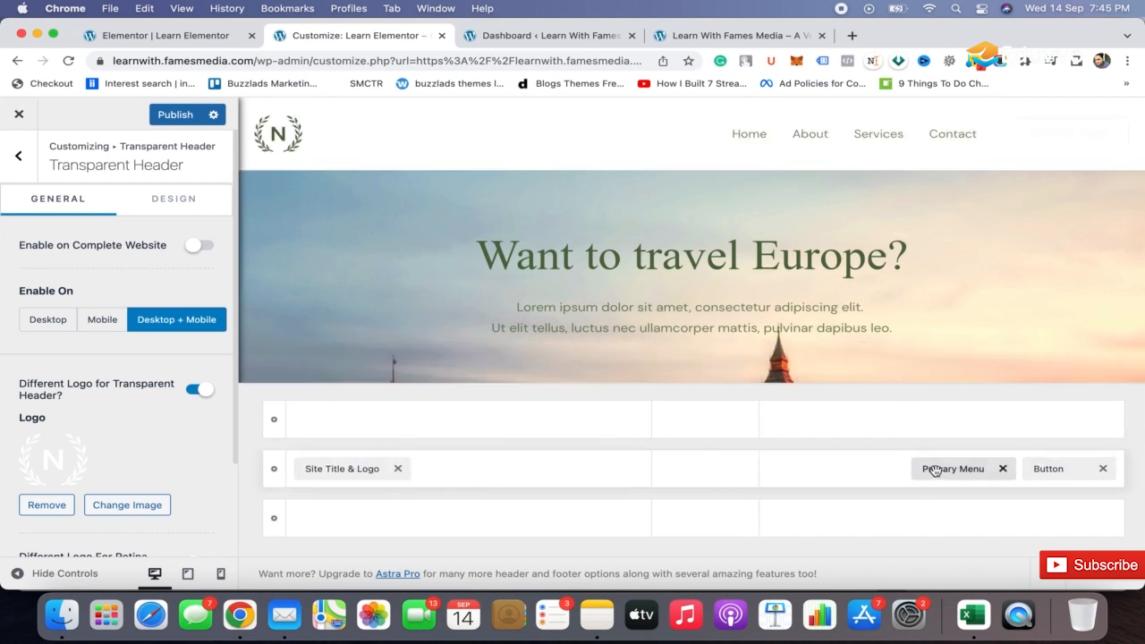
{"action": "left_click_drag", "start_coordinate": [934, 472], "coordinate": [680, 433]}
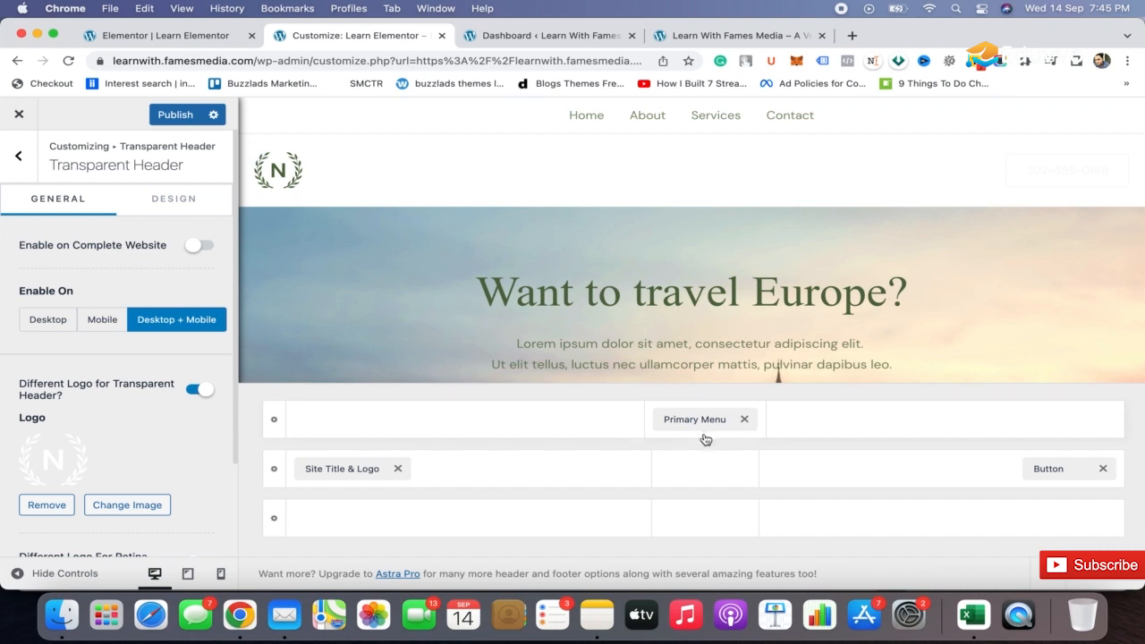
{"action": "left_click_drag", "start_coordinate": [691, 418], "coordinate": [841, 475]}
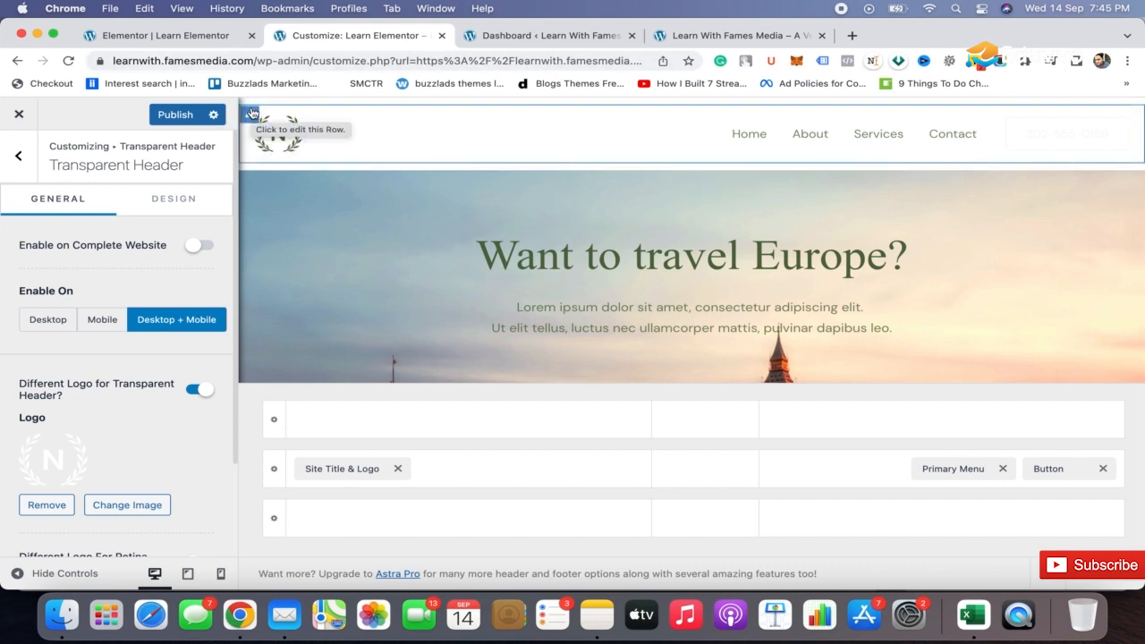
Set the primary header row's background color to black and its padding to 0 on all sides.
{"action": "left_click", "coordinate": [266, 479]}
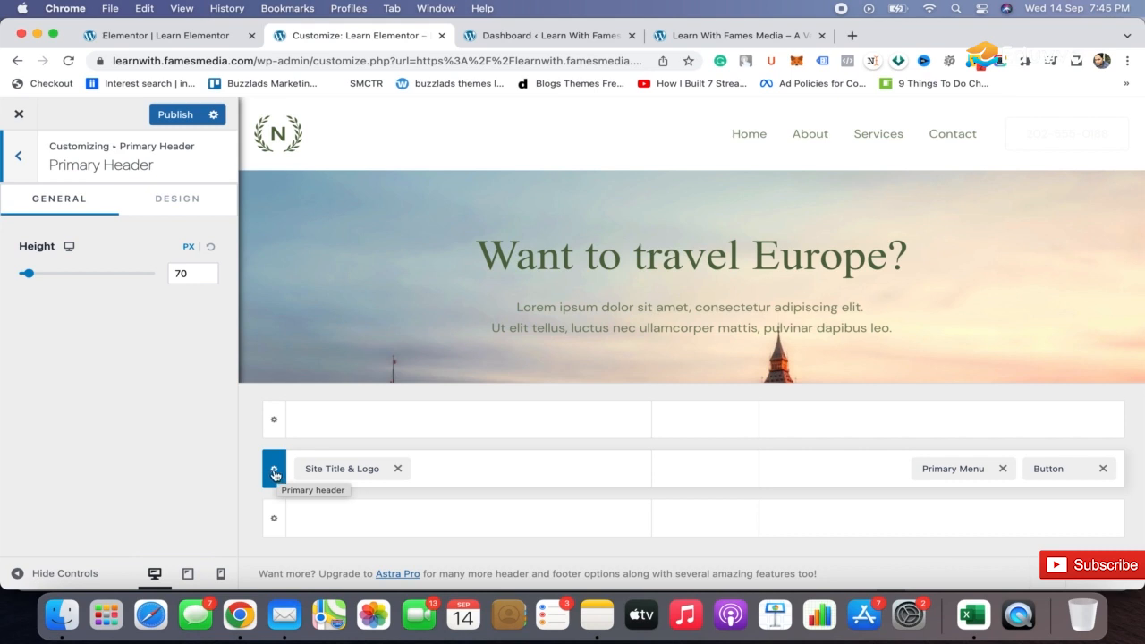
{"action": "left_click", "coordinate": [191, 199]}
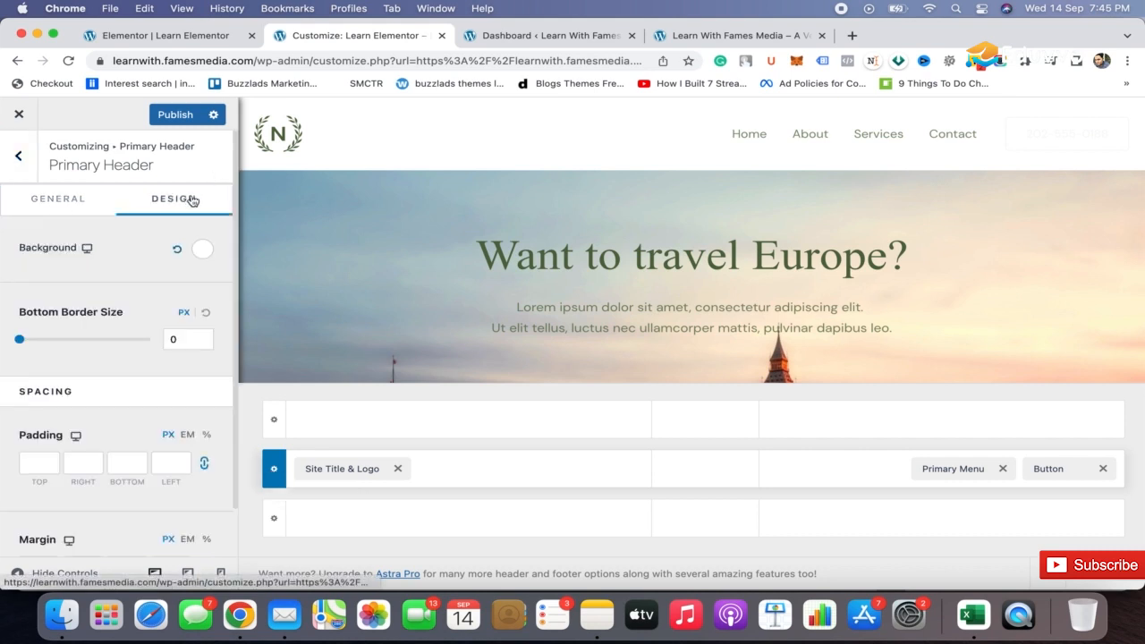
{"action": "left_click", "coordinate": [202, 249]}
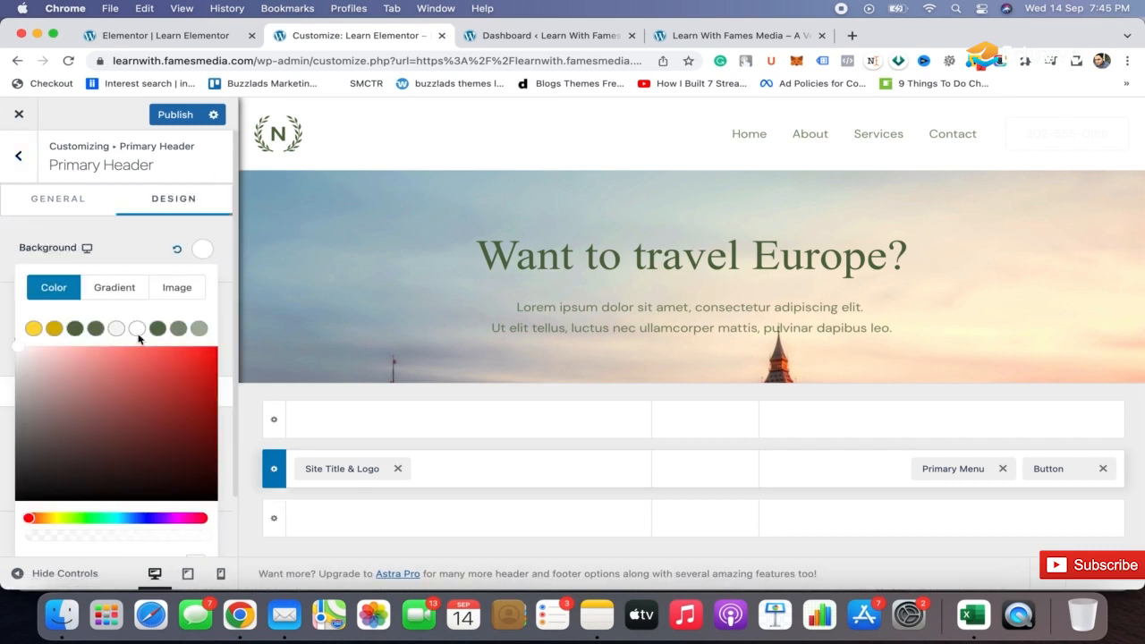
{"action": "left_click", "coordinate": [104, 383]}
{"action": "left_click_drag", "start_coordinate": [104, 383], "coordinate": [1, 549]}
{"action": "left_click", "coordinate": [2, 549]}
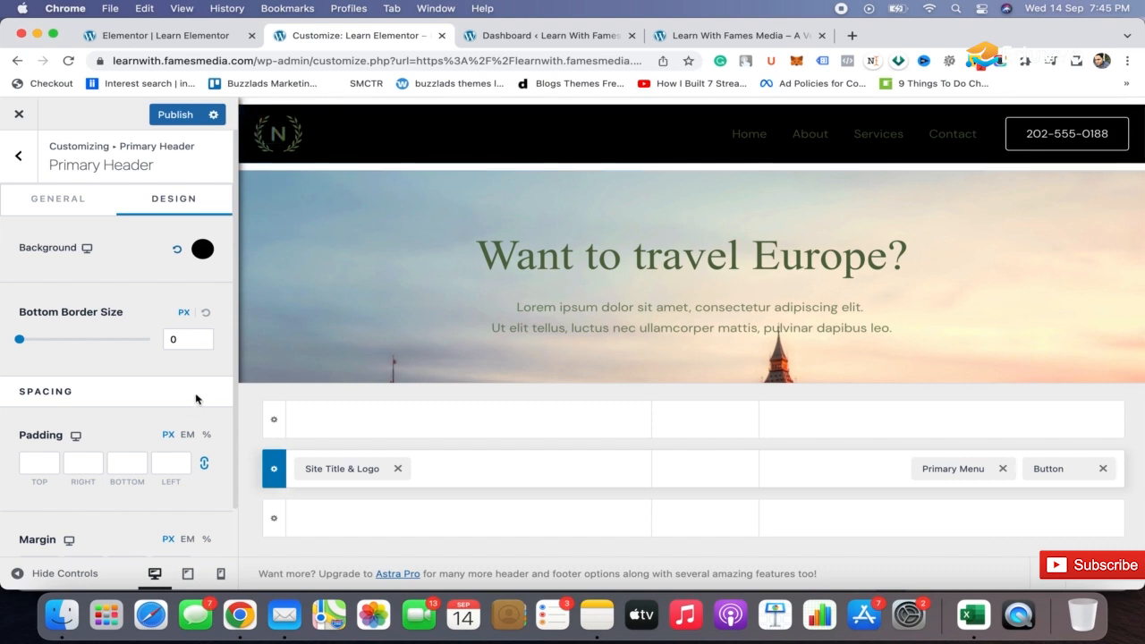
{"action": "left_click", "coordinate": [36, 464]}
Replace the header logo with logo-white.svg from the media library, without cropping it.
{"action": "mouse_move", "coordinate": [291, 135]}
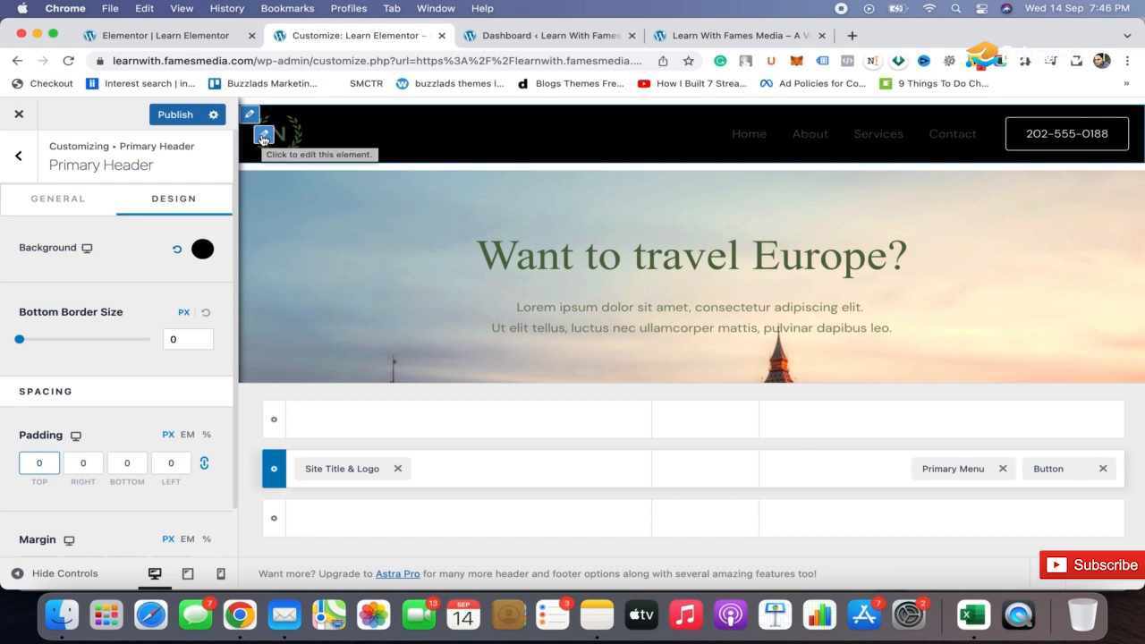
{"action": "left_click", "coordinate": [263, 138]}
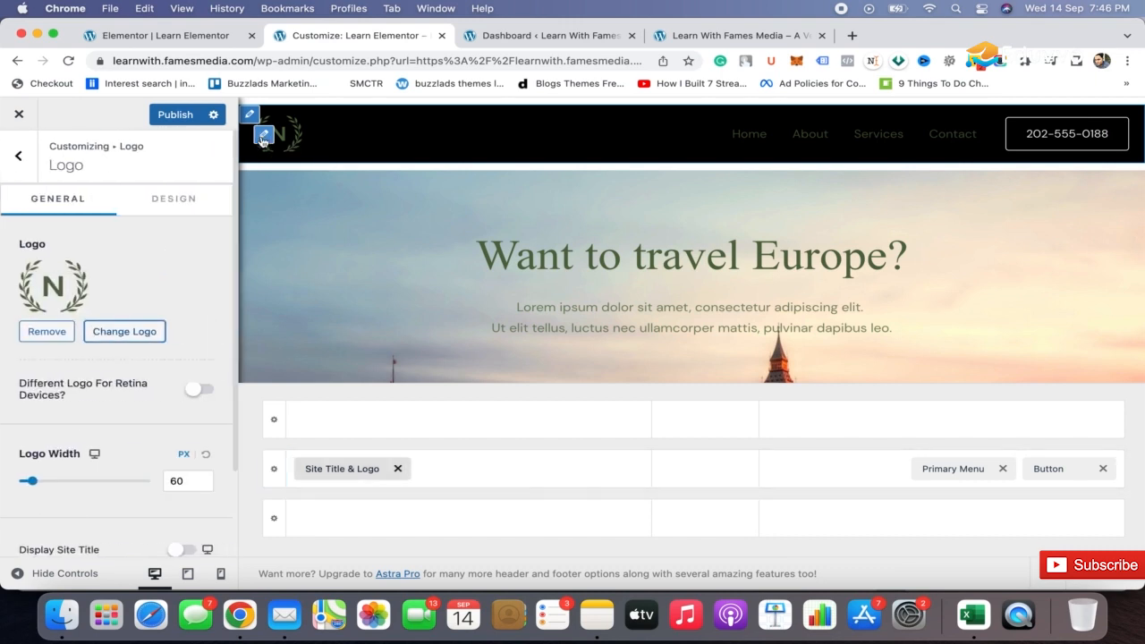
{"action": "left_click", "coordinate": [125, 332]}
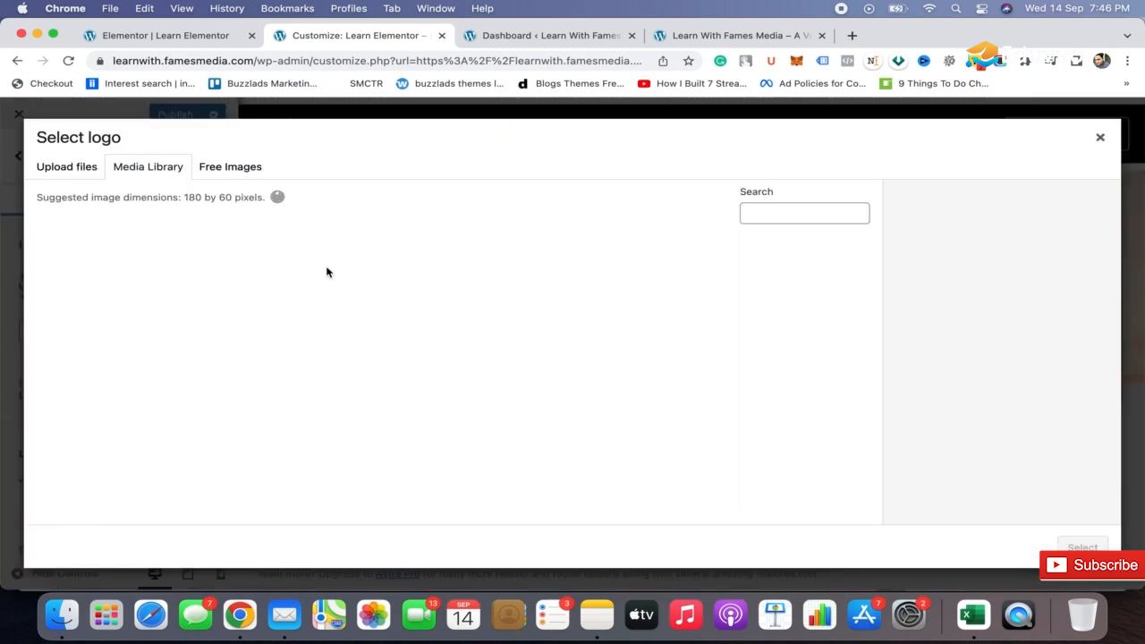
{"action": "left_click", "coordinate": [68, 165]}
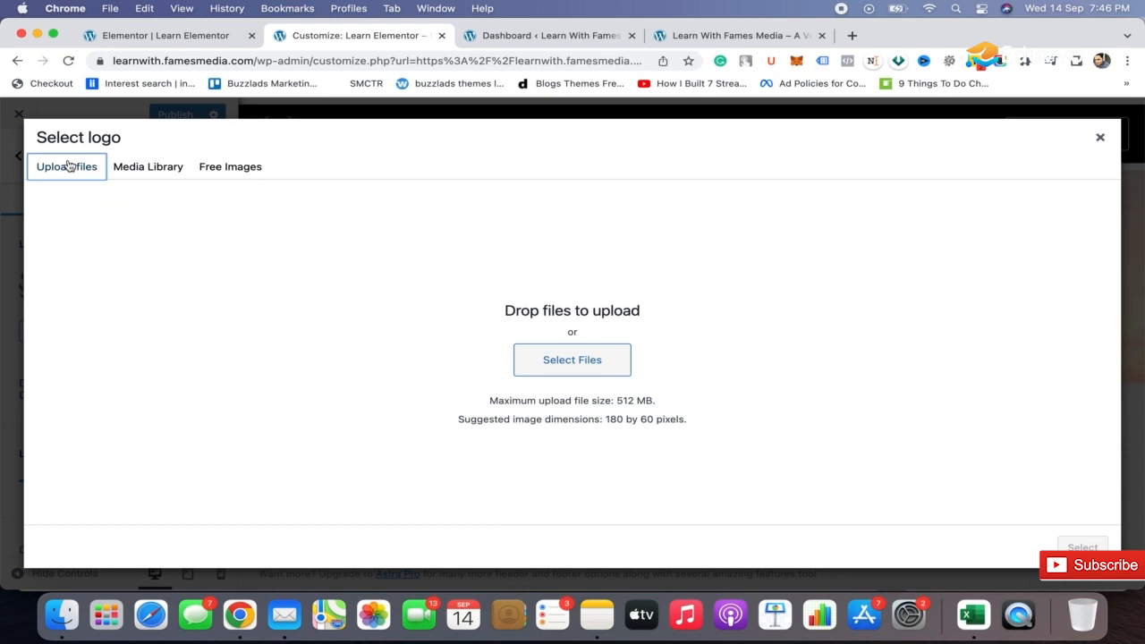
{"action": "left_click", "coordinate": [149, 168]}
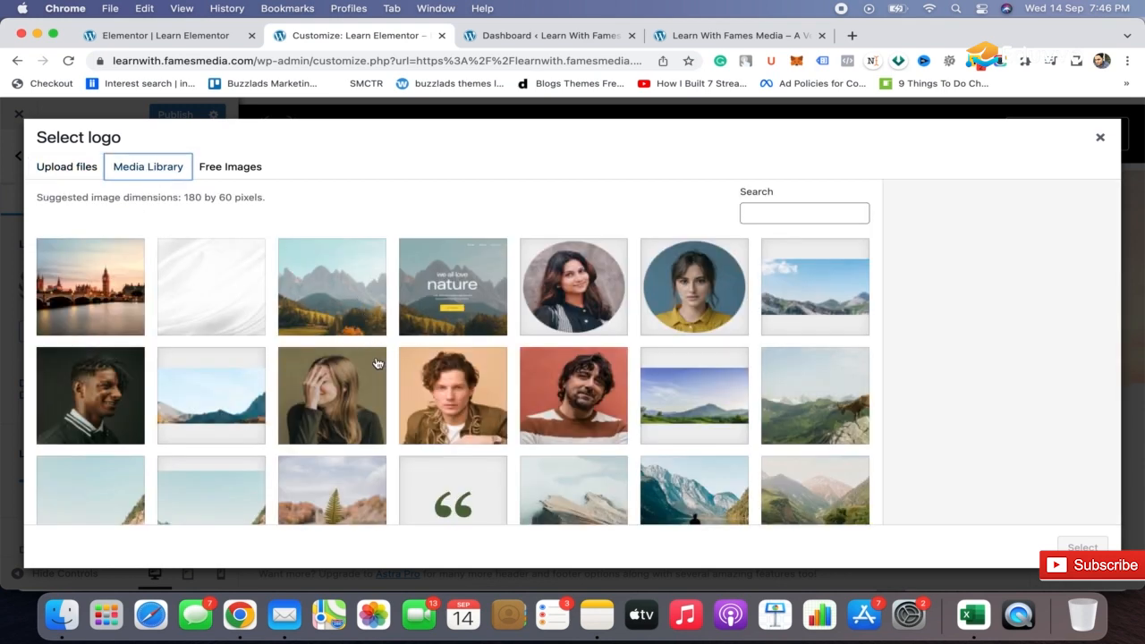
{"action": "scroll", "coordinate": [378, 363], "scroll_direction": "down", "scroll_amount": 4}
{"action": "scroll", "coordinate": [378, 362], "scroll_direction": "down", "scroll_amount": 1}
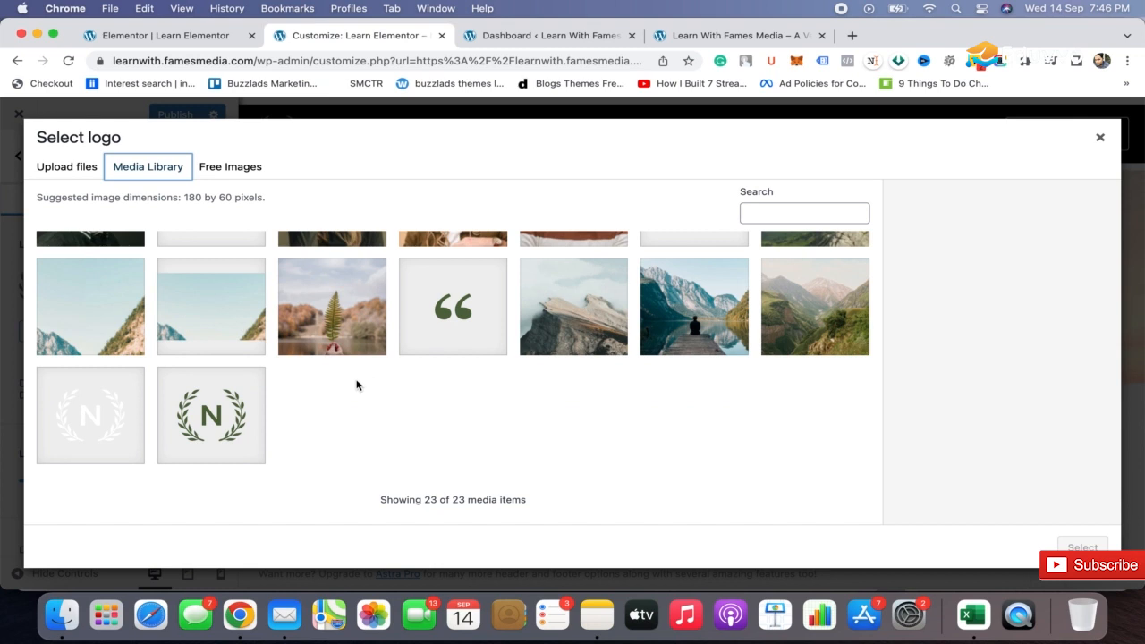
{"action": "left_click", "coordinate": [122, 409]}
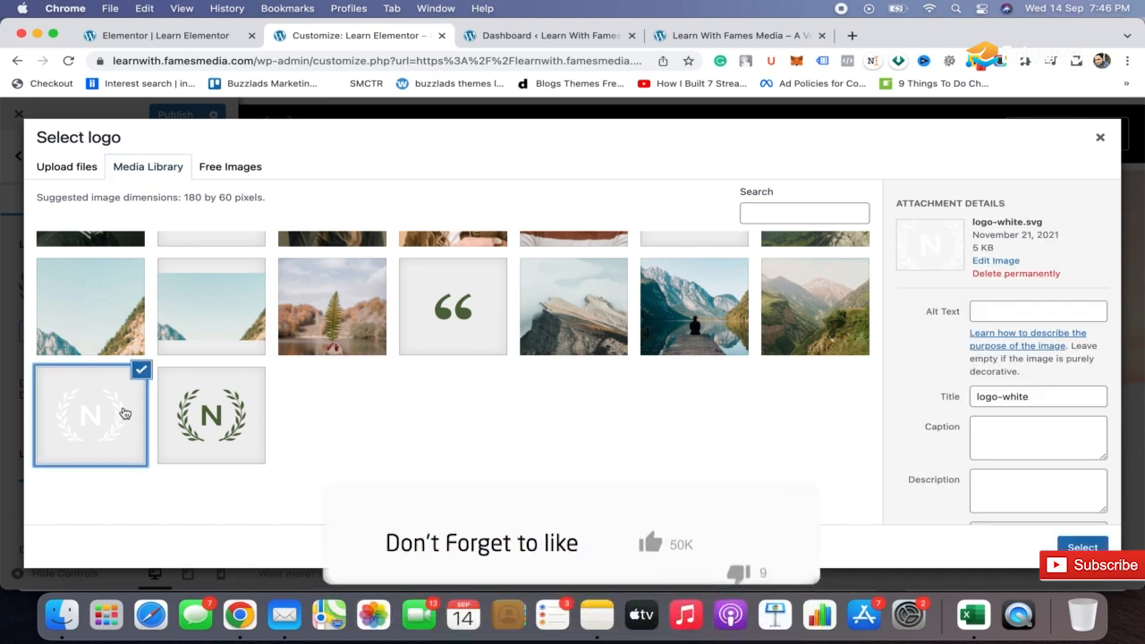
{"action": "left_click", "coordinate": [1083, 548]}
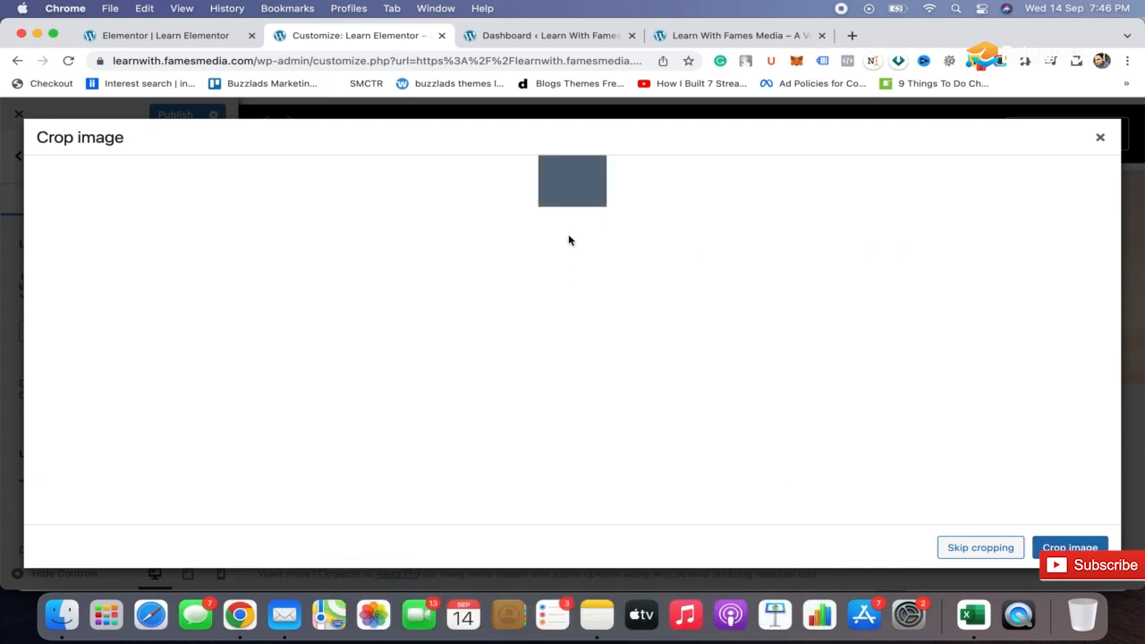
{"action": "left_click_drag", "start_coordinate": [569, 189], "coordinate": [569, 199]}
{"action": "left_click", "coordinate": [1071, 547]}
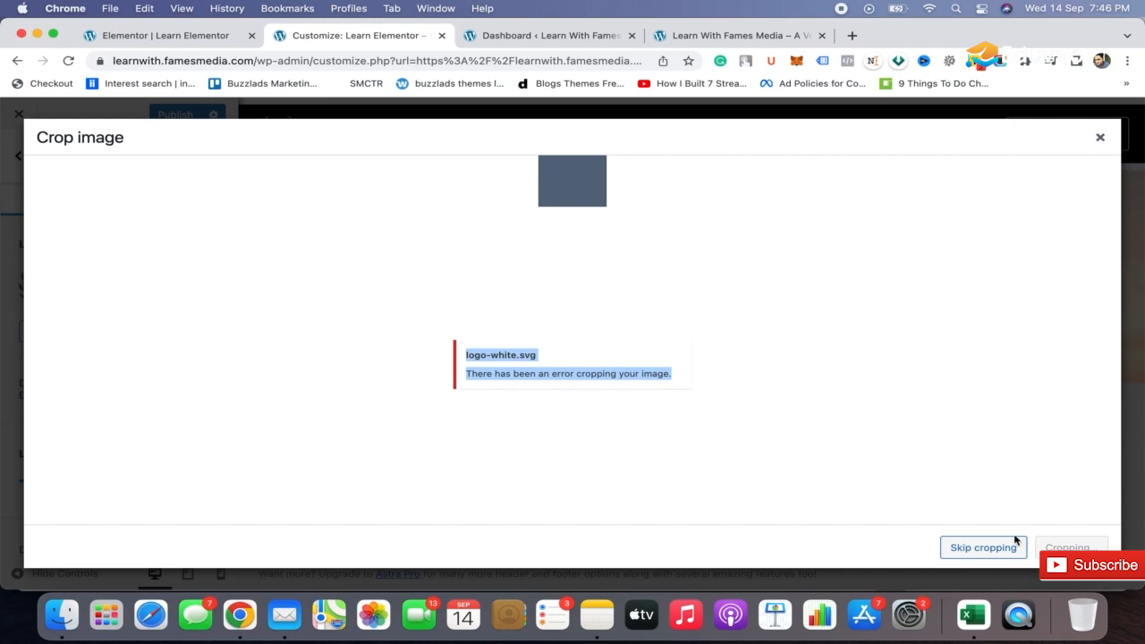
{"action": "left_click", "coordinate": [983, 548]}
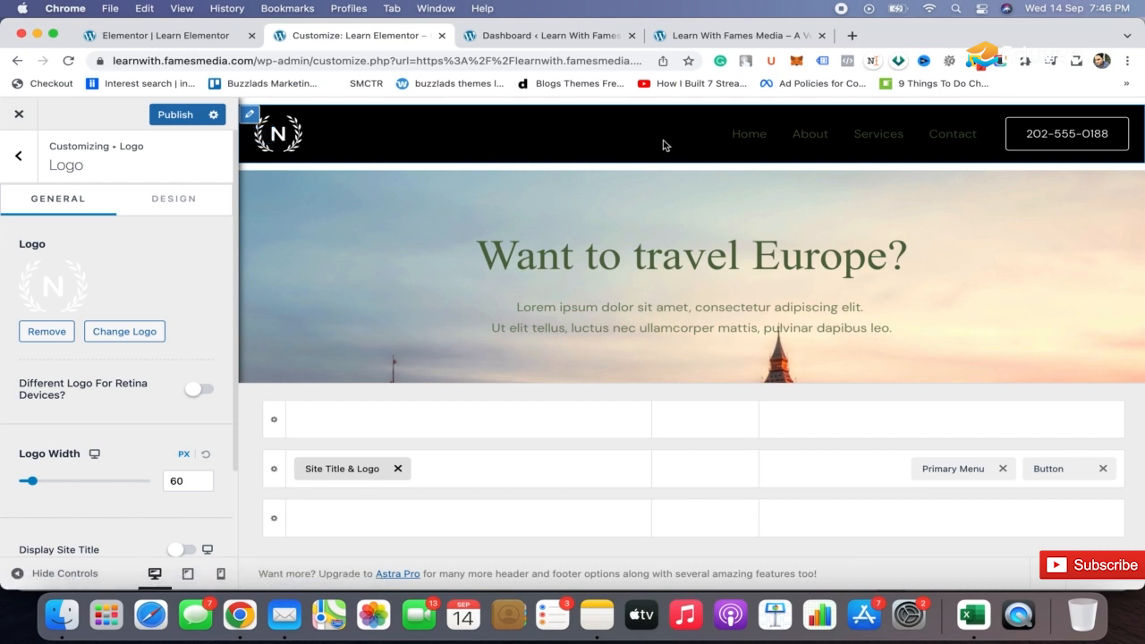
Set the primary menu's normal text and link color to white.
{"action": "left_click", "coordinate": [729, 121]}
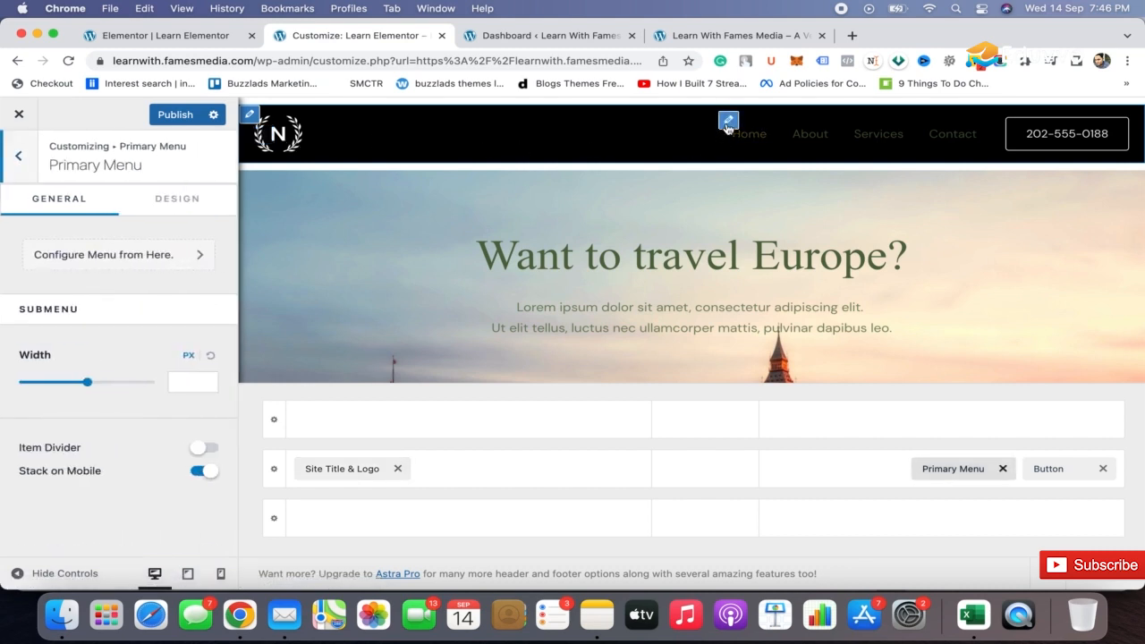
{"action": "left_click", "coordinate": [188, 205]}
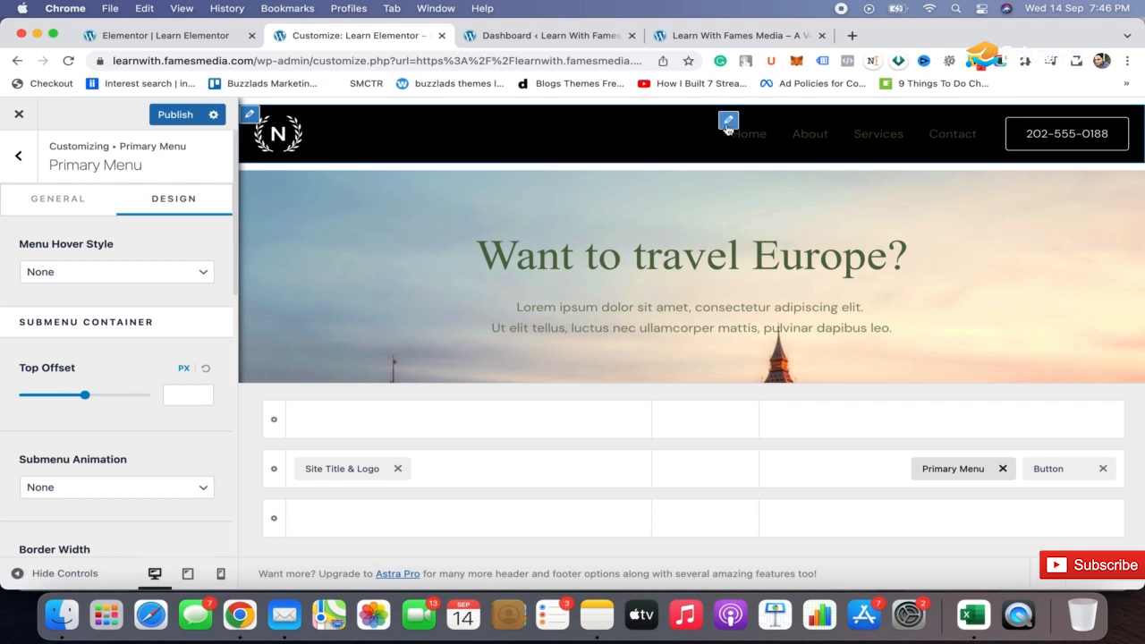
{"action": "left_click", "coordinate": [728, 125]}
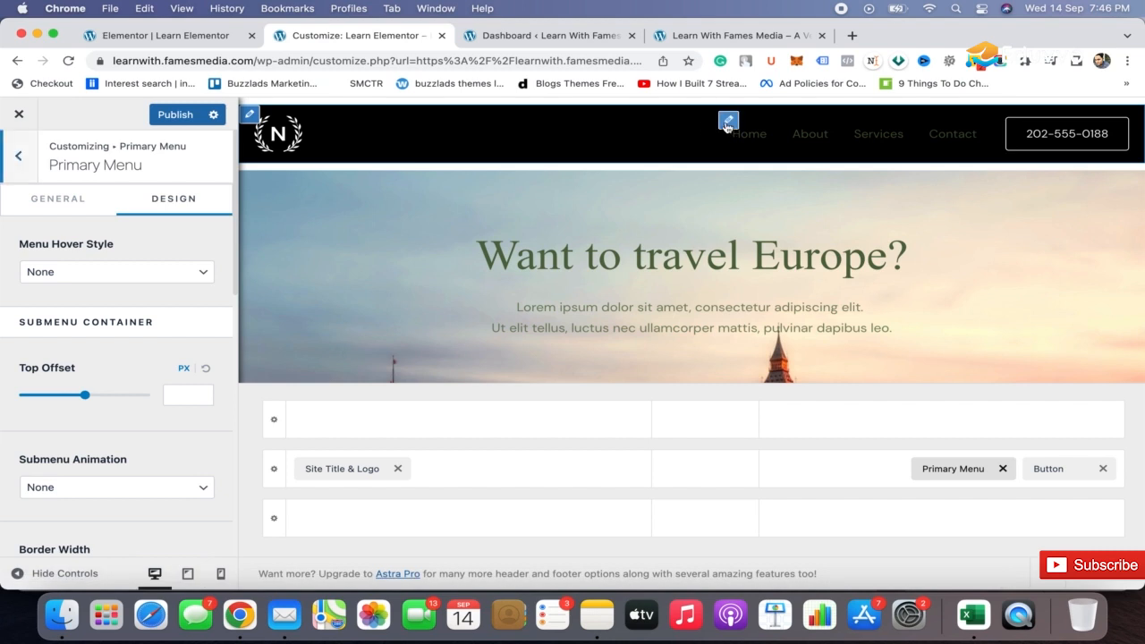
{"action": "scroll", "coordinate": [164, 427], "scroll_direction": "down", "scroll_amount": 4}
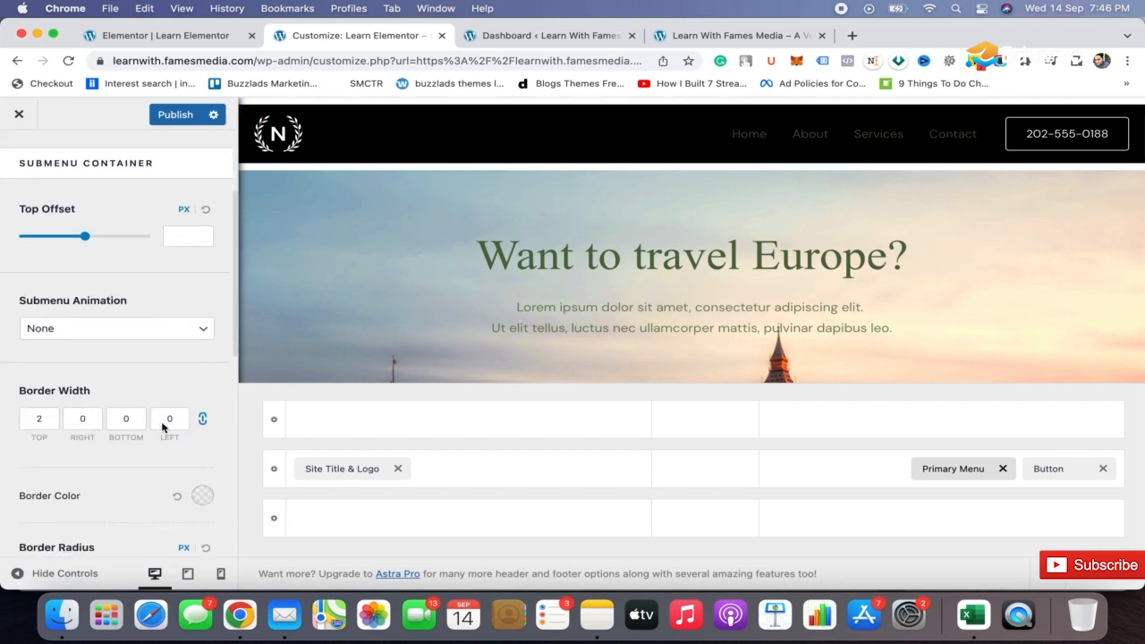
{"action": "scroll", "coordinate": [162, 421], "scroll_direction": "down", "scroll_amount": 8}
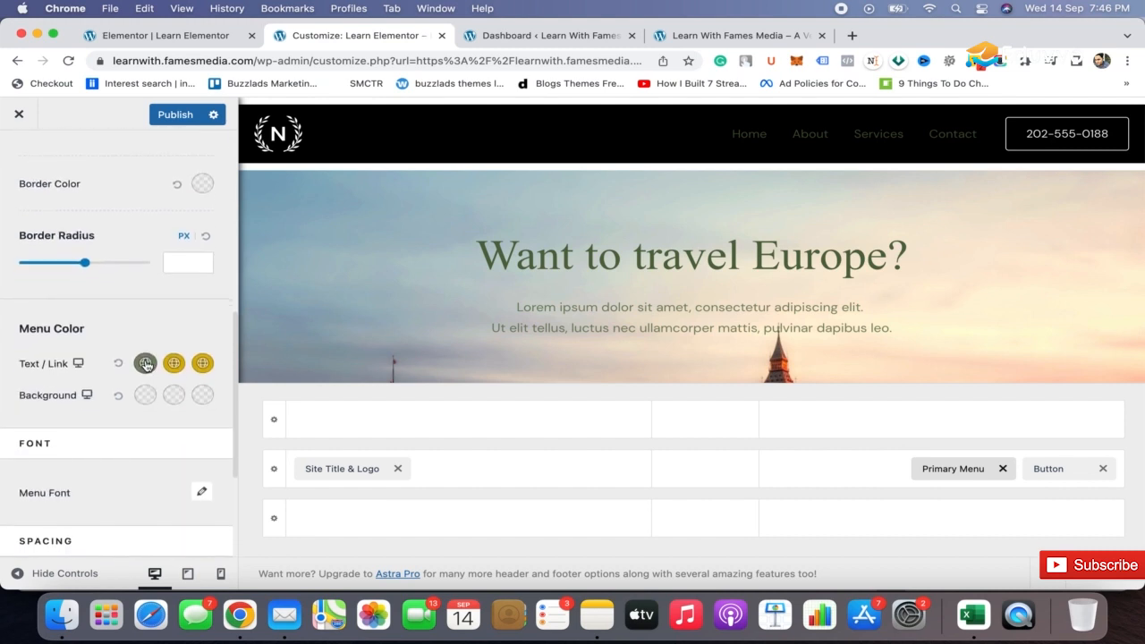
{"action": "left_click", "coordinate": [145, 363]}
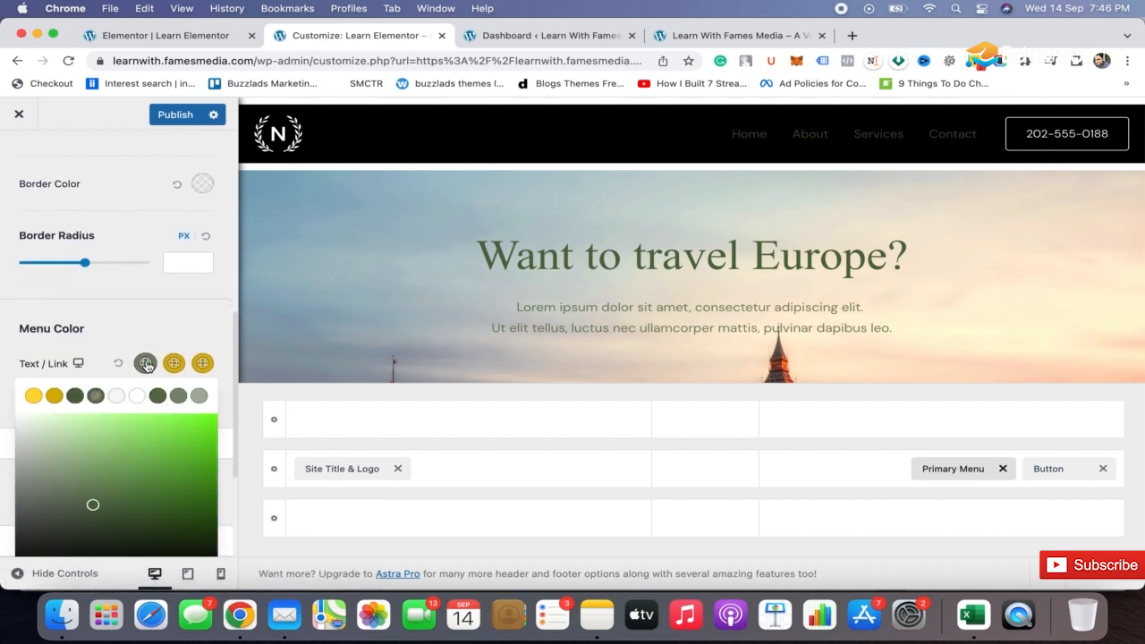
{"action": "left_click_drag", "start_coordinate": [88, 501], "coordinate": [1, 383]}
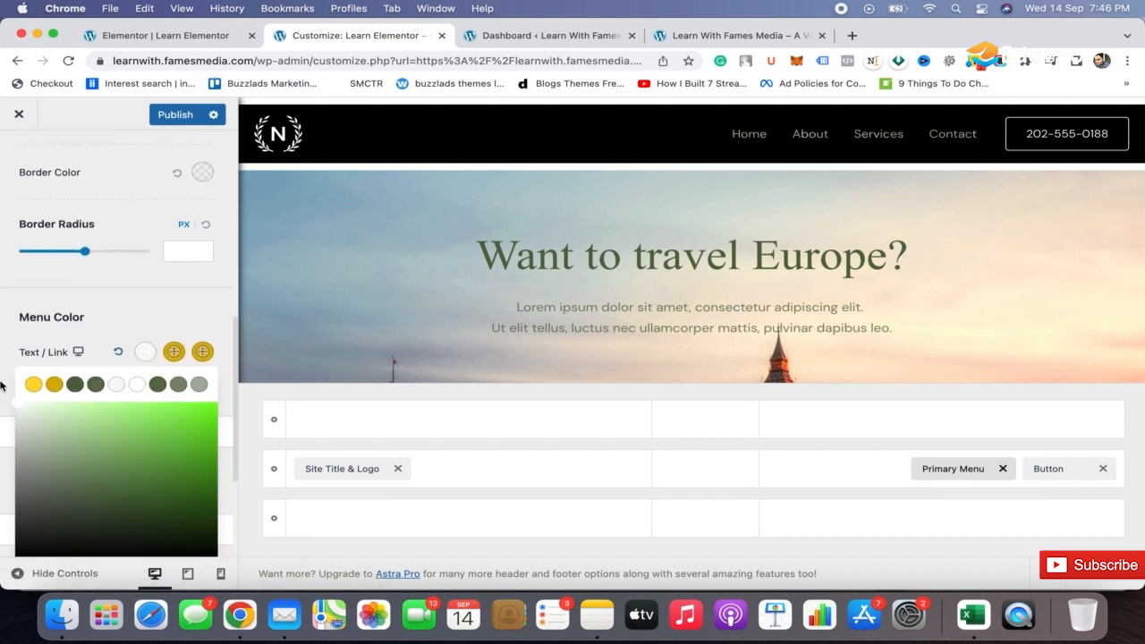
{"action": "left_click", "coordinate": [1, 371]}
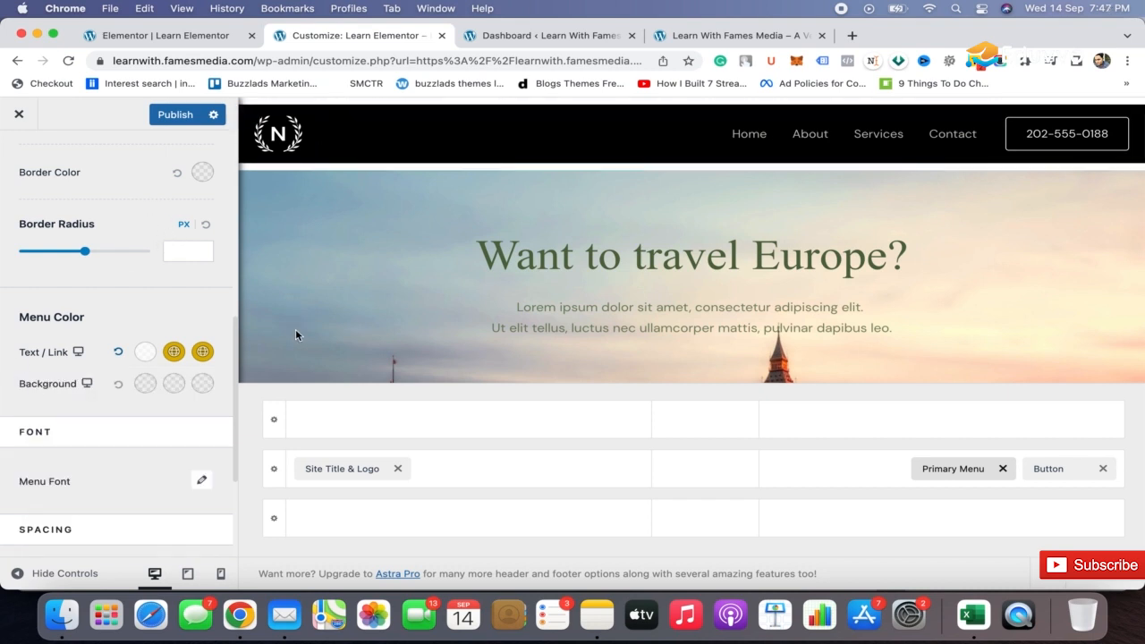
Reduce the below-header row's height and set its background color to black.
{"action": "left_click", "coordinate": [275, 519]}
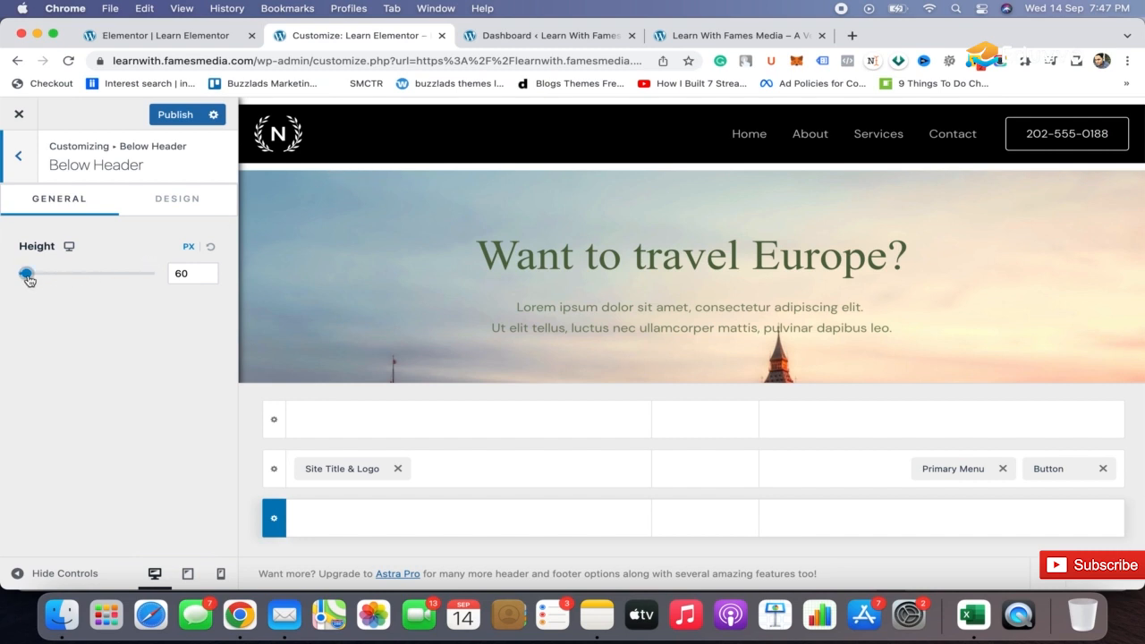
{"action": "left_click_drag", "start_coordinate": [25, 273], "coordinate": [3, 272]}
{"action": "left_click", "coordinate": [157, 202]}
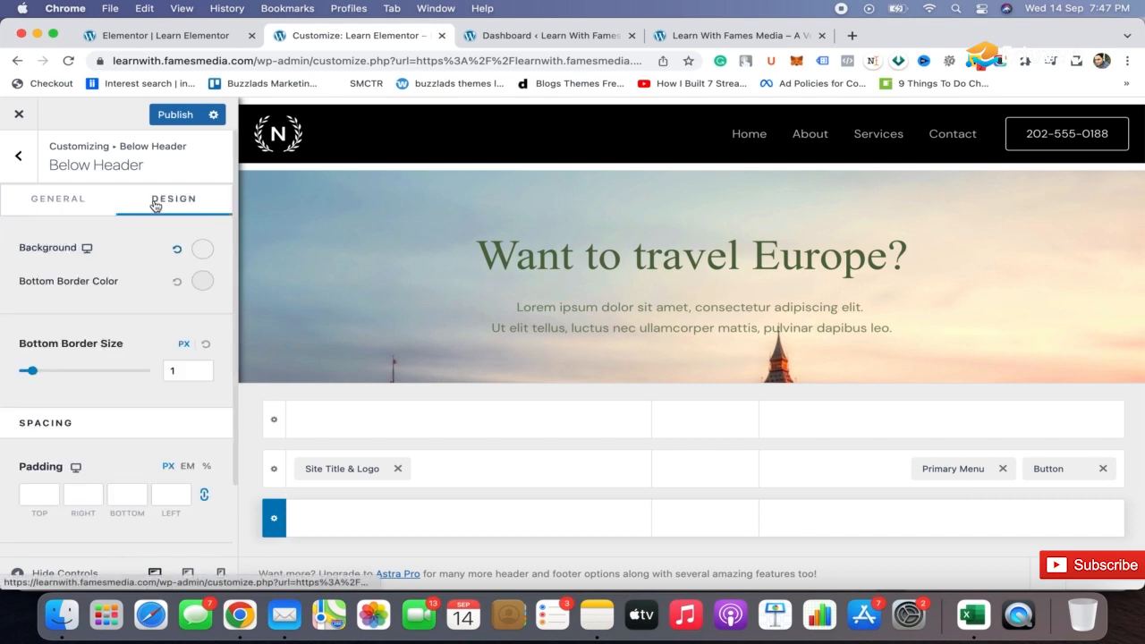
{"action": "left_click", "coordinate": [204, 251]}
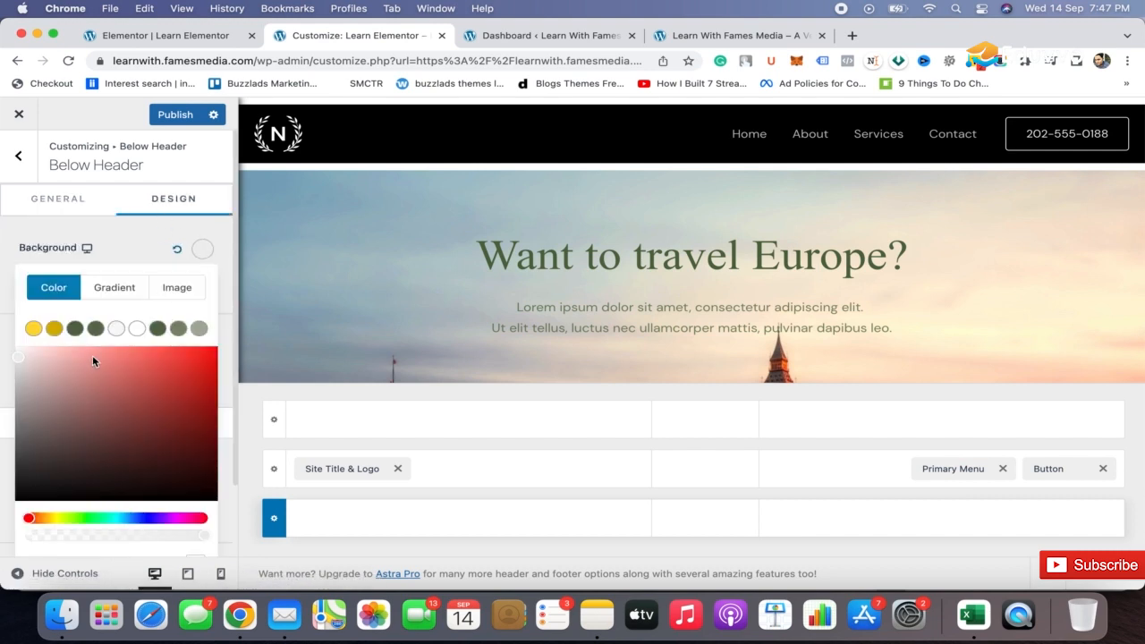
{"action": "mouse_move", "coordinate": [92, 361]}
{"action": "left_mouse_down"}
{"action": "mouse_move", "coordinate": [54, 395]}
{"action": "mouse_move", "coordinate": [0, 528]}
{"action": "left_mouse_up"}
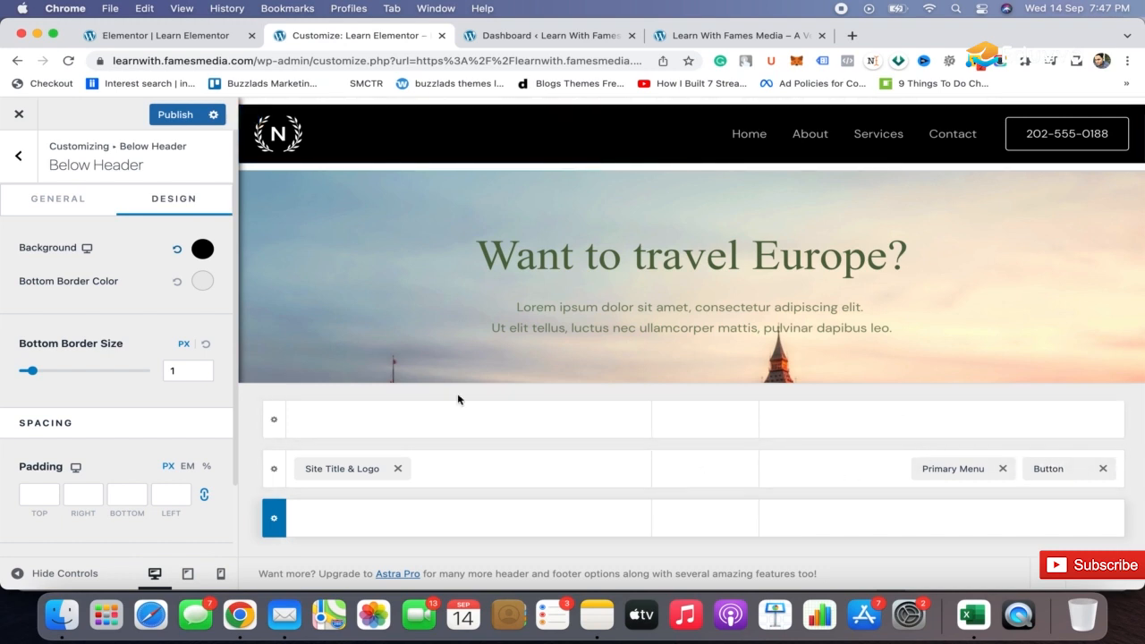
Add the Social element to the centre of the above-header row.
{"action": "left_click", "coordinate": [706, 418]}
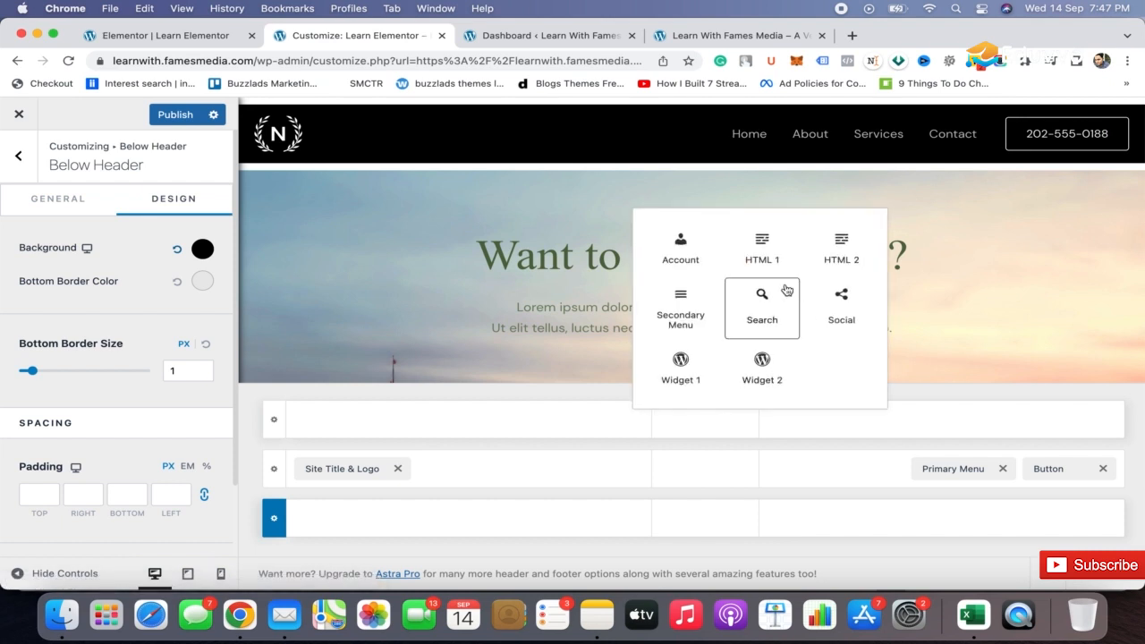
{"action": "left_click", "coordinate": [841, 309]}
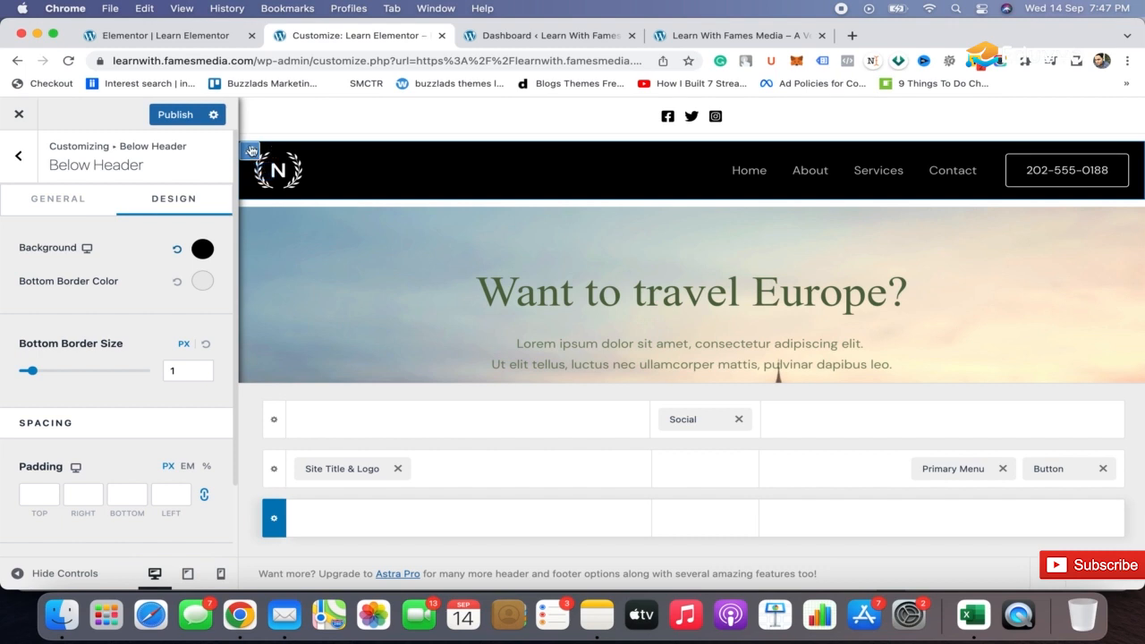
Set the primary header row's height to 91 px.
{"action": "left_click", "coordinate": [252, 150]}
{"action": "left_click", "coordinate": [182, 205]}
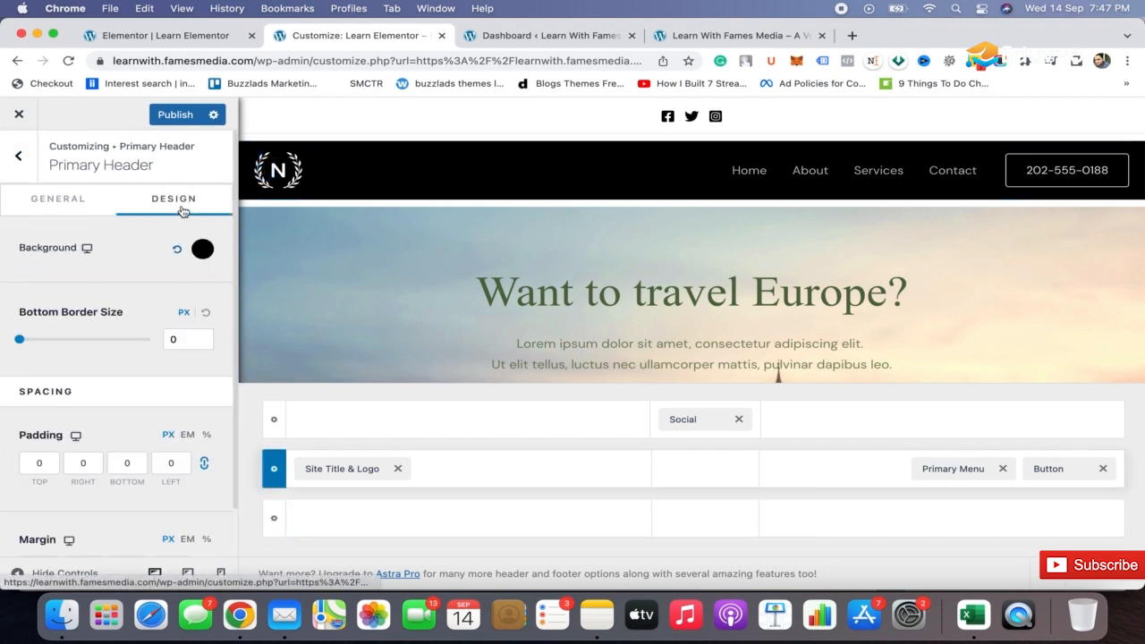
{"action": "left_click", "coordinate": [77, 201]}
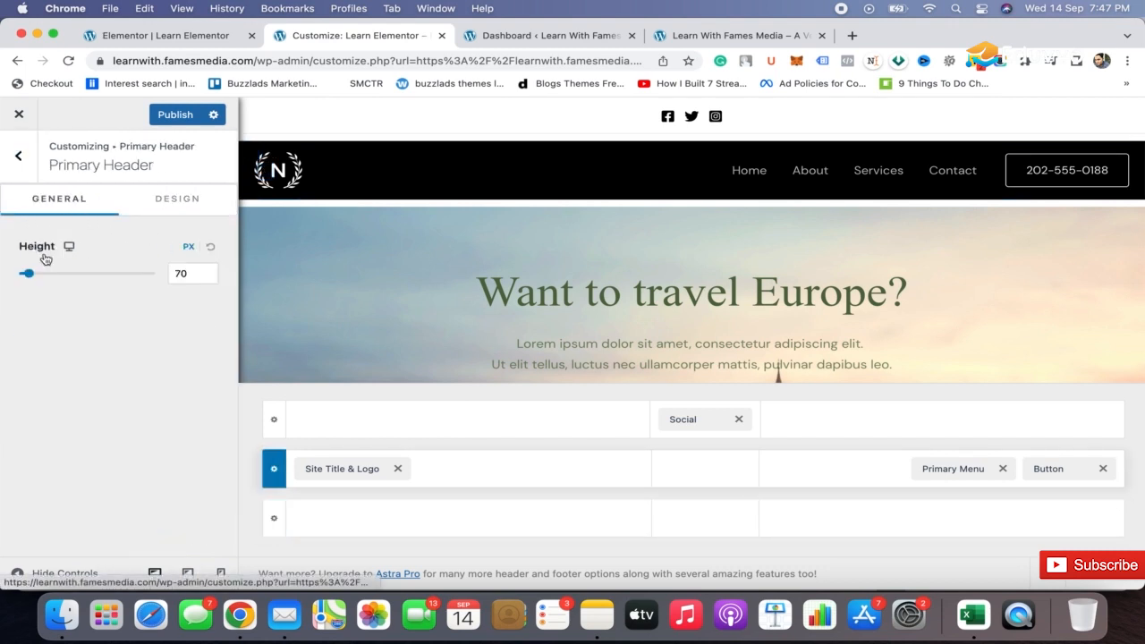
{"action": "left_click_drag", "start_coordinate": [30, 275], "coordinate": [39, 273]}
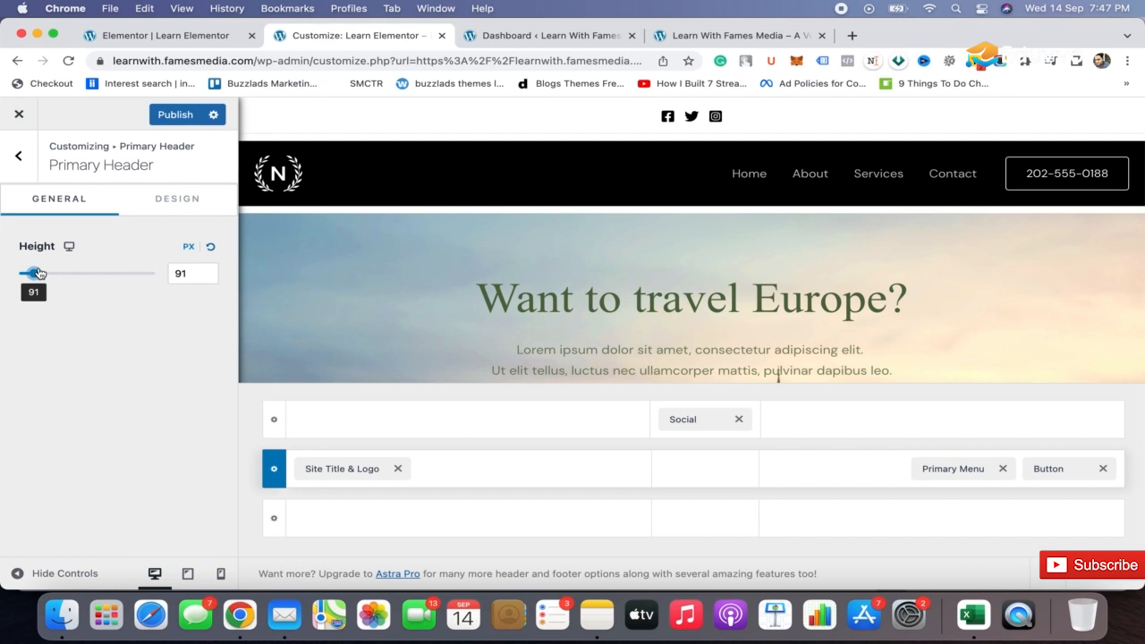
Try to clear the primary header row's top margin after checking the white gaps around the row.
{"action": "left_click", "coordinate": [176, 199]}
{"action": "scroll", "coordinate": [148, 369], "scroll_direction": "down", "scroll_amount": 2}
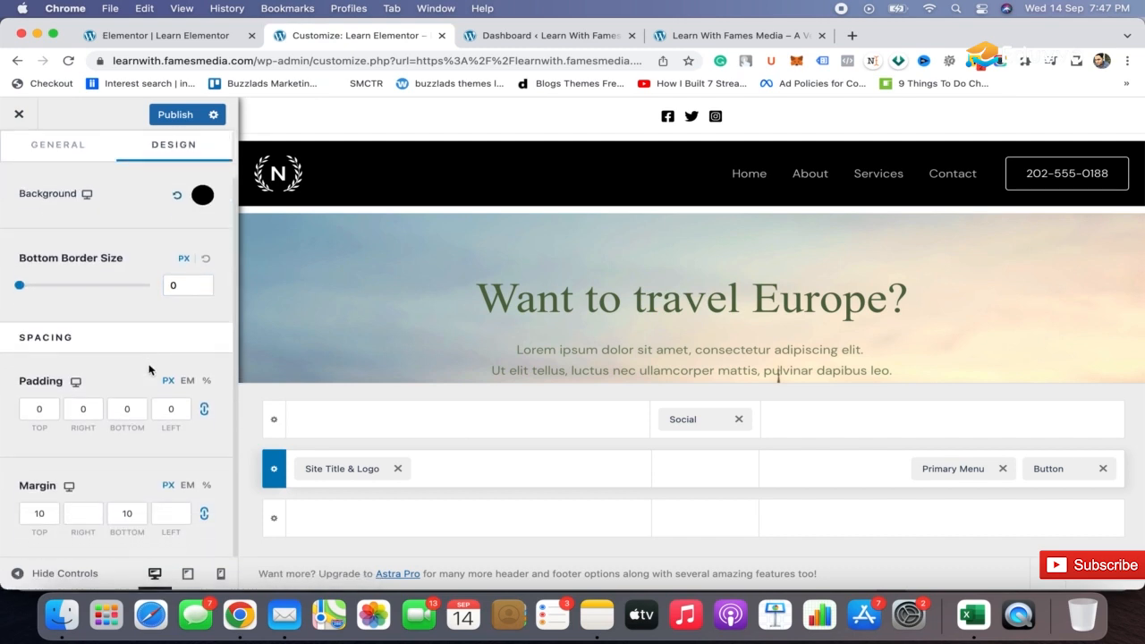
{"action": "left_click", "coordinate": [53, 512]}
{"action": "left_click", "coordinate": [161, 508]}
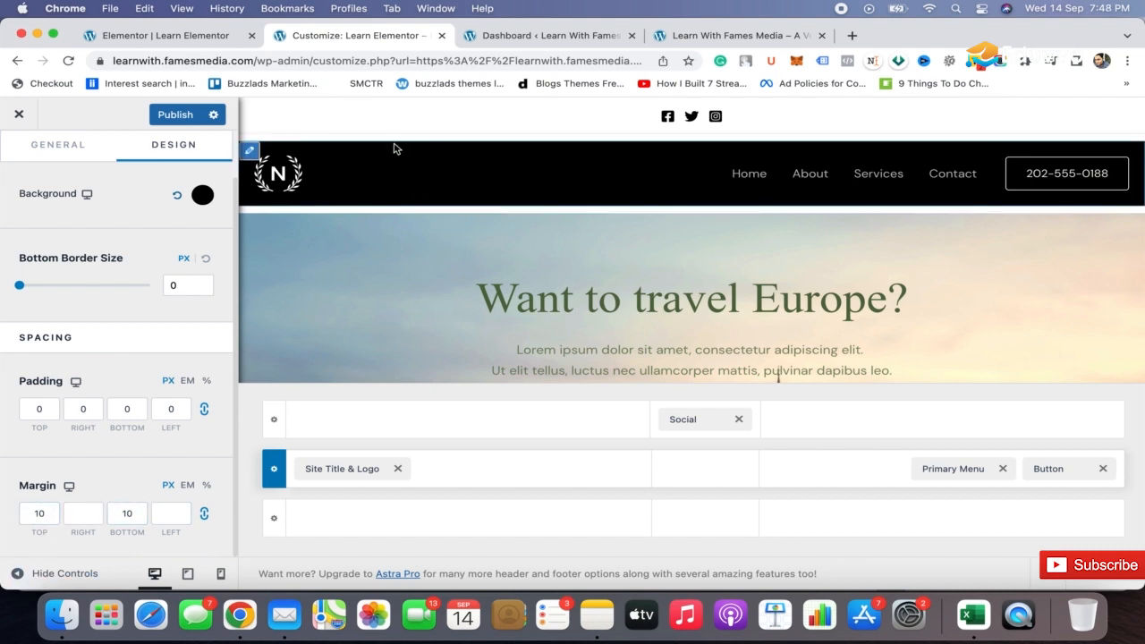
{"action": "scroll", "coordinate": [432, 139], "scroll_direction": "up", "scroll_amount": 5}
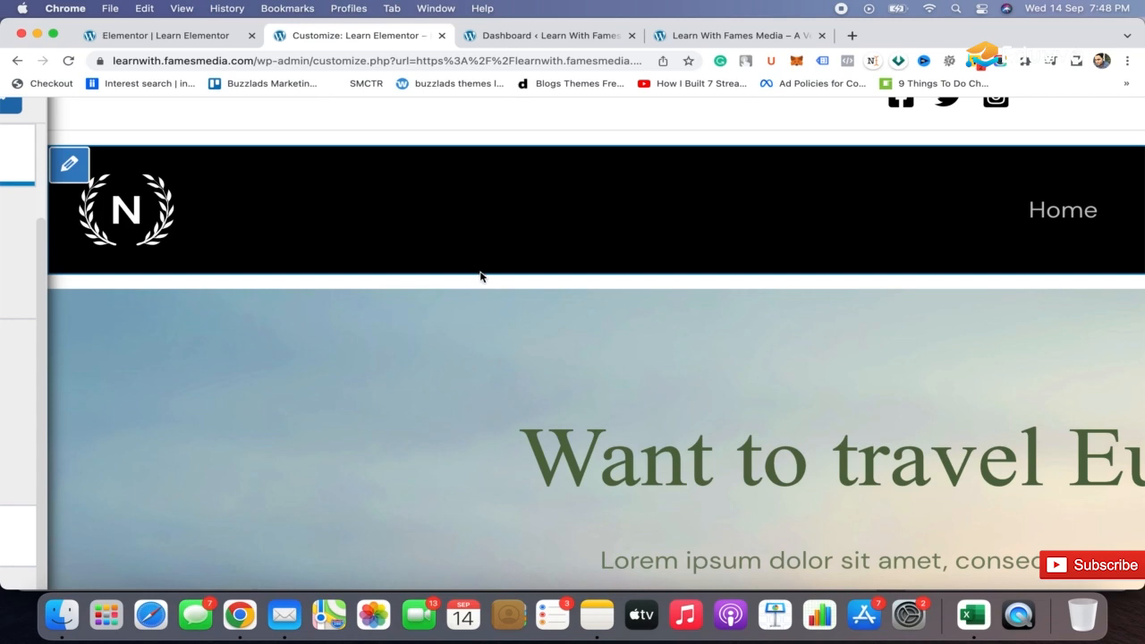
{"action": "scroll", "coordinate": [481, 277], "scroll_direction": "down", "scroll_amount": 5}
{"action": "scroll", "coordinate": [481, 276], "scroll_direction": "down", "scroll_amount": 2}
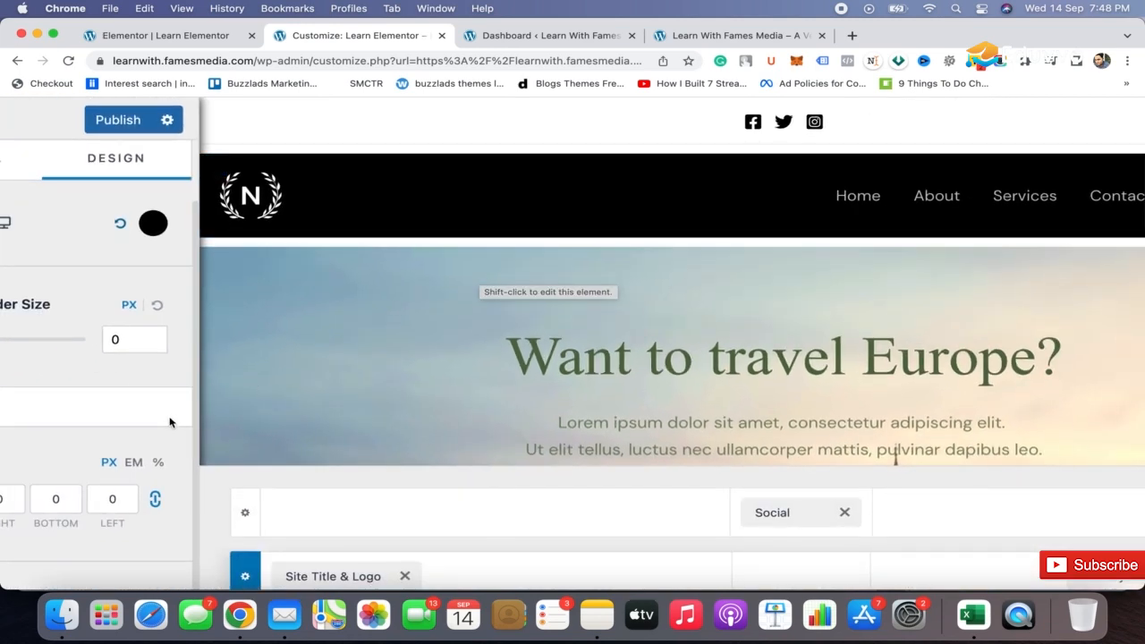
{"action": "scroll", "coordinate": [173, 323], "scroll_direction": "down", "scroll_amount": 2}
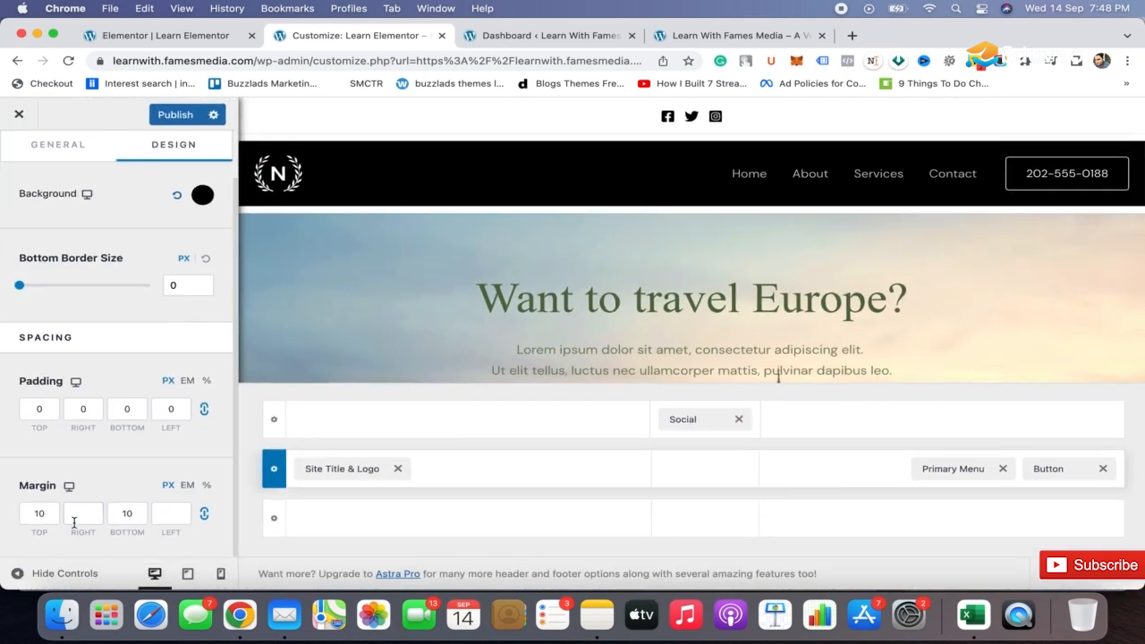
{"action": "left_click", "coordinate": [47, 513]}
{"action": "key", "text": "BackSpace"}
{"action": "key", "text": "BackSpace"}
{"action": "scroll", "coordinate": [115, 282], "scroll_direction": "up", "scroll_amount": 2}
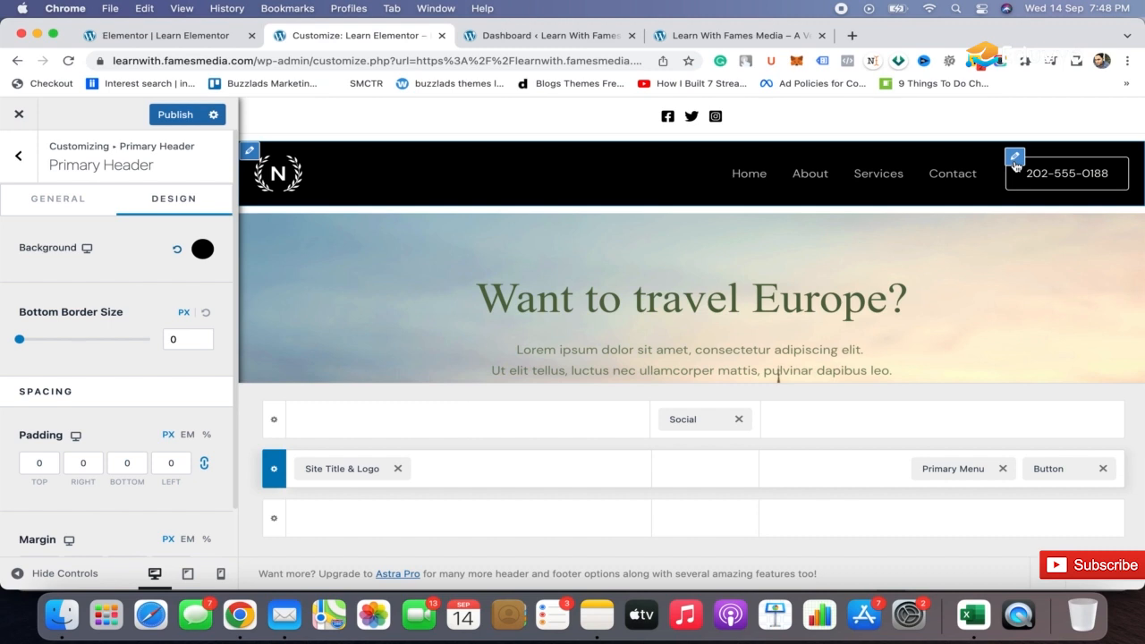
Replace the header button's phone number text with the company's contact e-mail address.
{"action": "left_click", "coordinate": [1015, 159]}
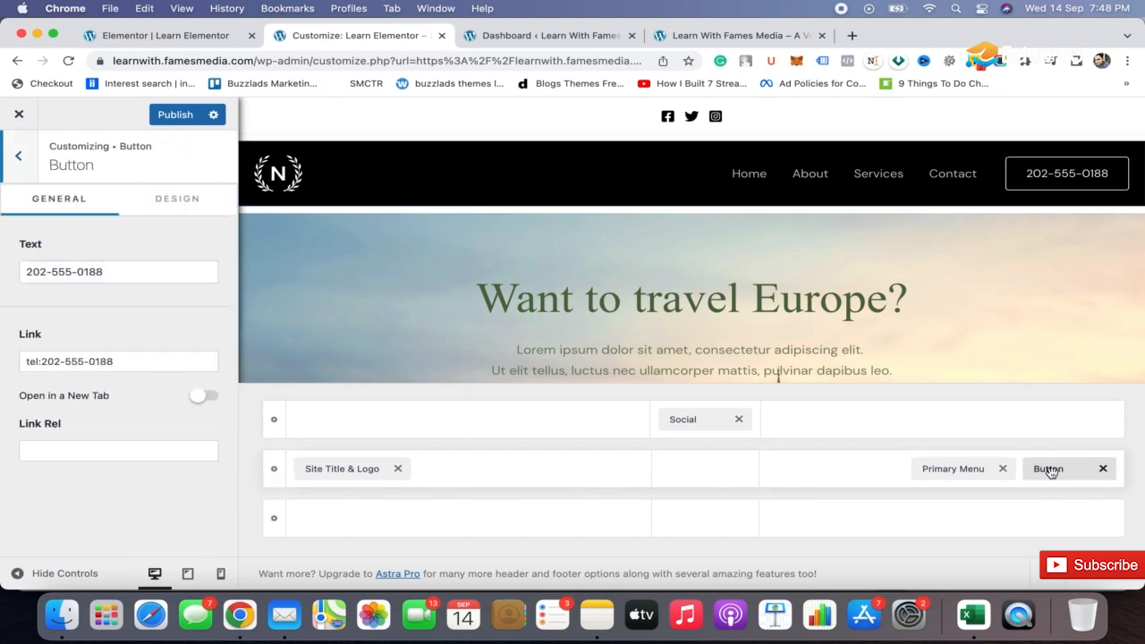
{"action": "triple_click", "coordinate": [137, 273]}
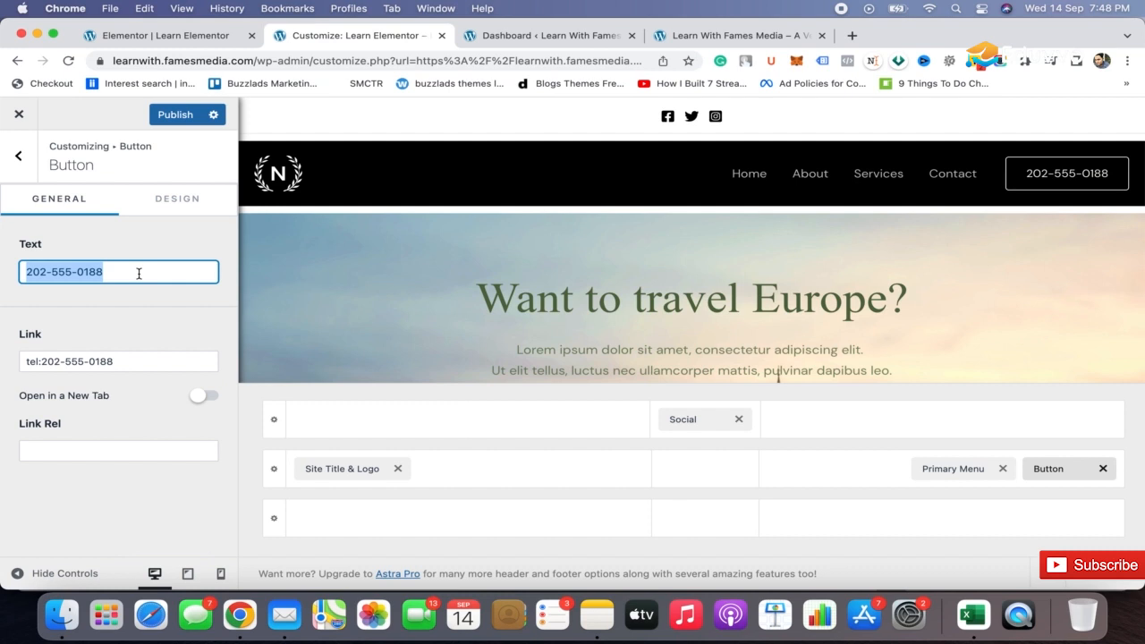
{"action": "key", "text": "BackSpace"}
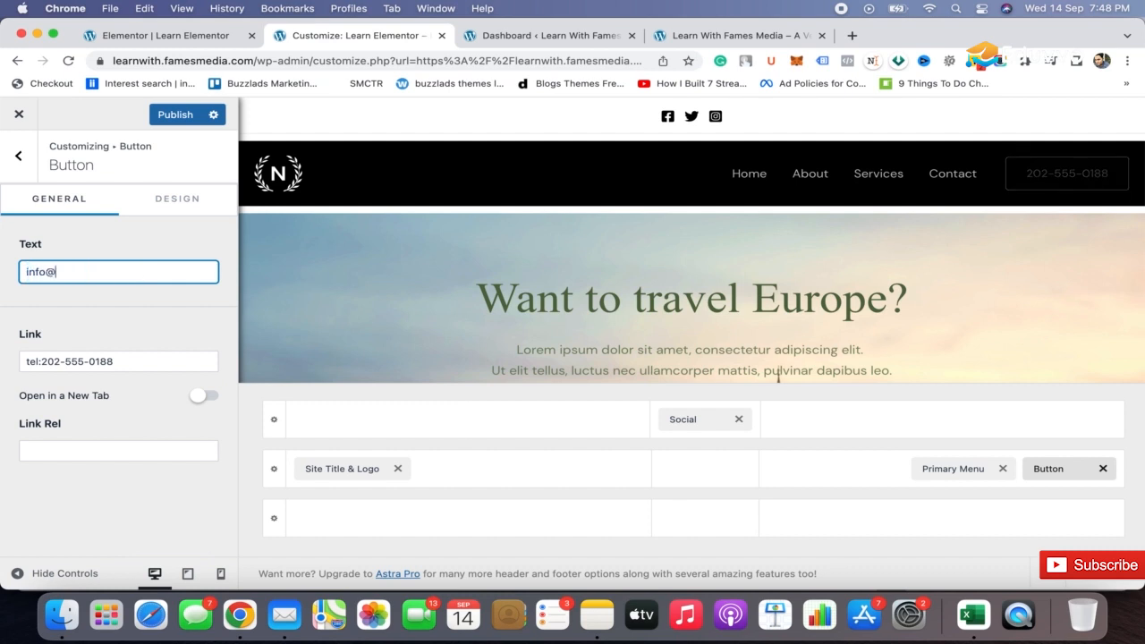
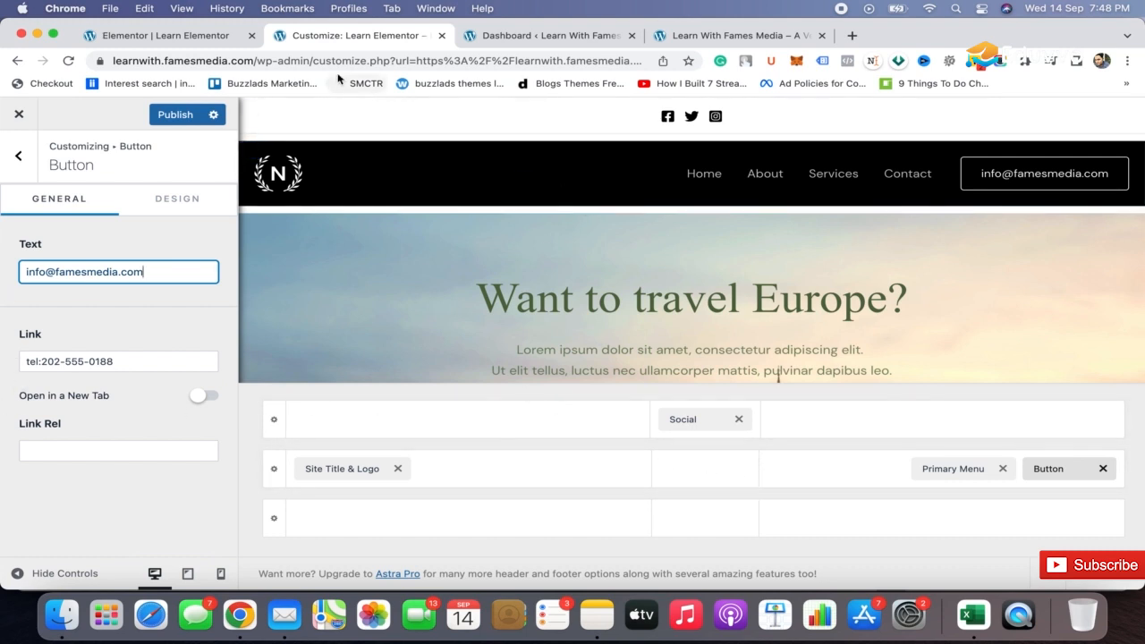
Set the above-header row's bottom border color to white.
{"action": "left_click", "coordinate": [250, 108]}
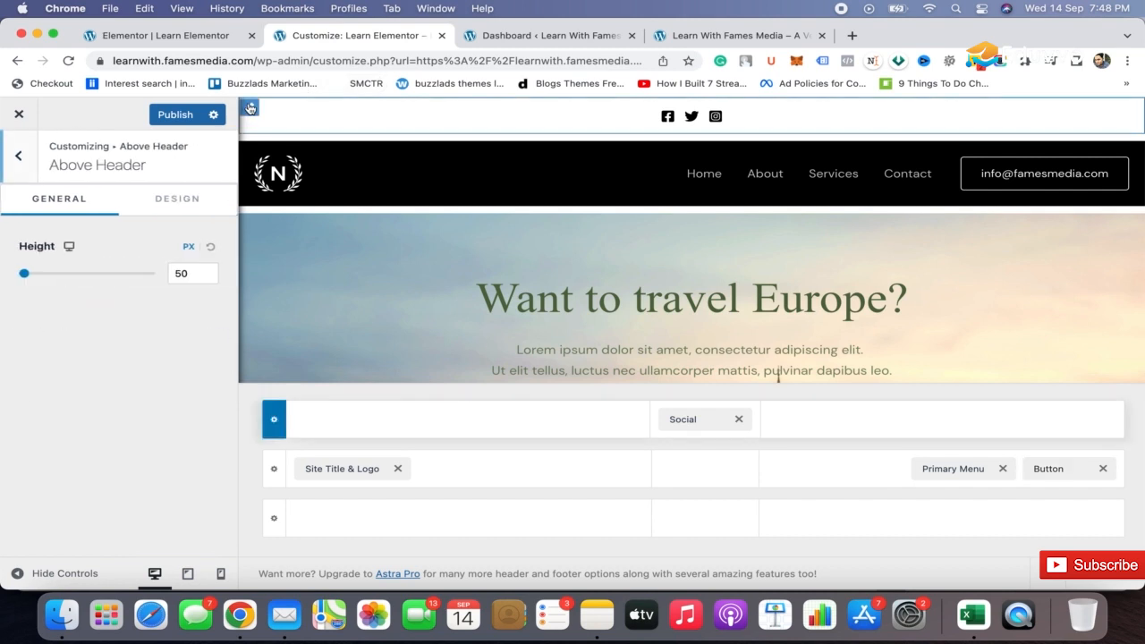
{"action": "left_click", "coordinate": [192, 201]}
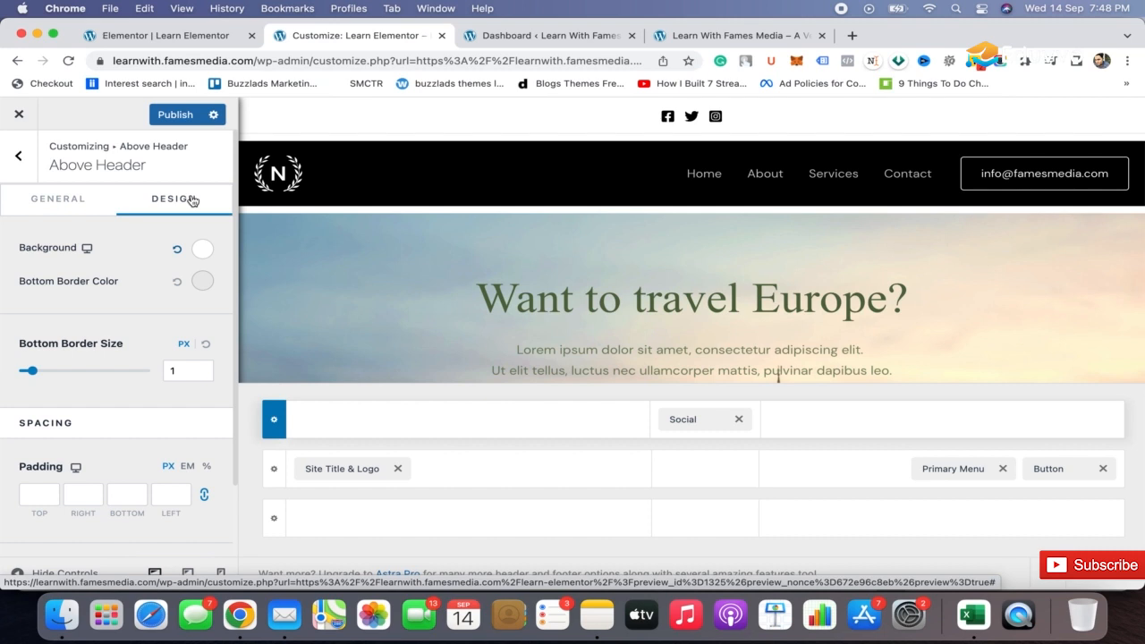
{"action": "left_click", "coordinate": [202, 281]}
{"action": "left_click", "coordinate": [44, 360]}
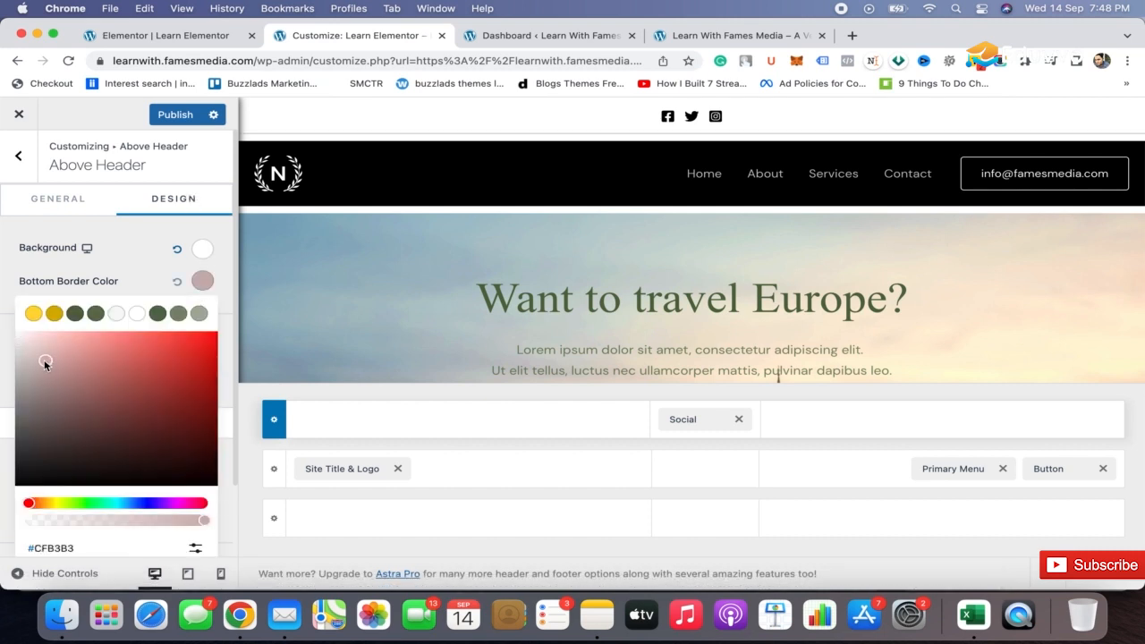
{"action": "left_click_drag", "start_coordinate": [44, 362], "coordinate": [2, 317]}
{"action": "left_click", "coordinate": [2, 316]}
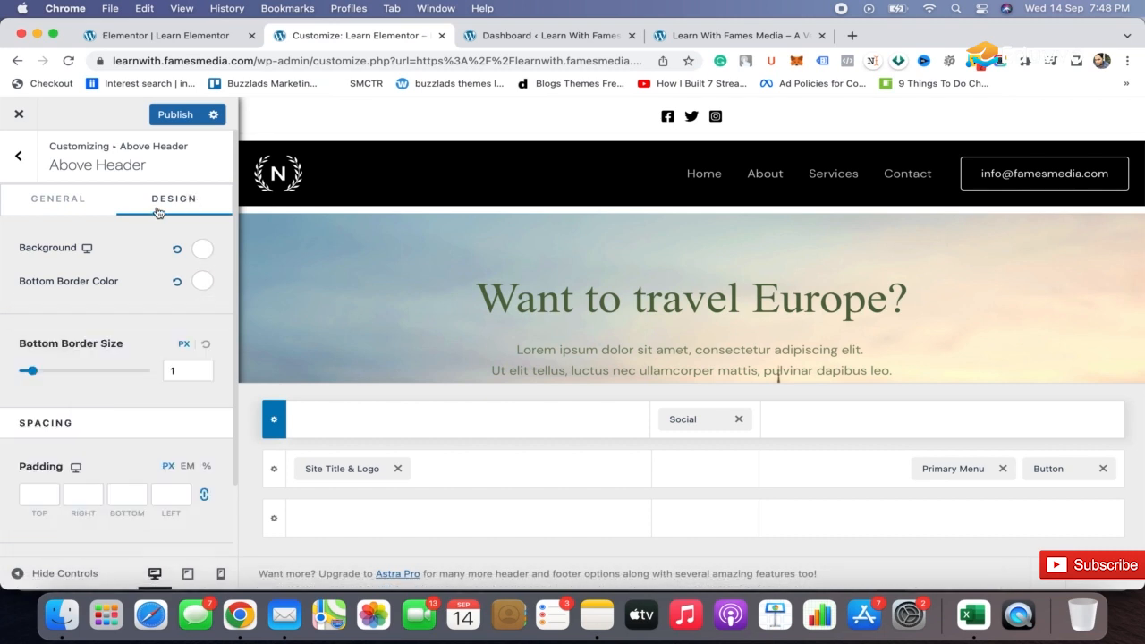
Set both the background color and the bottom border color of the above-header row to black.
{"action": "left_click", "coordinate": [202, 248]}
{"action": "left_click", "coordinate": [63, 377]}
{"action": "left_click_drag", "start_coordinate": [64, 376], "coordinate": [0, 534]}
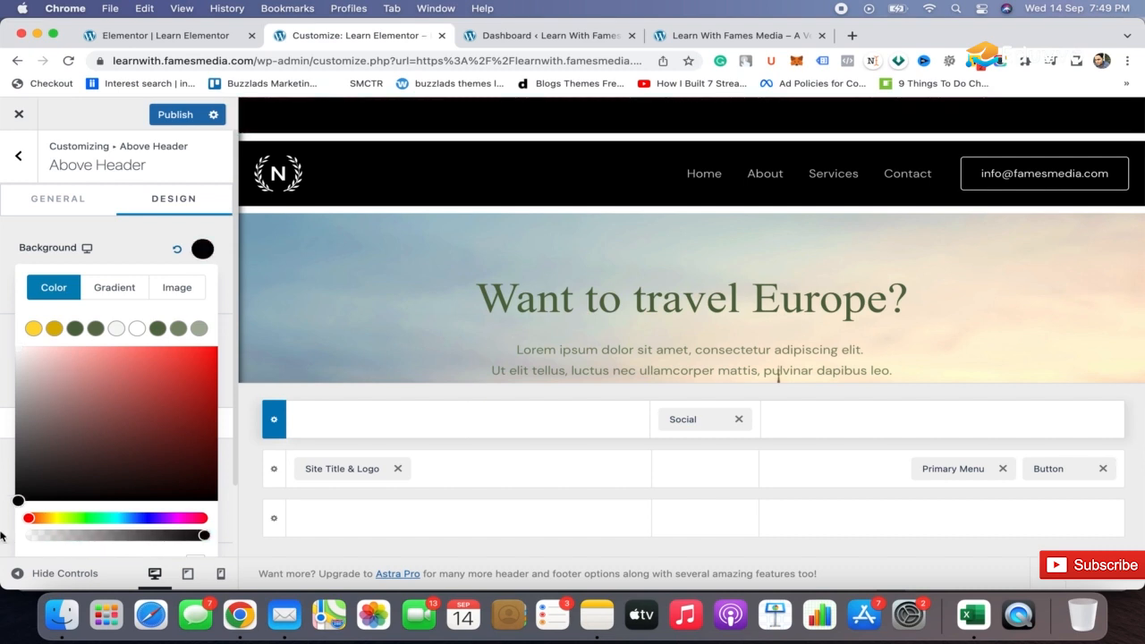
{"action": "left_click", "coordinate": [1, 535]}
{"action": "left_click", "coordinate": [203, 280]}
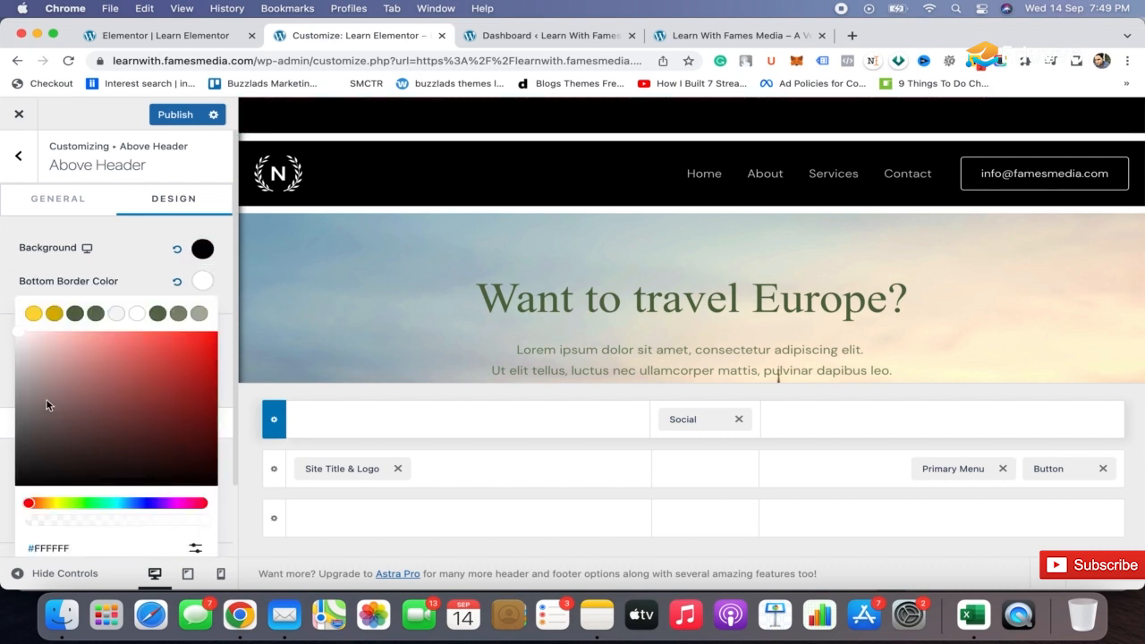
{"action": "left_click_drag", "start_coordinate": [46, 402], "coordinate": [9, 486]}
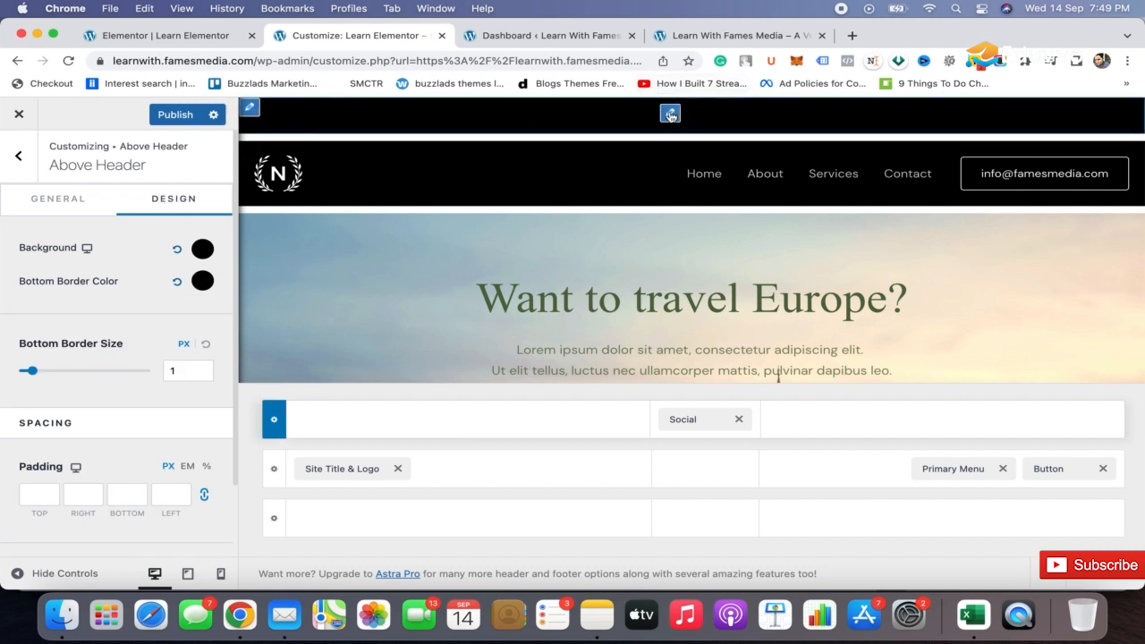
Set the icon color of the social icons in the above-header row to white.
{"action": "left_click", "coordinate": [666, 113]}
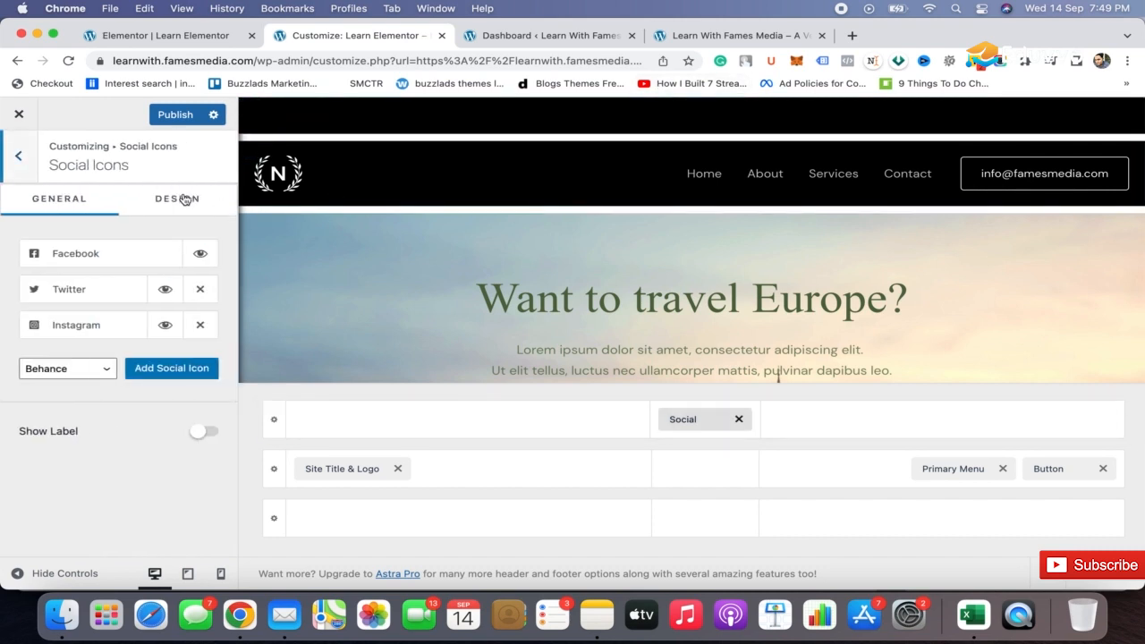
{"action": "left_click", "coordinate": [179, 203]}
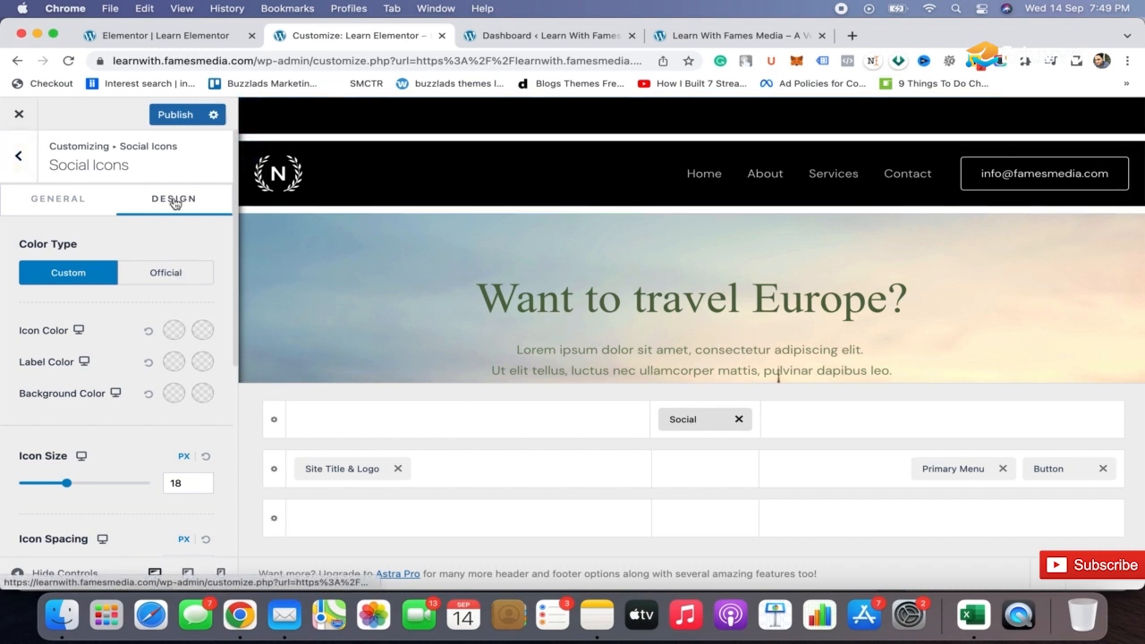
{"action": "left_click", "coordinate": [175, 336]}
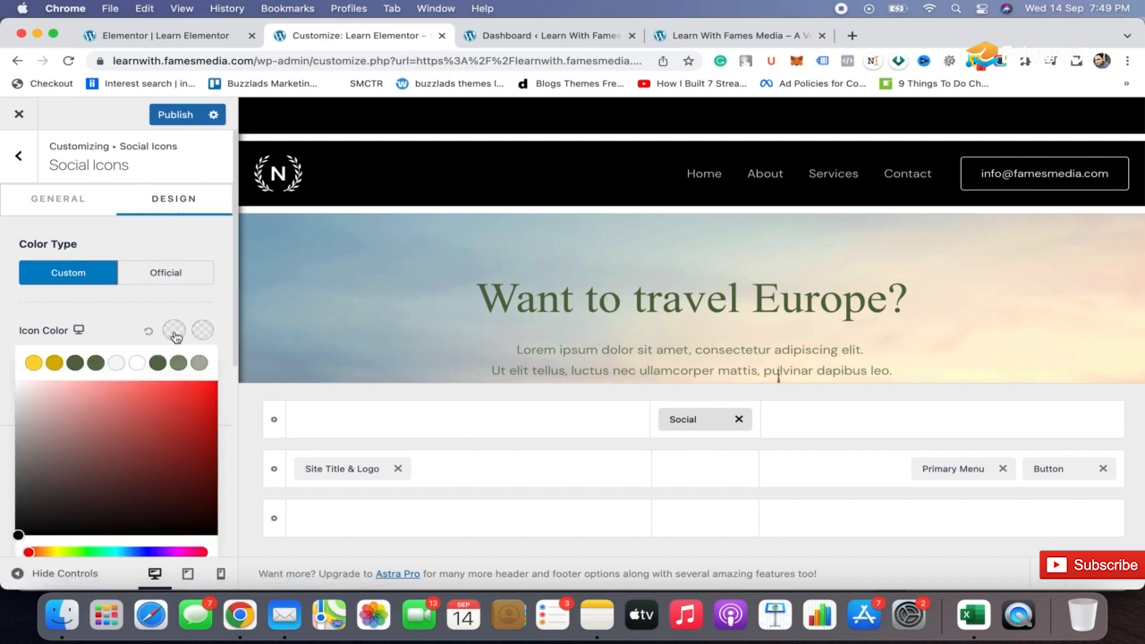
{"action": "left_click", "coordinate": [54, 408]}
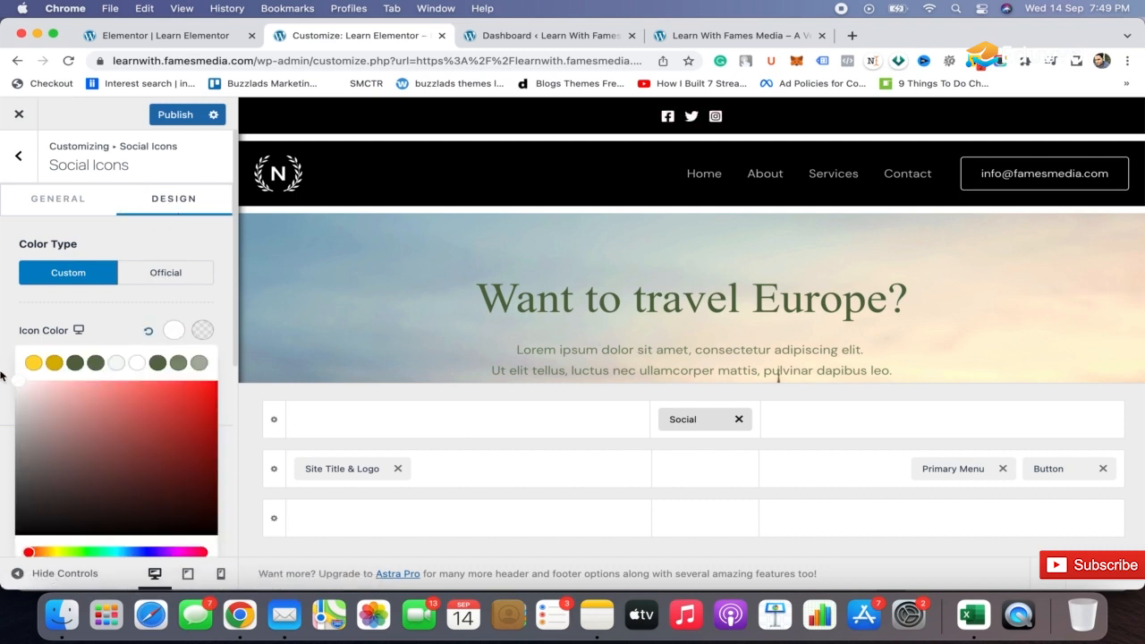
{"action": "left_click", "coordinate": [3, 369]}
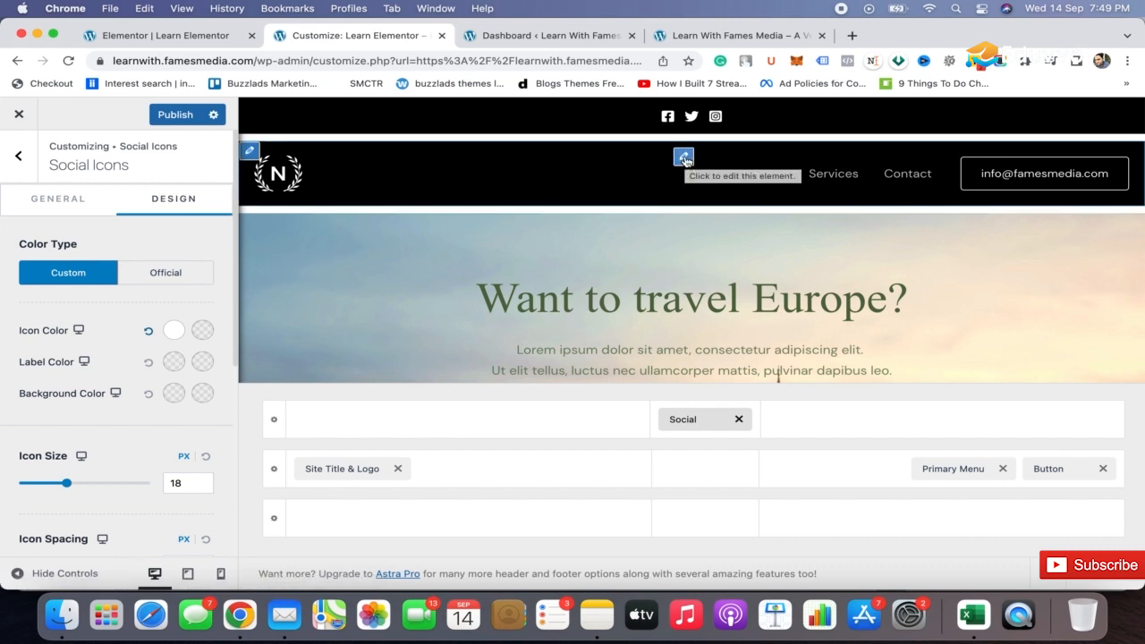
Open the Main Menu assigned to the header's primary menu location for editing.
{"action": "left_click", "coordinate": [684, 159]}
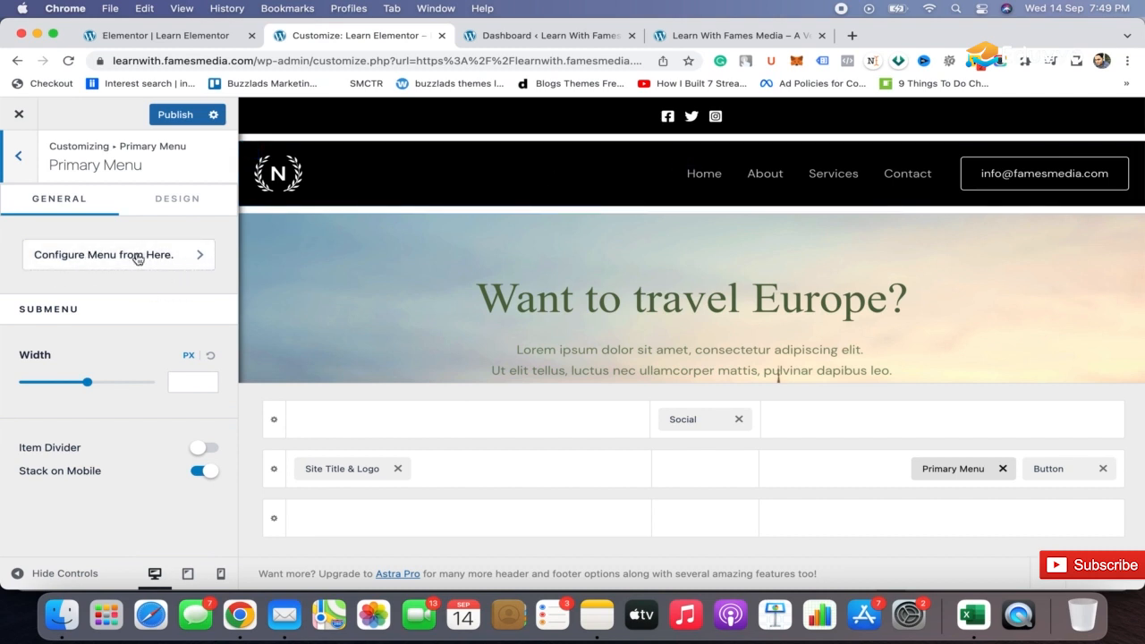
{"action": "left_click", "coordinate": [173, 261]}
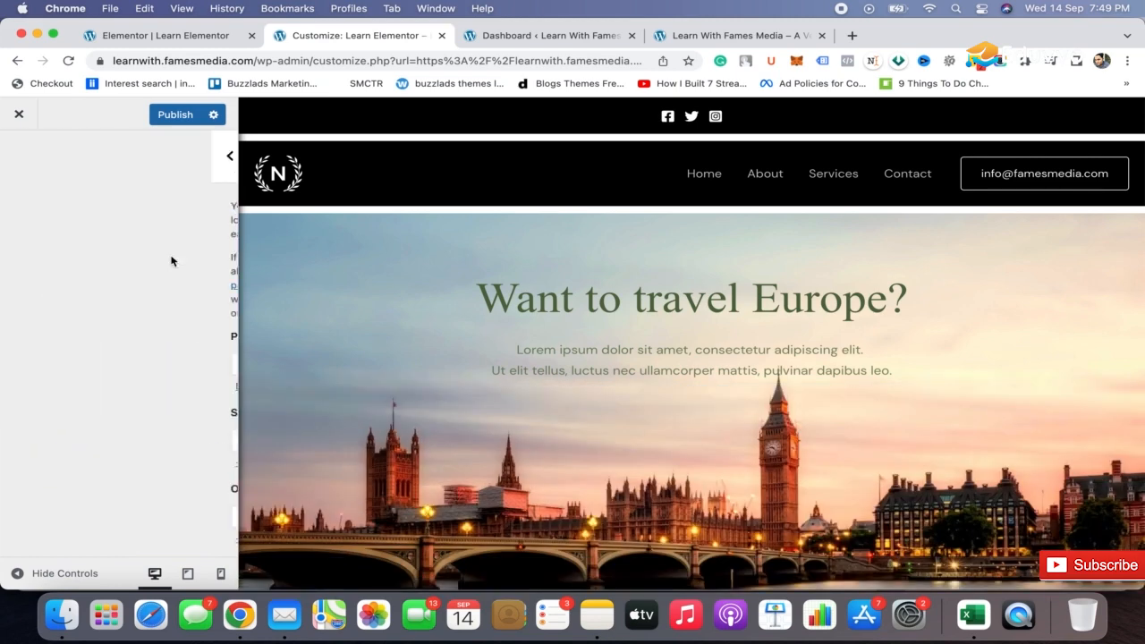
{"action": "scroll", "coordinate": [173, 347], "scroll_direction": "down", "scroll_amount": 2}
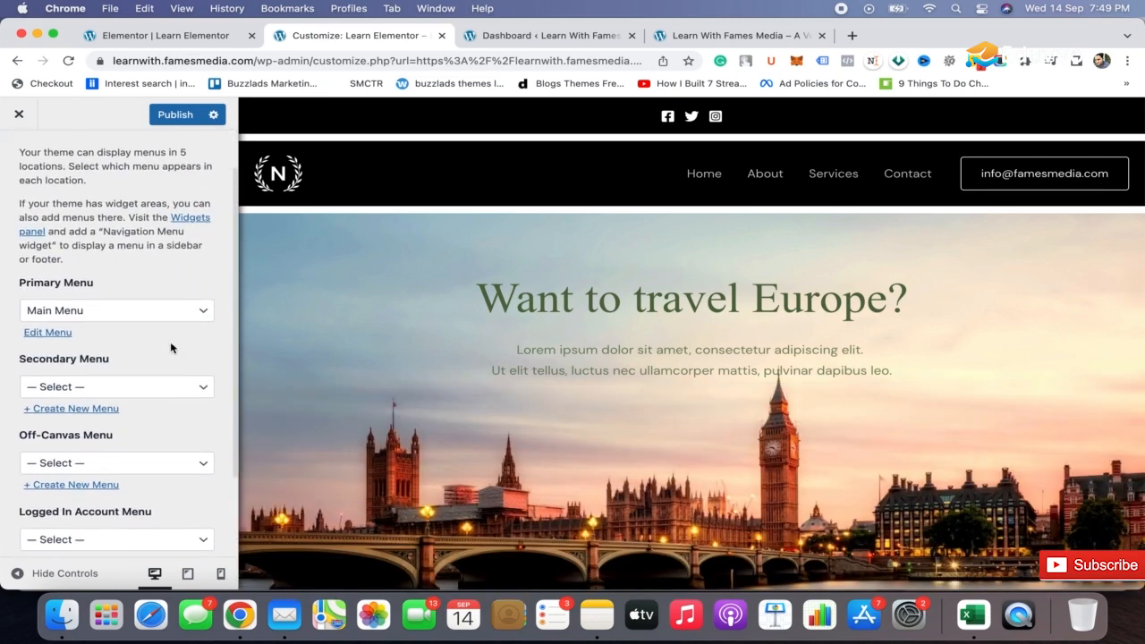
{"action": "left_click", "coordinate": [49, 324]}
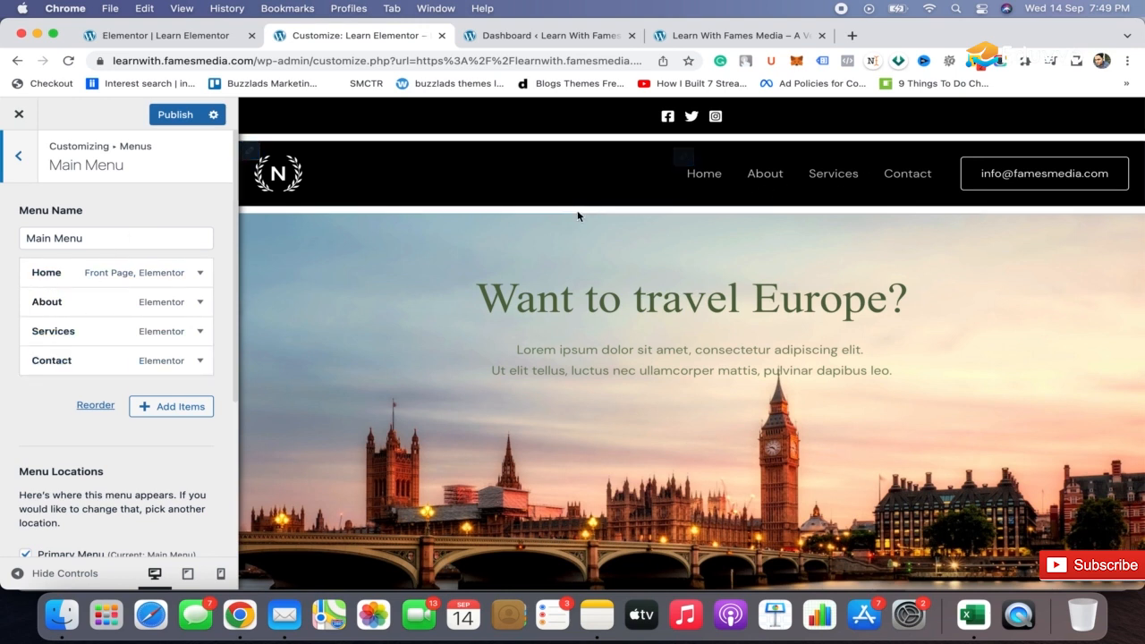
Expand the Contact menu item, look through its settings, and collapse it again.
{"action": "left_click", "coordinate": [199, 361]}
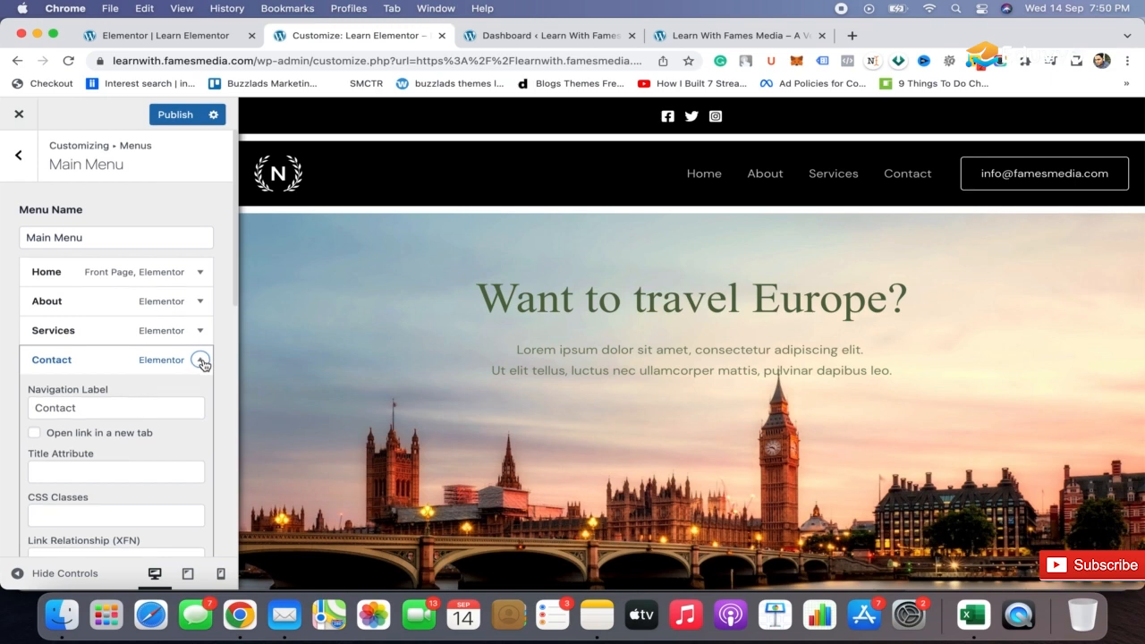
{"action": "scroll", "coordinate": [203, 364], "scroll_direction": "down", "scroll_amount": 3}
{"action": "scroll", "coordinate": [173, 353], "scroll_direction": "down", "scroll_amount": 5}
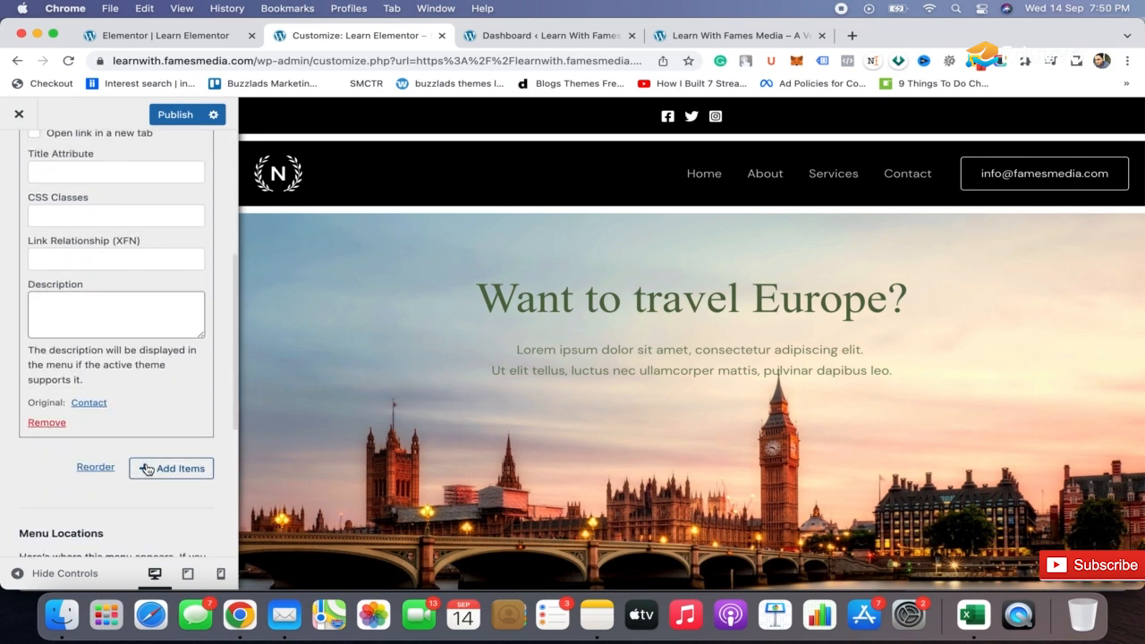
{"action": "scroll", "coordinate": [146, 469], "scroll_direction": "up", "scroll_amount": 6}
{"action": "left_click", "coordinate": [201, 301]}
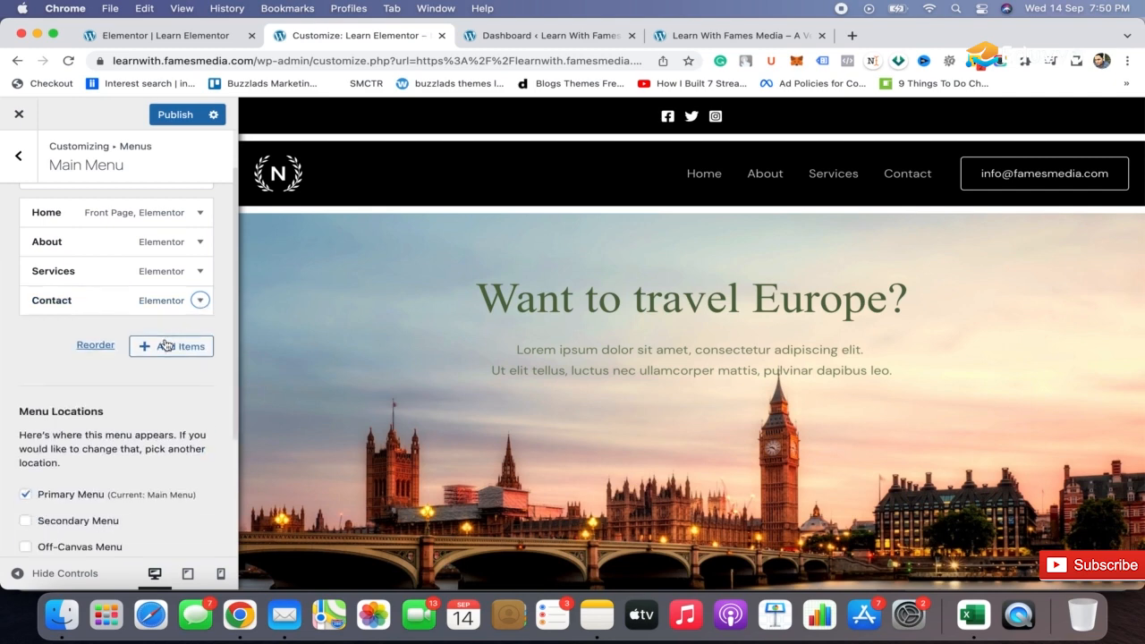
Add the Learn Elementor page to the Main Menu and publish the customizations.
{"action": "left_click", "coordinate": [166, 348]}
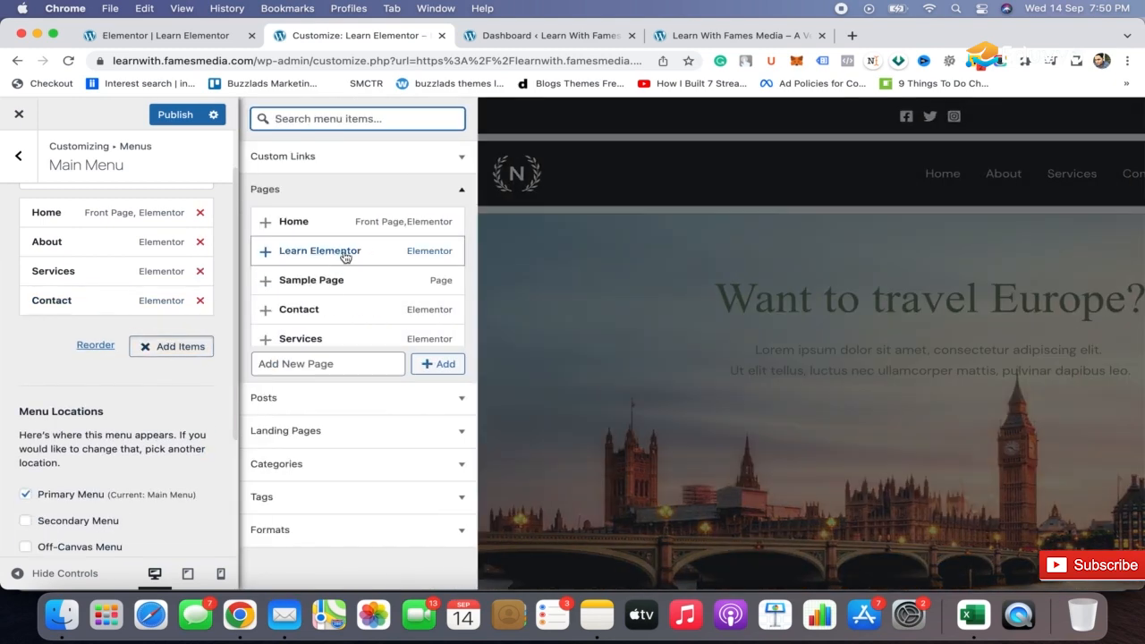
{"action": "left_click", "coordinate": [273, 255]}
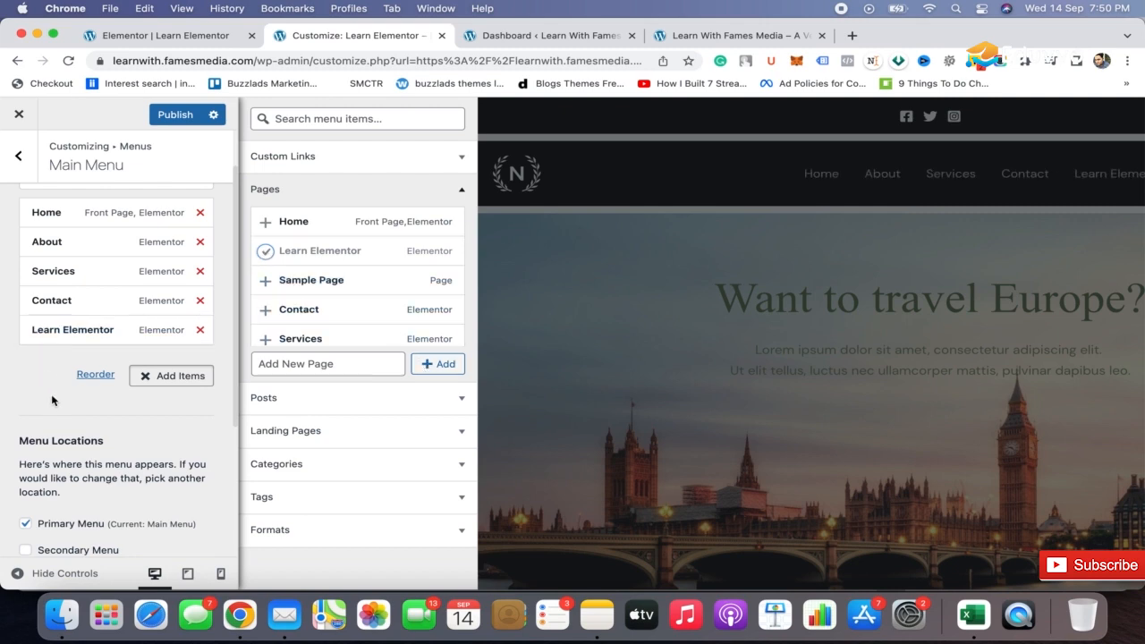
{"action": "left_click", "coordinate": [176, 115]}
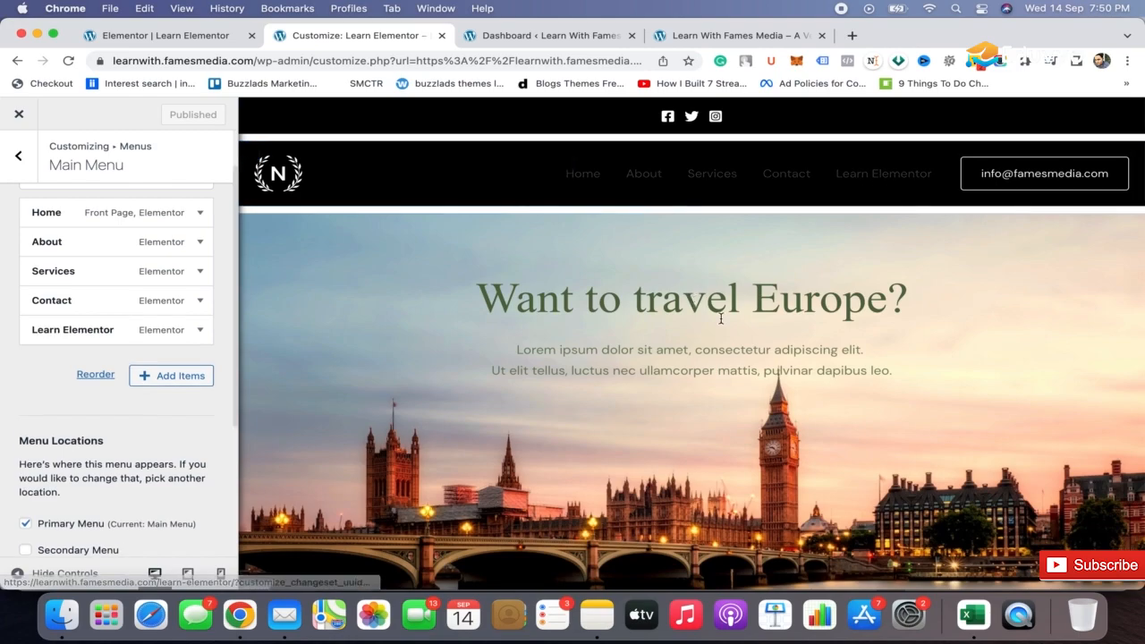
Try a four-column layout for the primary footer row and return it to three columns.
{"action": "scroll", "coordinate": [718, 319], "scroll_direction": "down", "scroll_amount": 15}
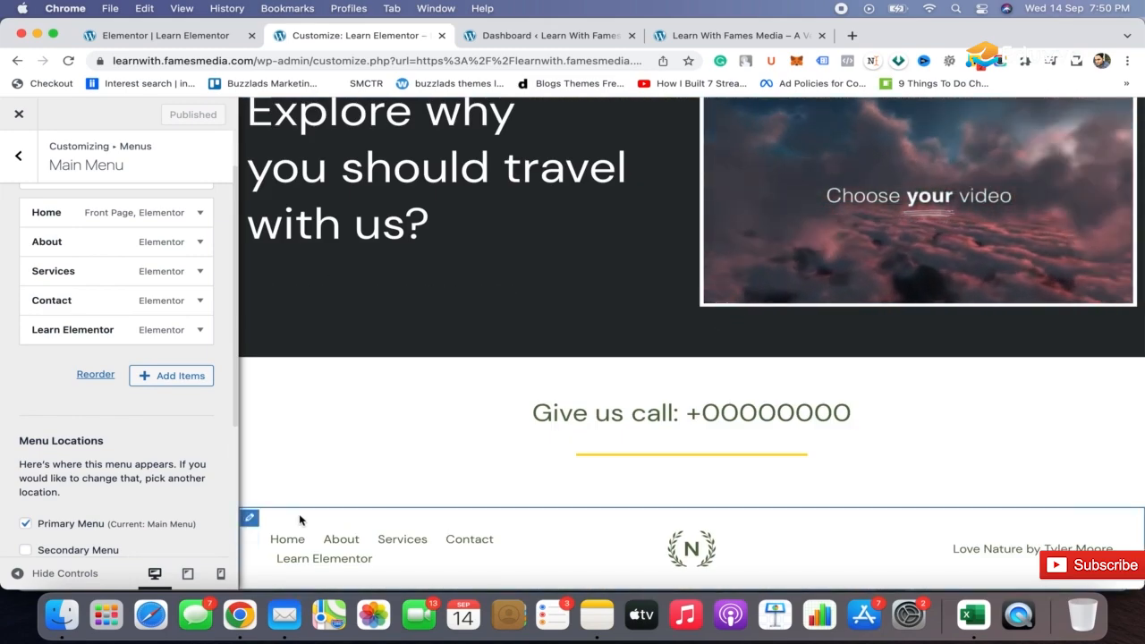
{"action": "left_click", "coordinate": [252, 522]}
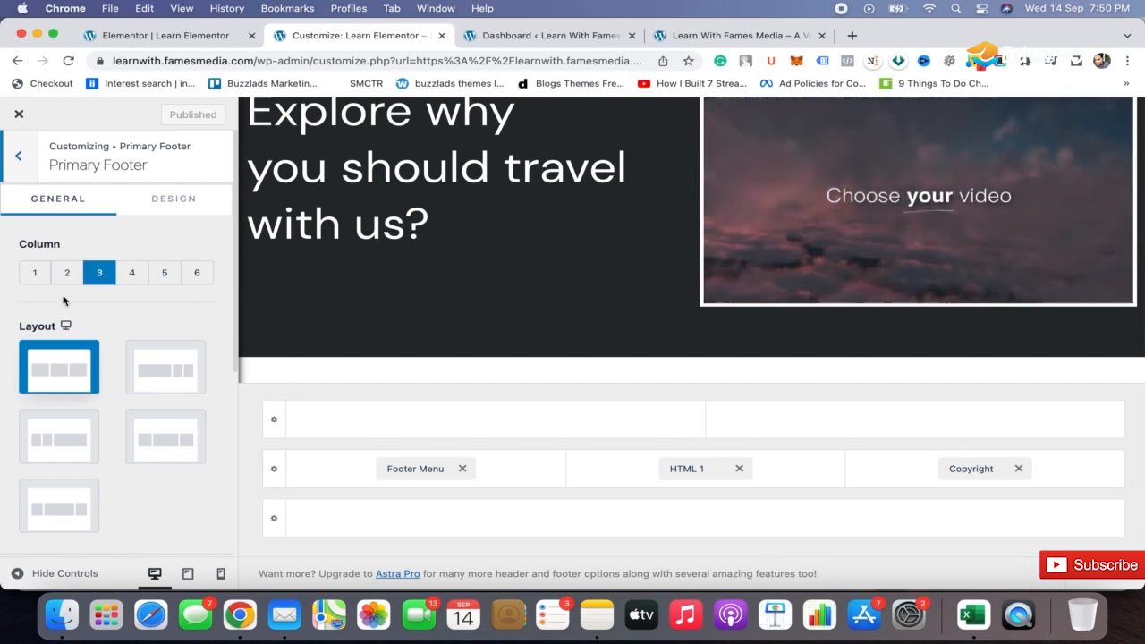
{"action": "scroll", "coordinate": [723, 362], "scroll_direction": "down", "scroll_amount": 5}
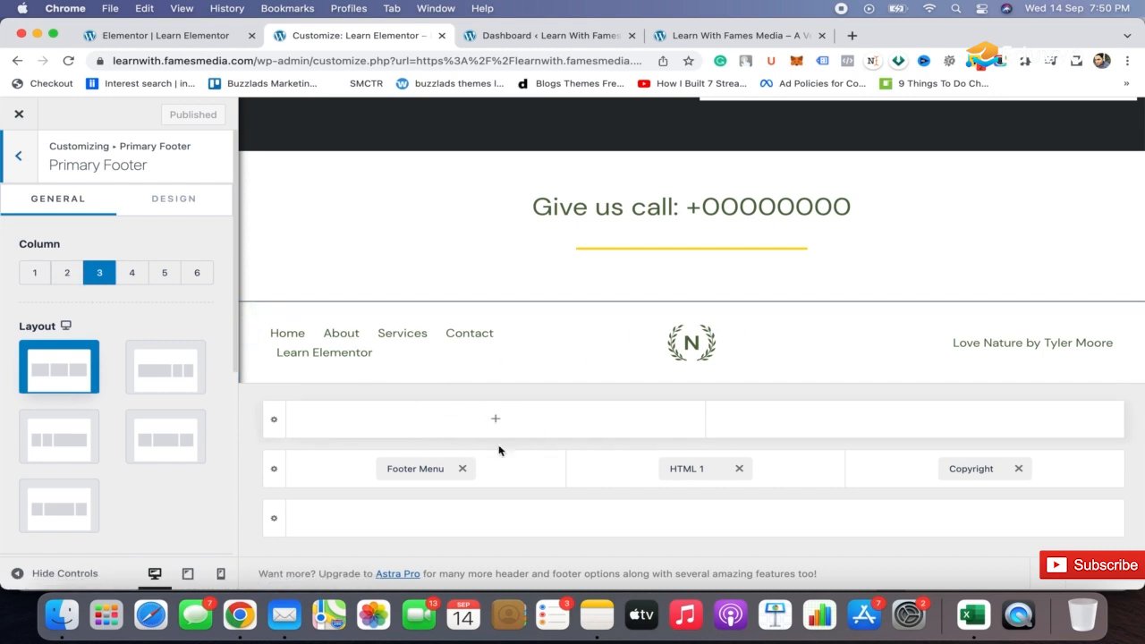
{"action": "left_click", "coordinate": [132, 281]}
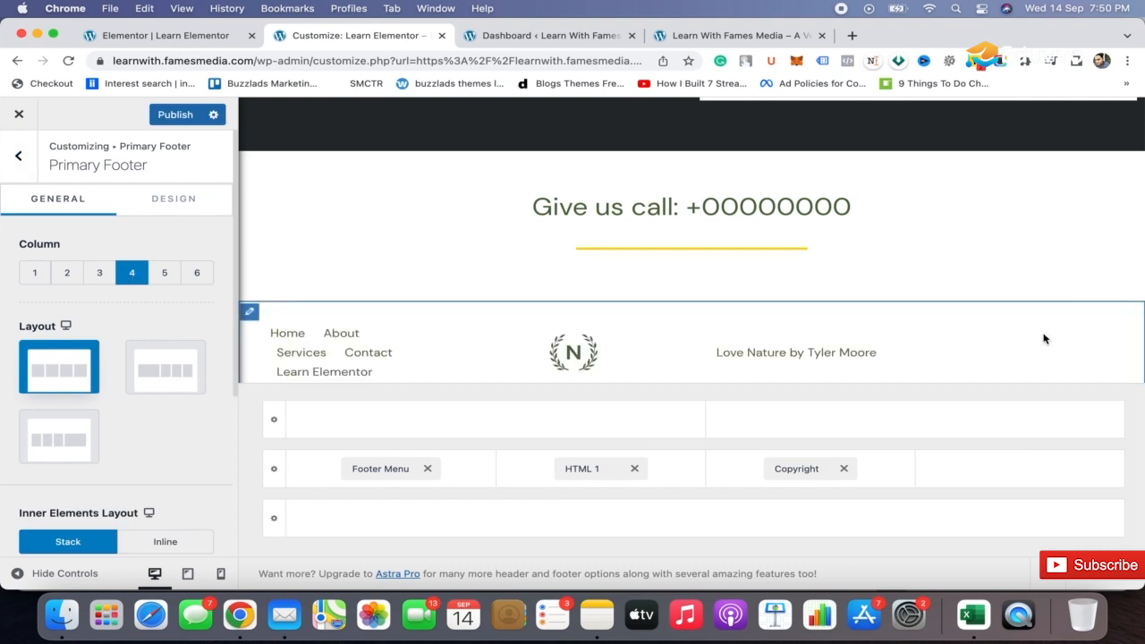
{"action": "left_click", "coordinate": [113, 279]}
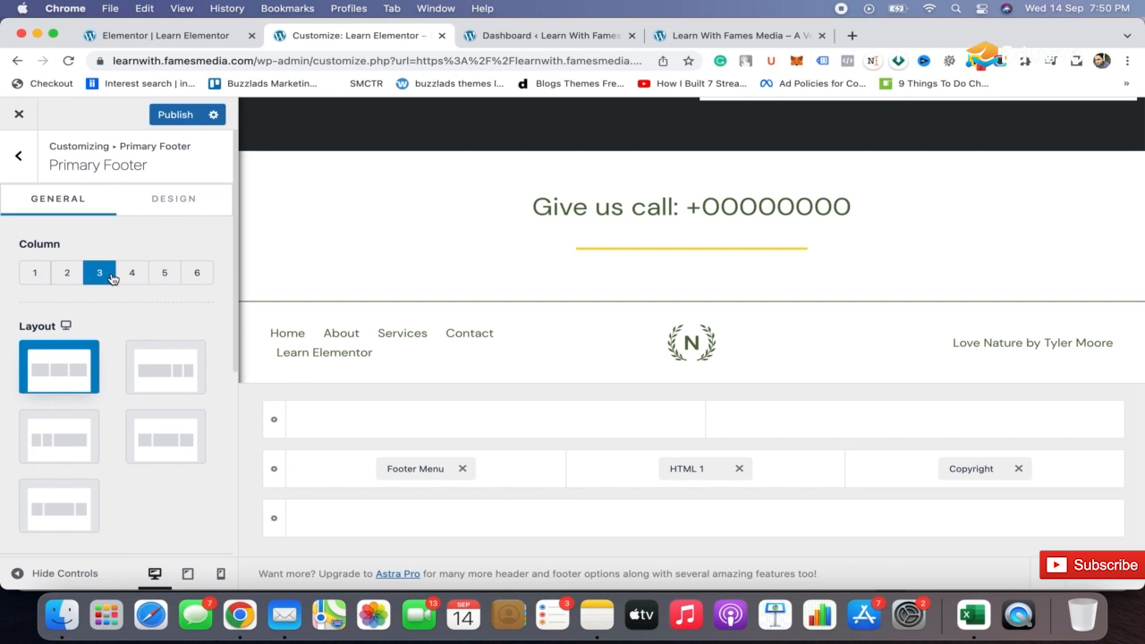
Examine which menu is assigned to the footer menu location and which items it contains.
{"action": "left_click", "coordinate": [421, 475]}
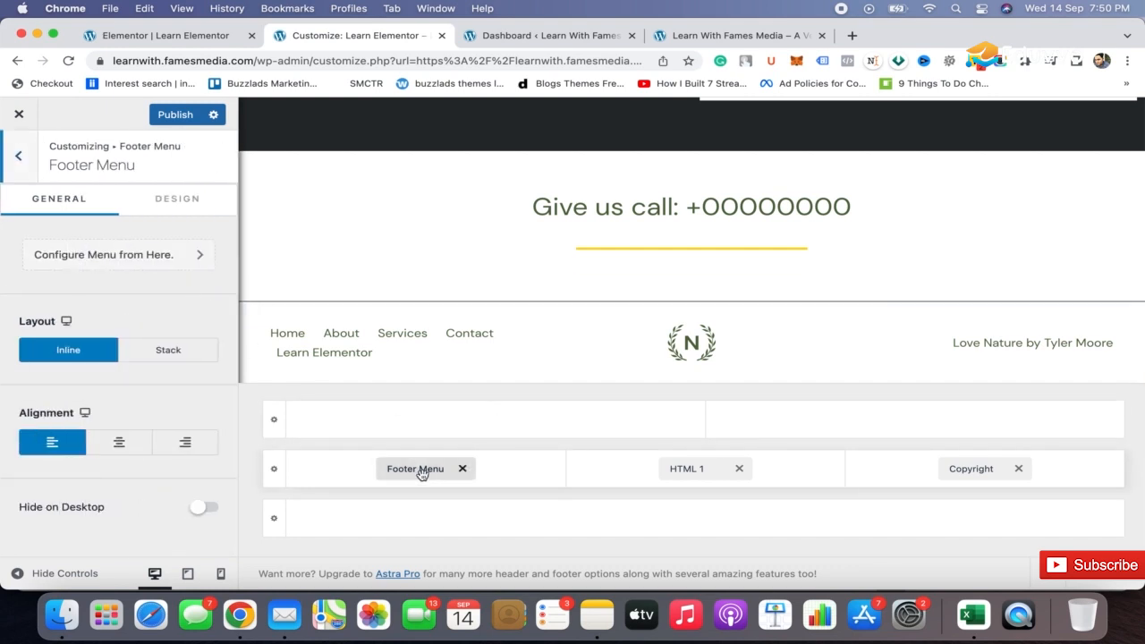
{"action": "left_click", "coordinate": [179, 255]}
{"action": "left_click", "coordinate": [79, 393]}
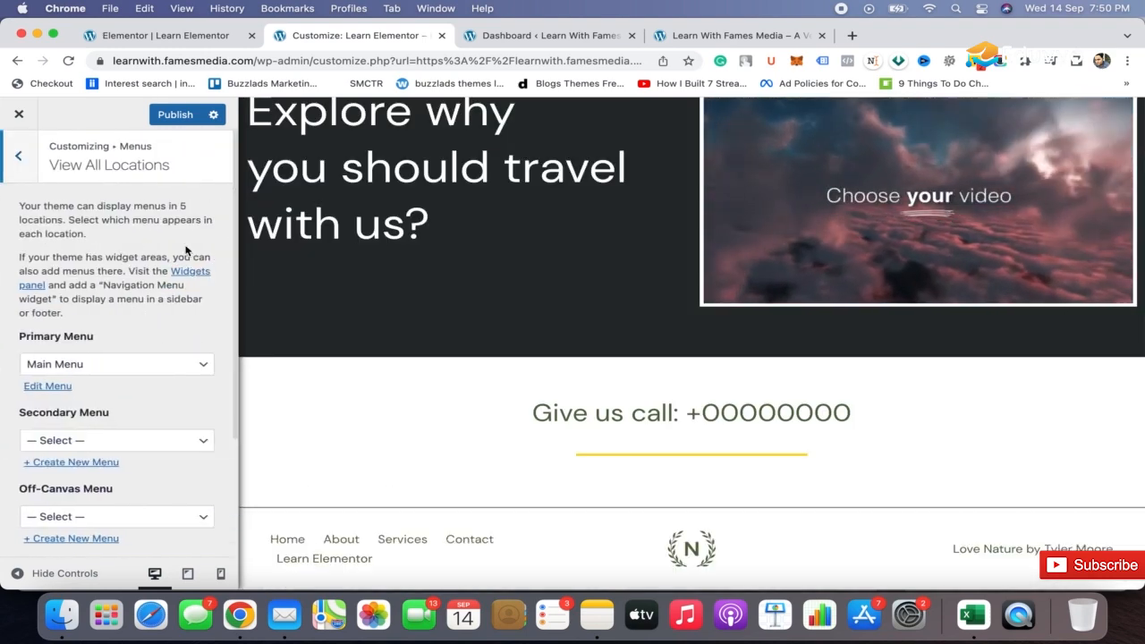
{"action": "scroll", "coordinate": [113, 373], "scroll_direction": "down", "scroll_amount": 5}
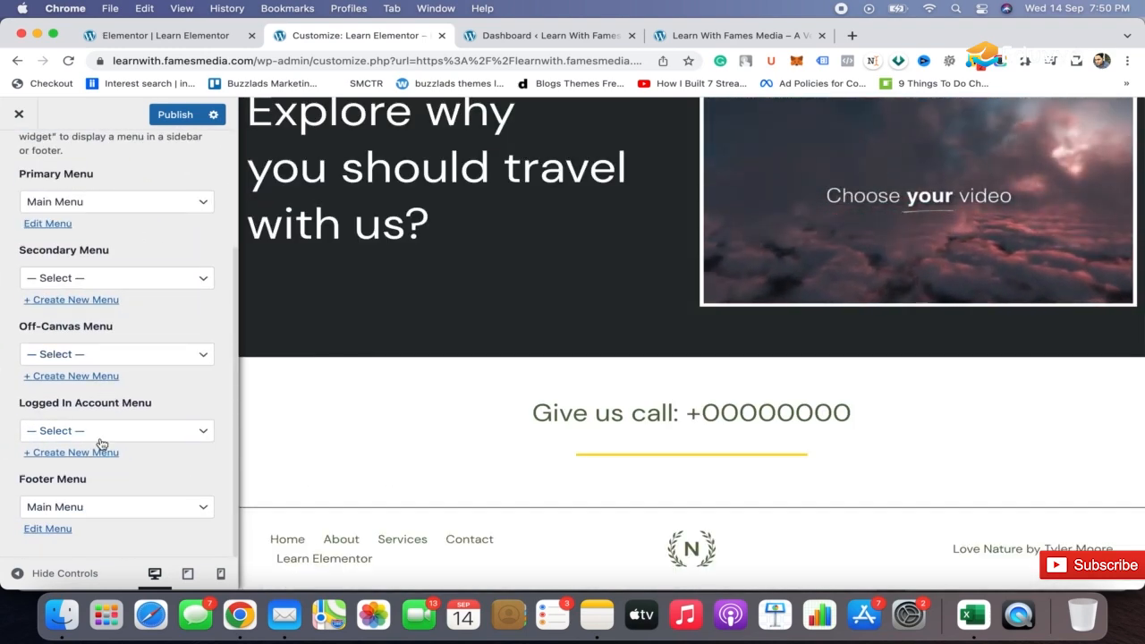
{"action": "left_click", "coordinate": [48, 531]}
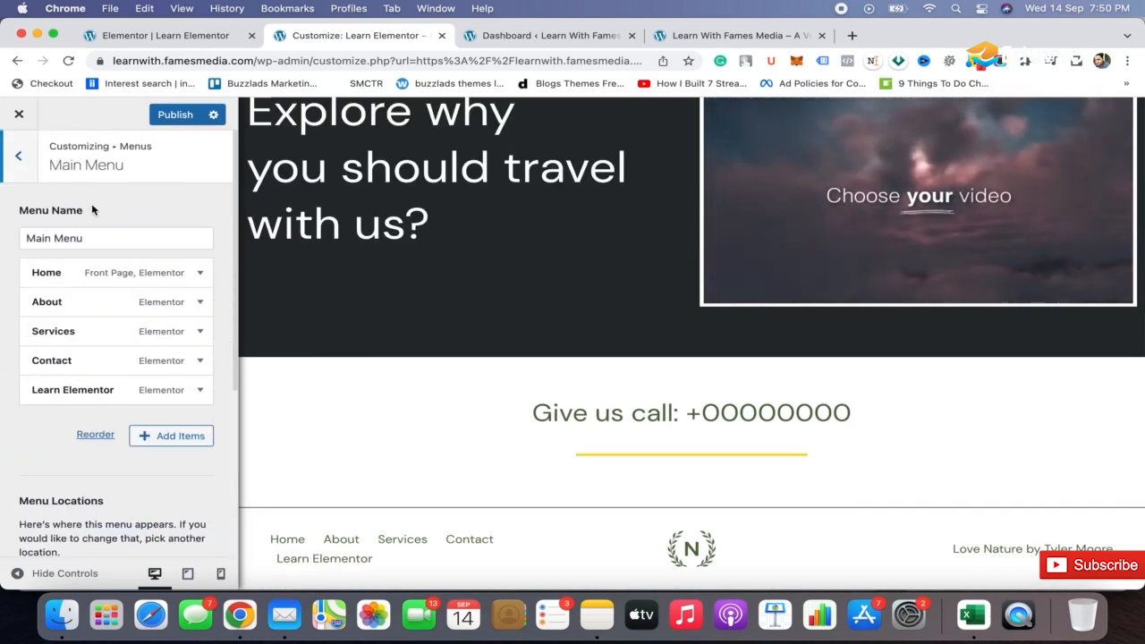
{"action": "left_click", "coordinate": [20, 161]}
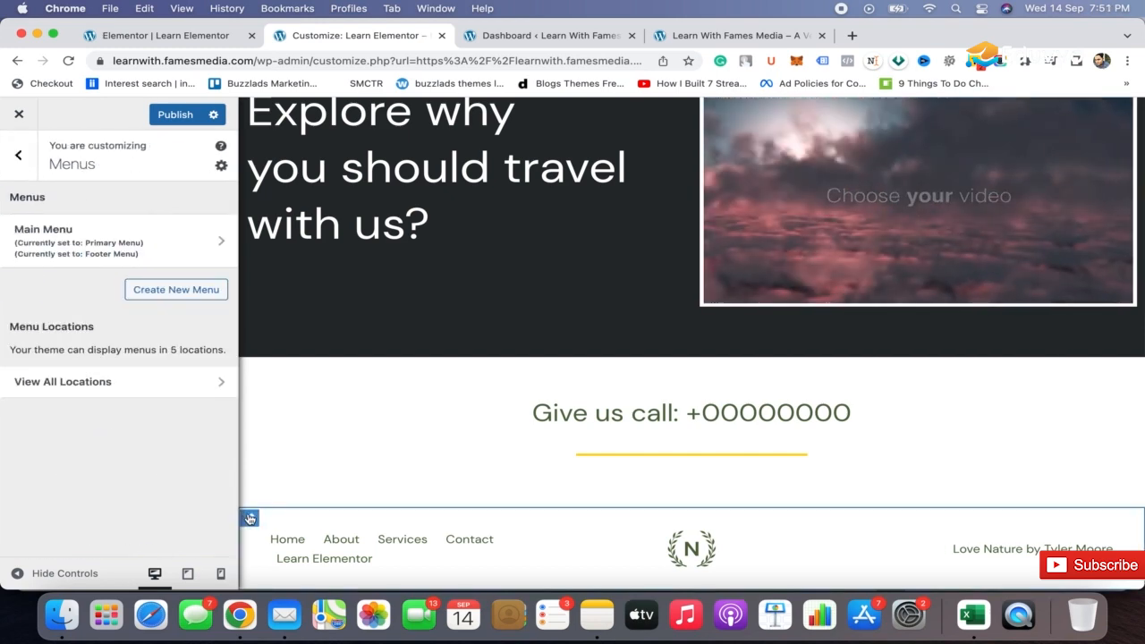
Set the primary footer row's background color to black.
{"action": "left_click", "coordinate": [250, 519]}
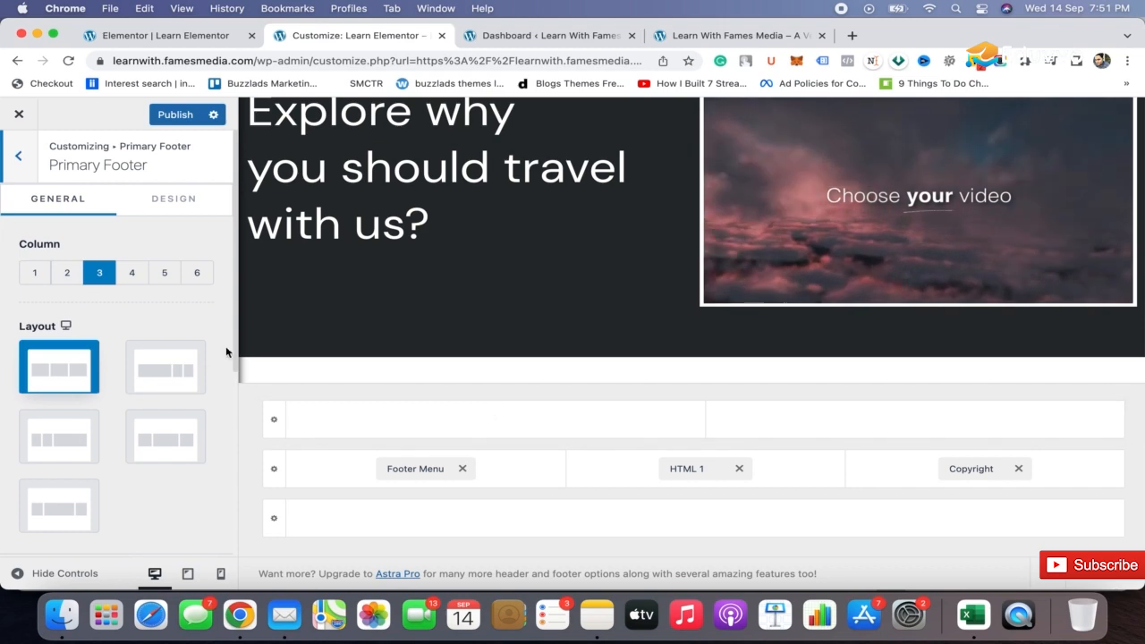
{"action": "left_click", "coordinate": [183, 198]}
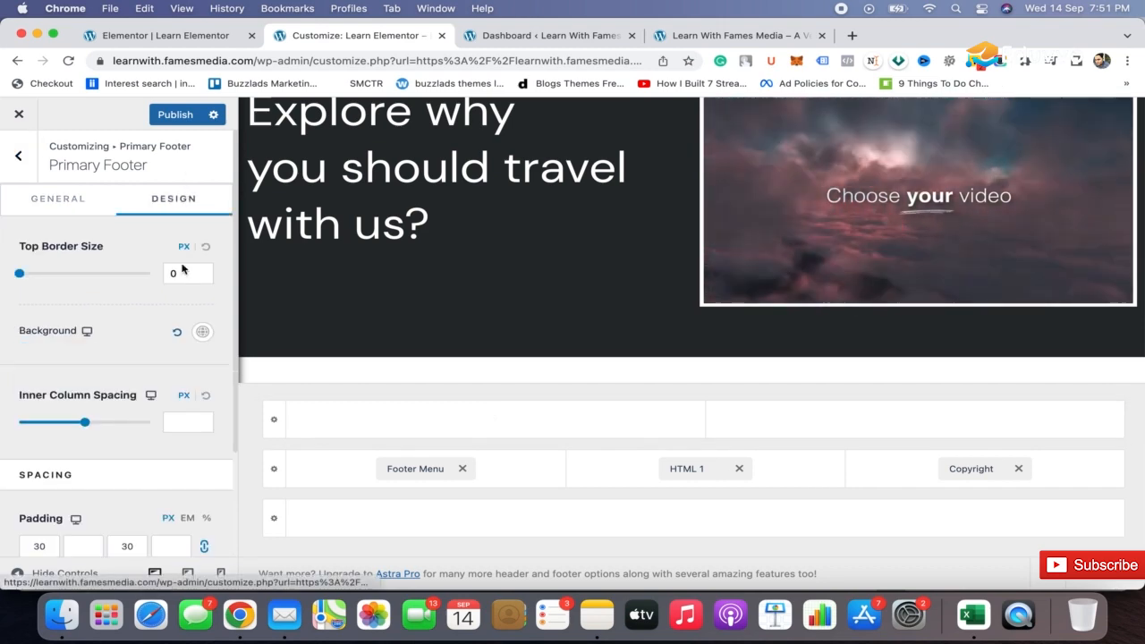
{"action": "left_click", "coordinate": [203, 332]}
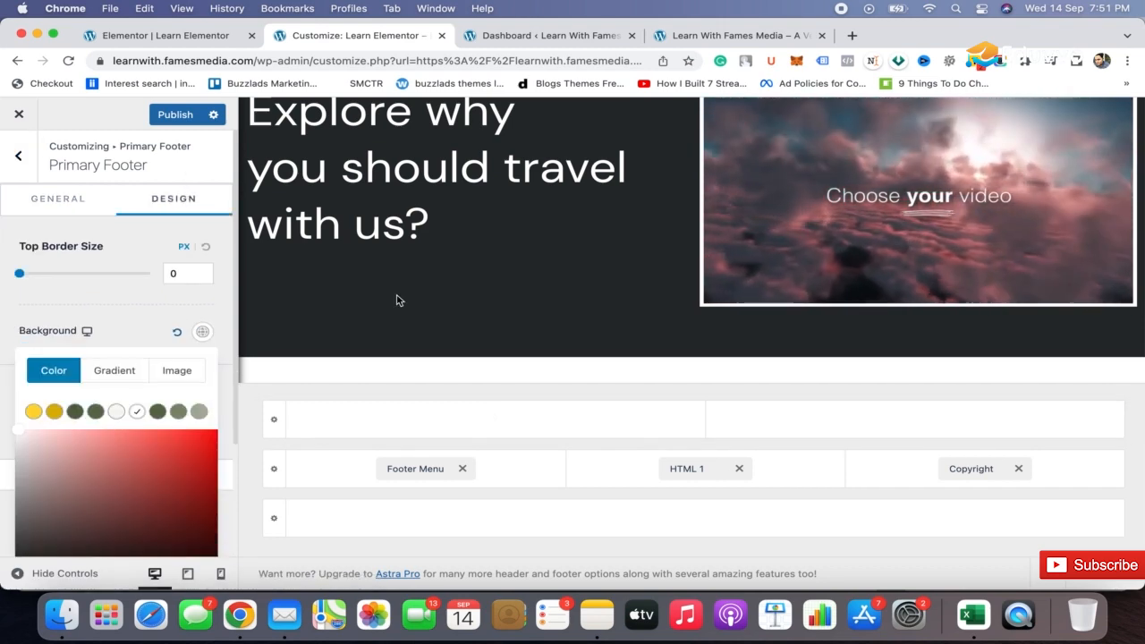
{"action": "scroll", "coordinate": [399, 301], "scroll_direction": "down", "scroll_amount": 5}
{"action": "left_click_drag", "start_coordinate": [67, 452], "coordinate": [15, 559]}
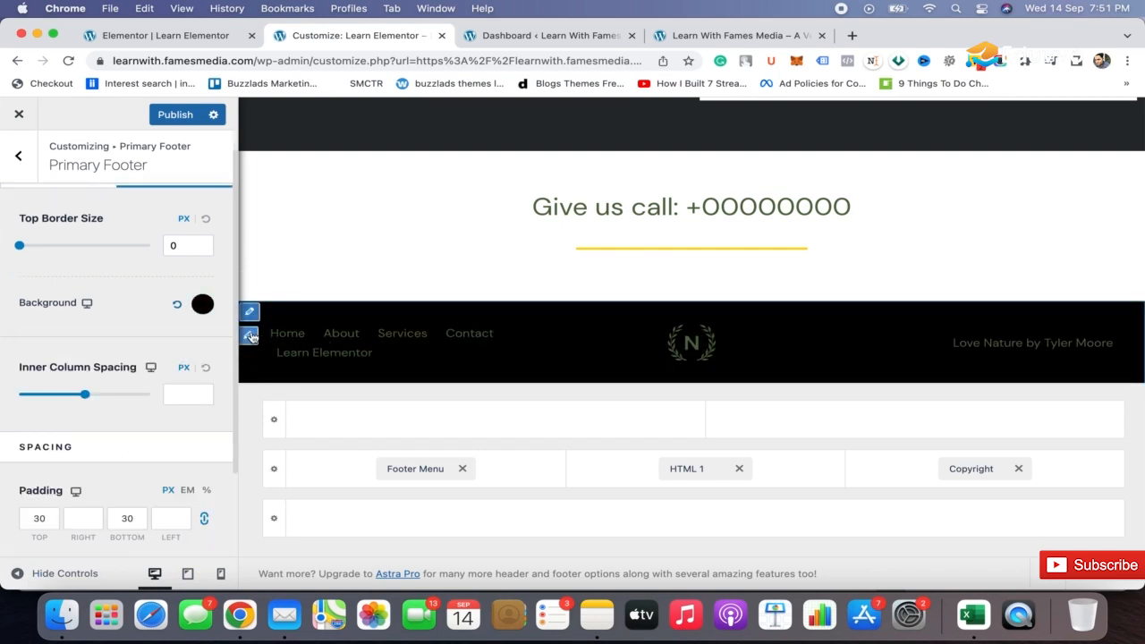
{"action": "left_click", "coordinate": [251, 337]}
{"action": "scroll", "coordinate": [147, 219], "scroll_direction": "up", "scroll_amount": 4}
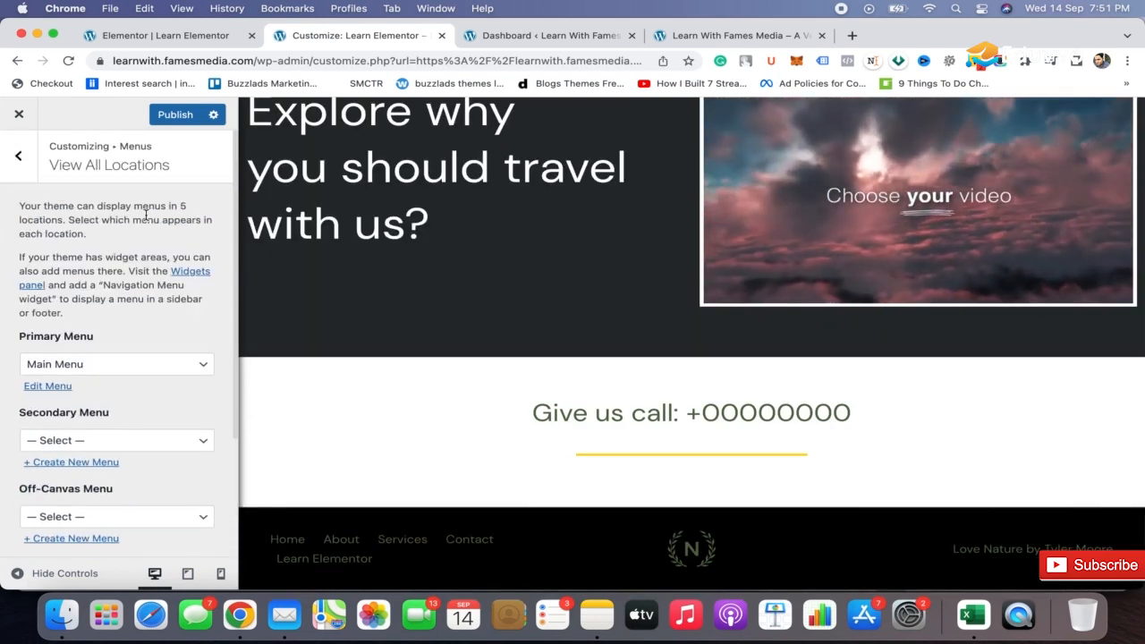
{"action": "left_click", "coordinate": [20, 157]}
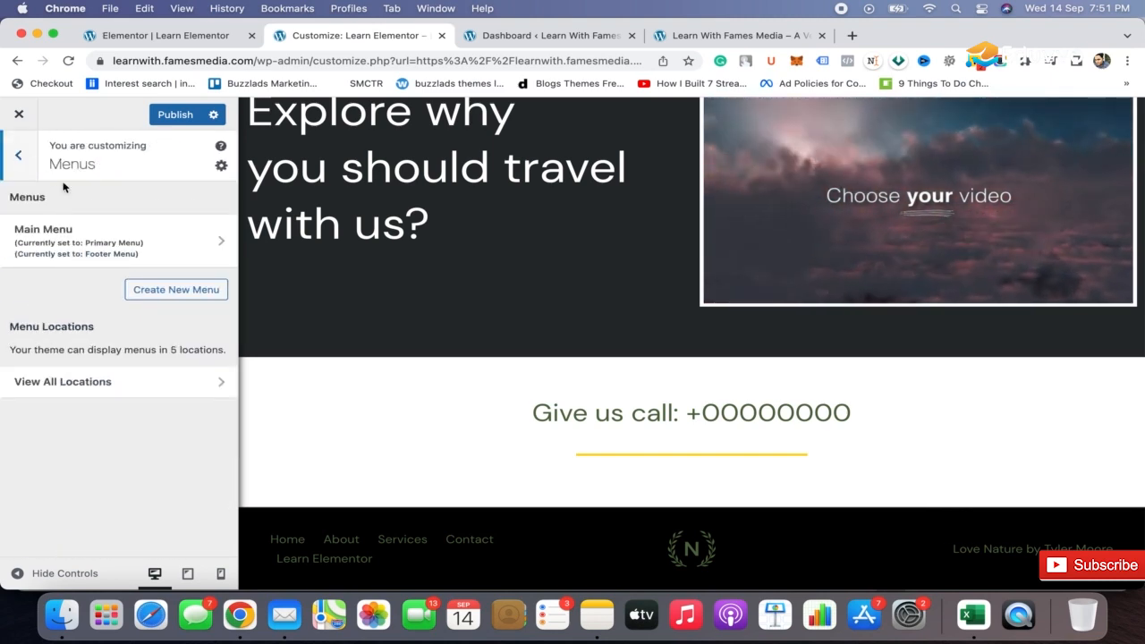
{"action": "left_click", "coordinate": [251, 542]}
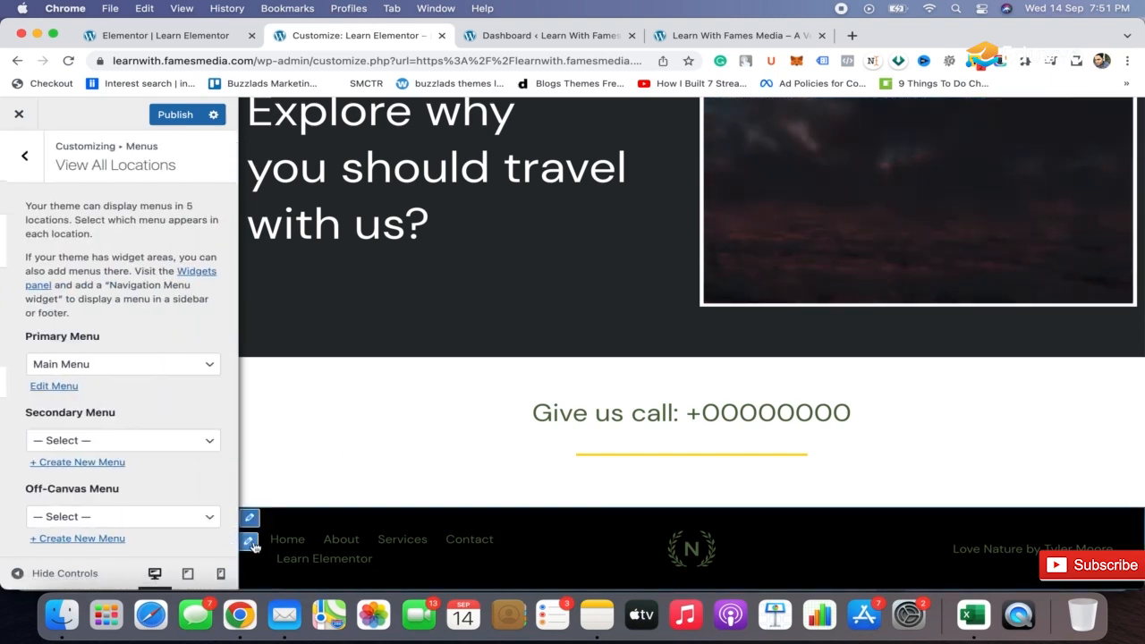
Set the footer menu's link text color to white.
{"action": "left_click", "coordinate": [250, 518]}
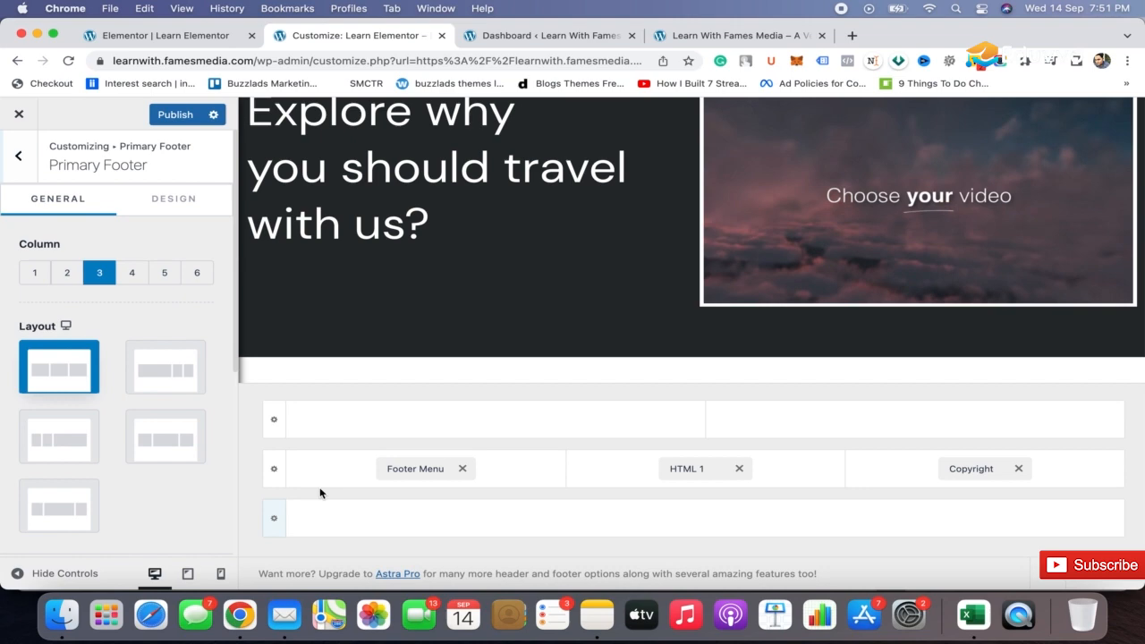
{"action": "left_click", "coordinate": [403, 469]}
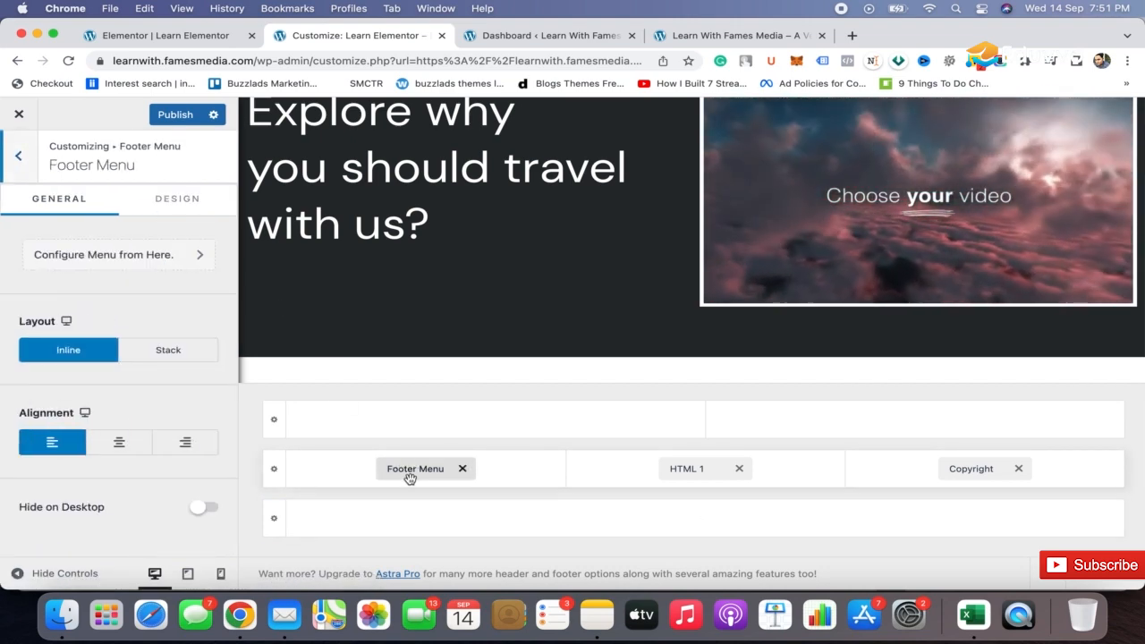
{"action": "left_click", "coordinate": [197, 198]}
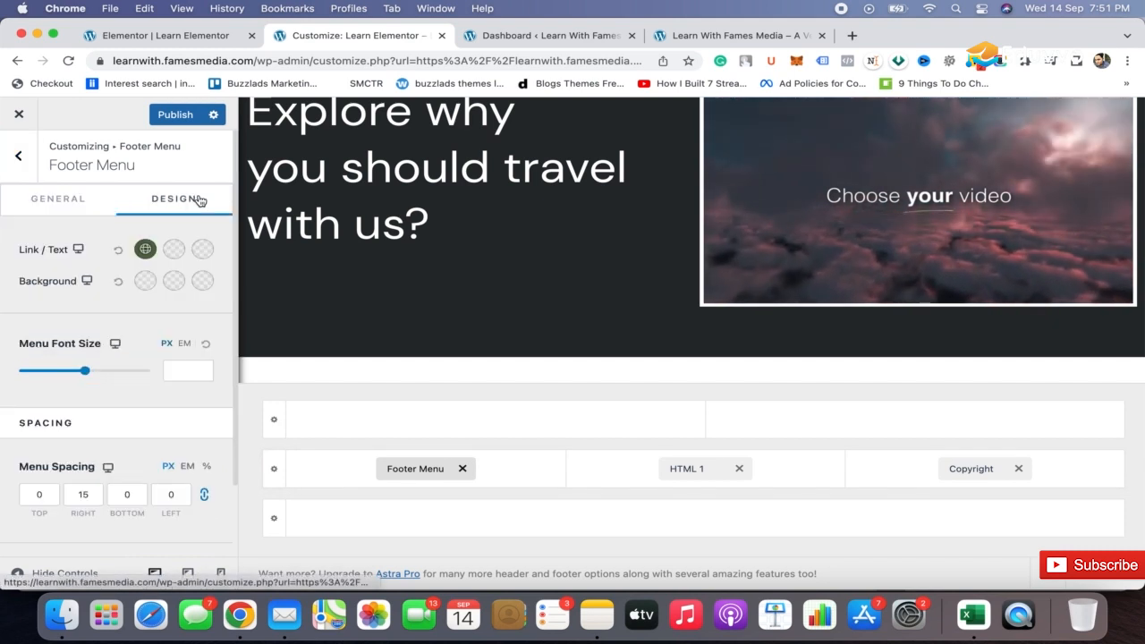
{"action": "scroll", "coordinate": [421, 233], "scroll_direction": "down", "scroll_amount": 5}
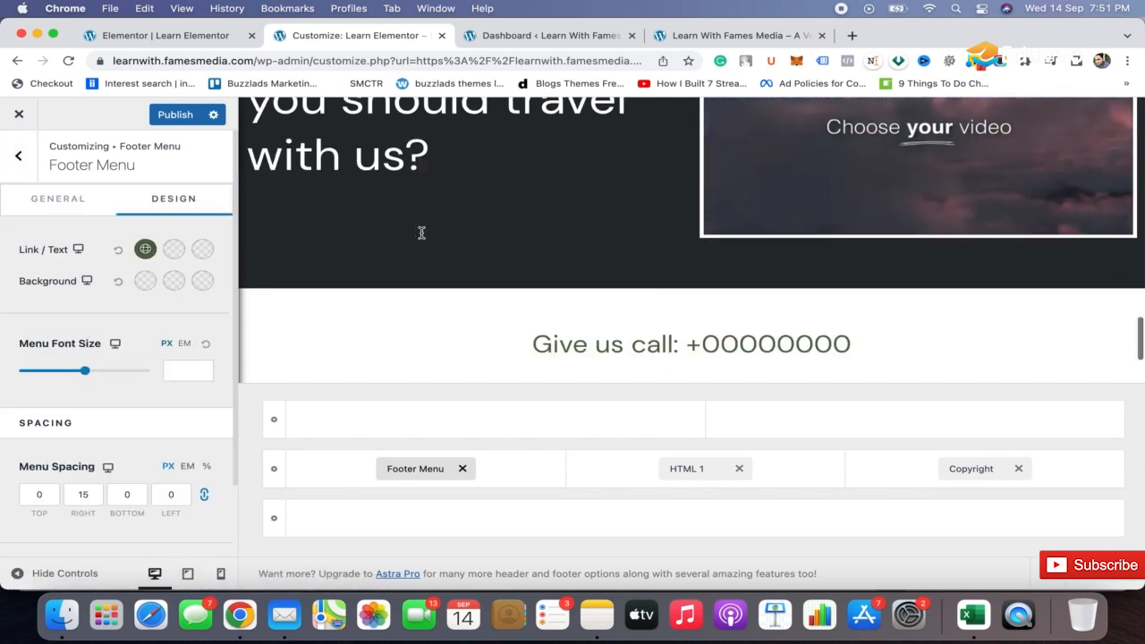
{"action": "left_click", "coordinate": [145, 250]}
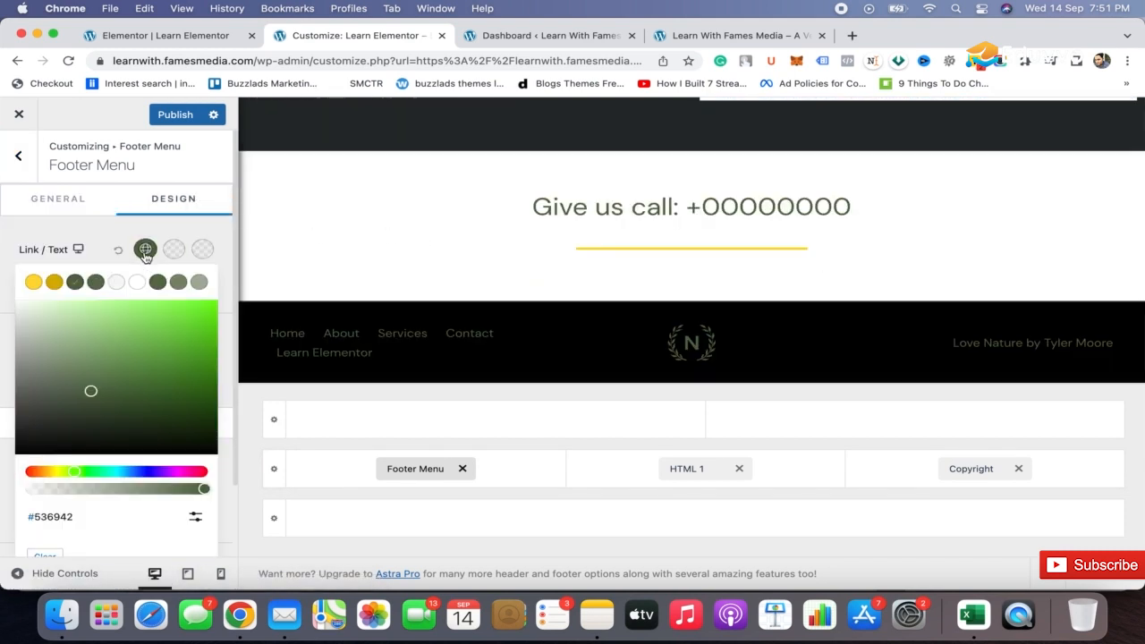
{"action": "left_click", "coordinate": [137, 282]}
{"action": "left_click", "coordinate": [52, 259]}
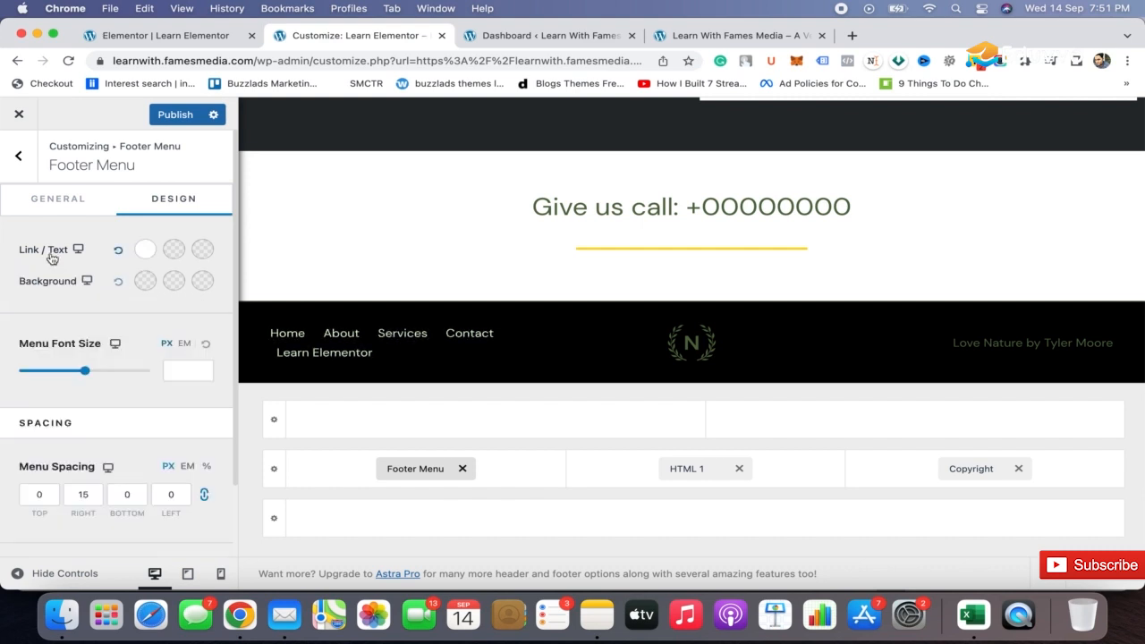
Replace the green logo in the primary footer's HTML 1 element with logo-white.svg from the media library.
{"action": "left_click", "coordinate": [643, 336]}
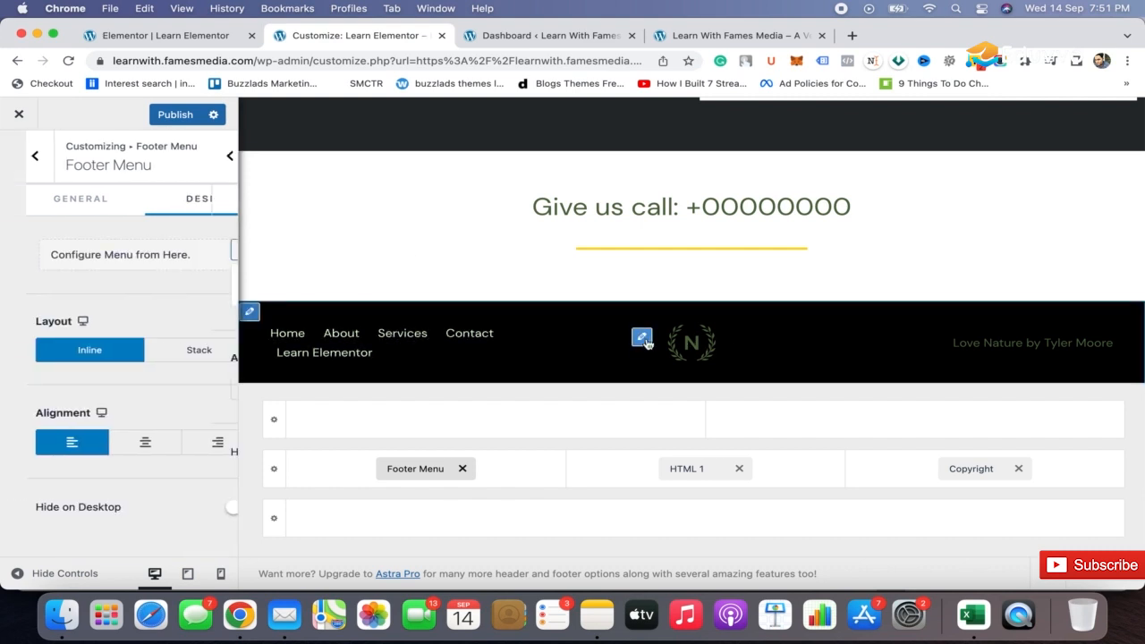
{"action": "left_click", "coordinate": [58, 427]}
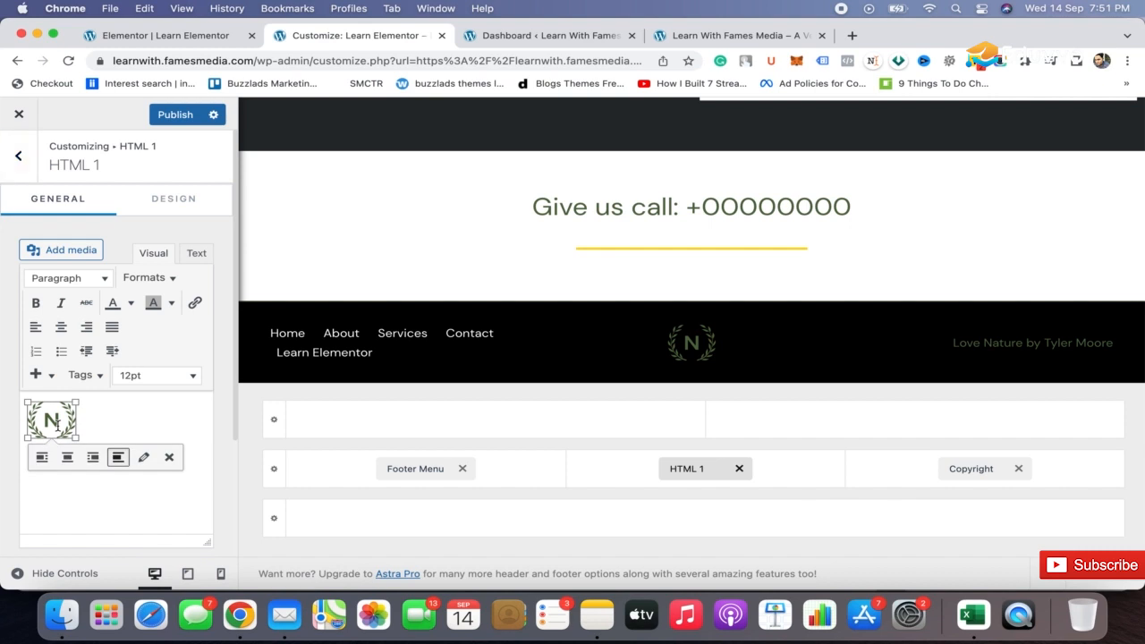
{"action": "left_click", "coordinate": [145, 457]}
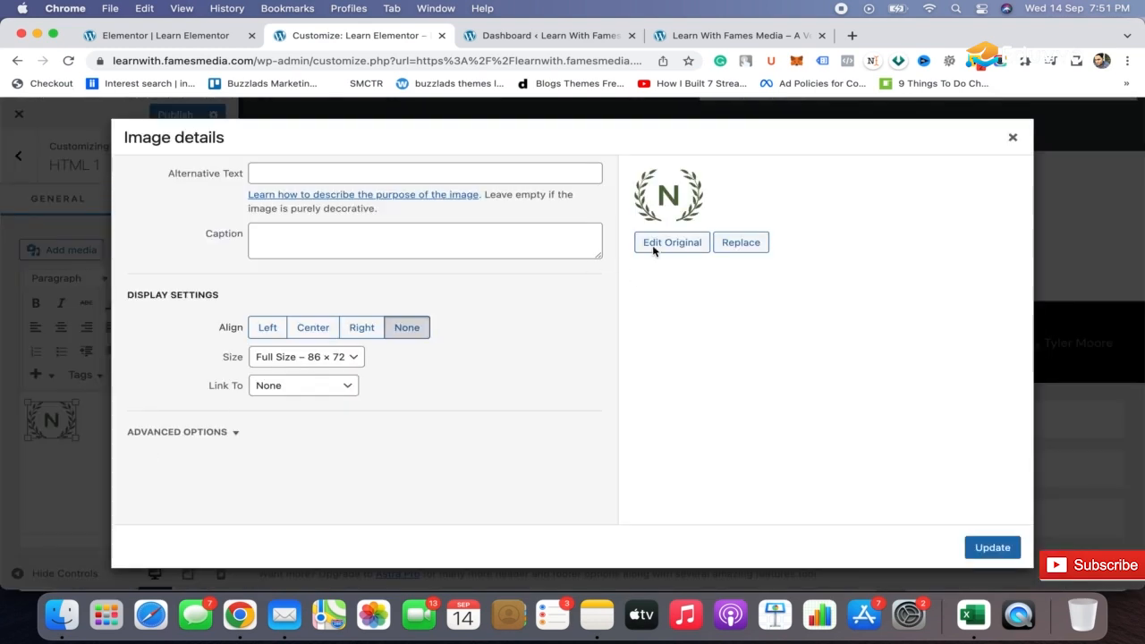
{"action": "left_click", "coordinate": [740, 244]}
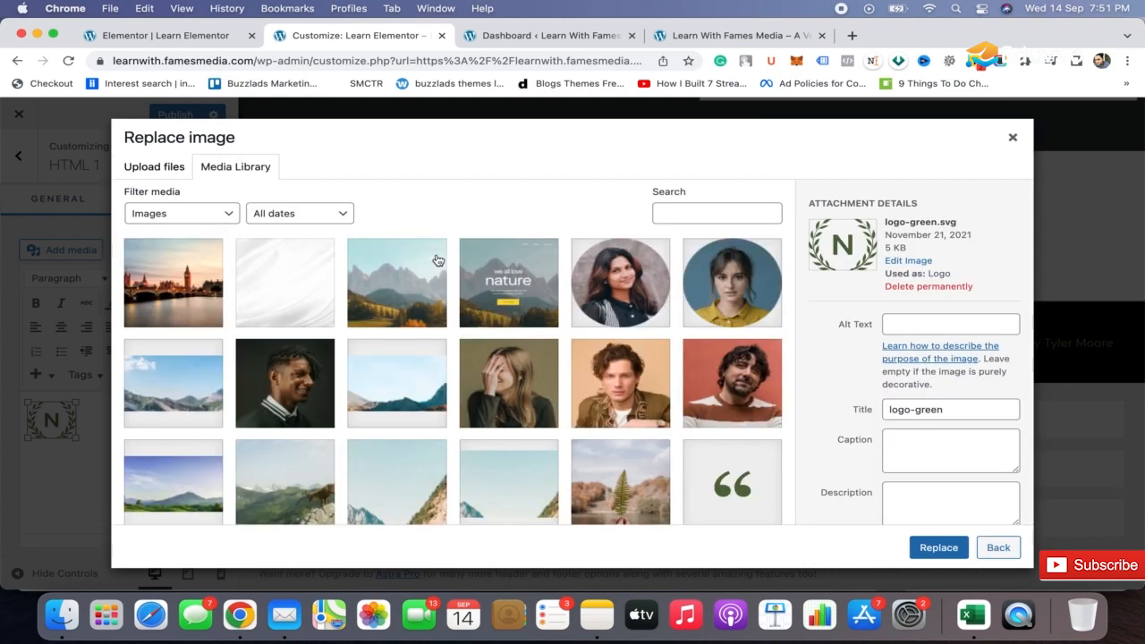
{"action": "scroll", "coordinate": [467, 369], "scroll_direction": "down", "scroll_amount": 5}
{"action": "left_click", "coordinate": [514, 416]}
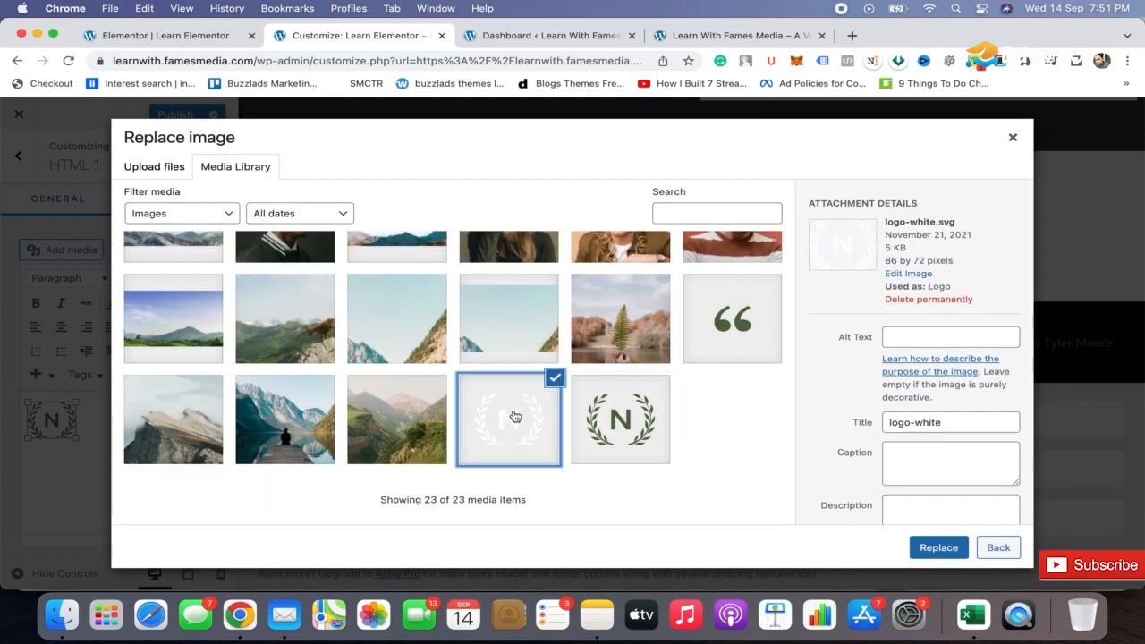
{"action": "left_click", "coordinate": [938, 548]}
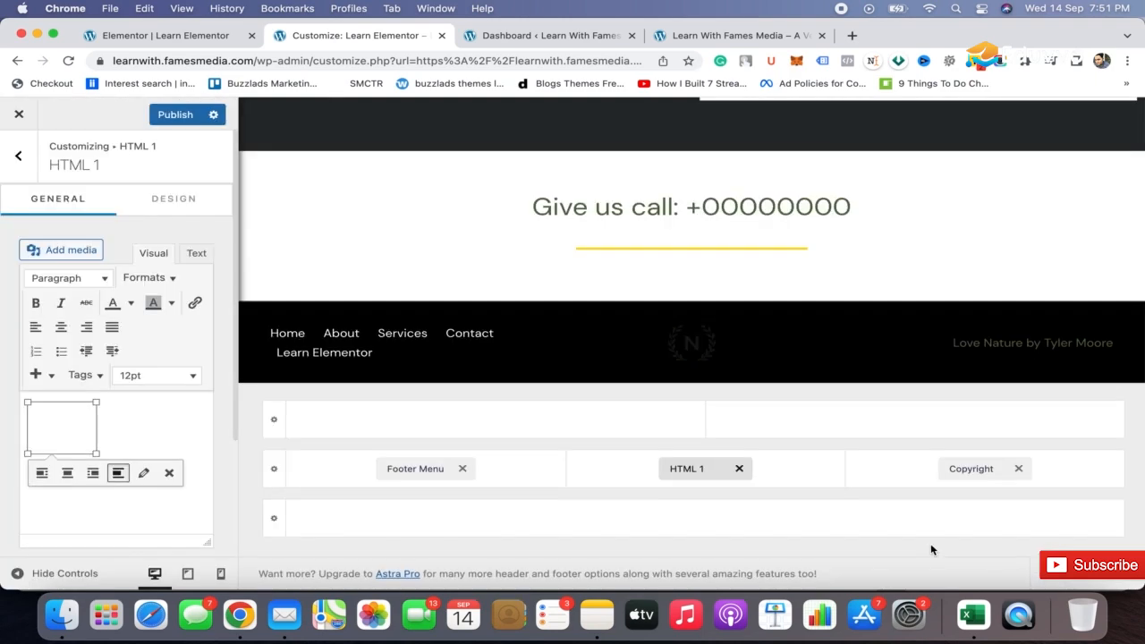
Replace the footer's copyright text with "Learn With Fames Media".
{"action": "scroll", "coordinate": [1012, 298], "scroll_direction": "down", "scroll_amount": 1}
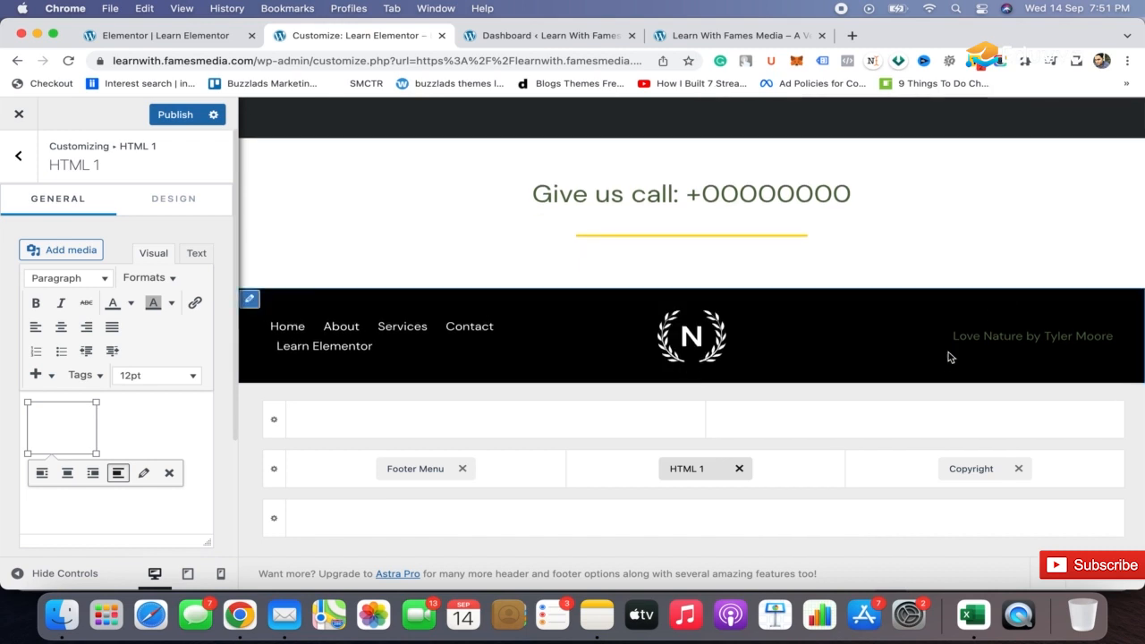
{"action": "left_click", "coordinate": [972, 468]}
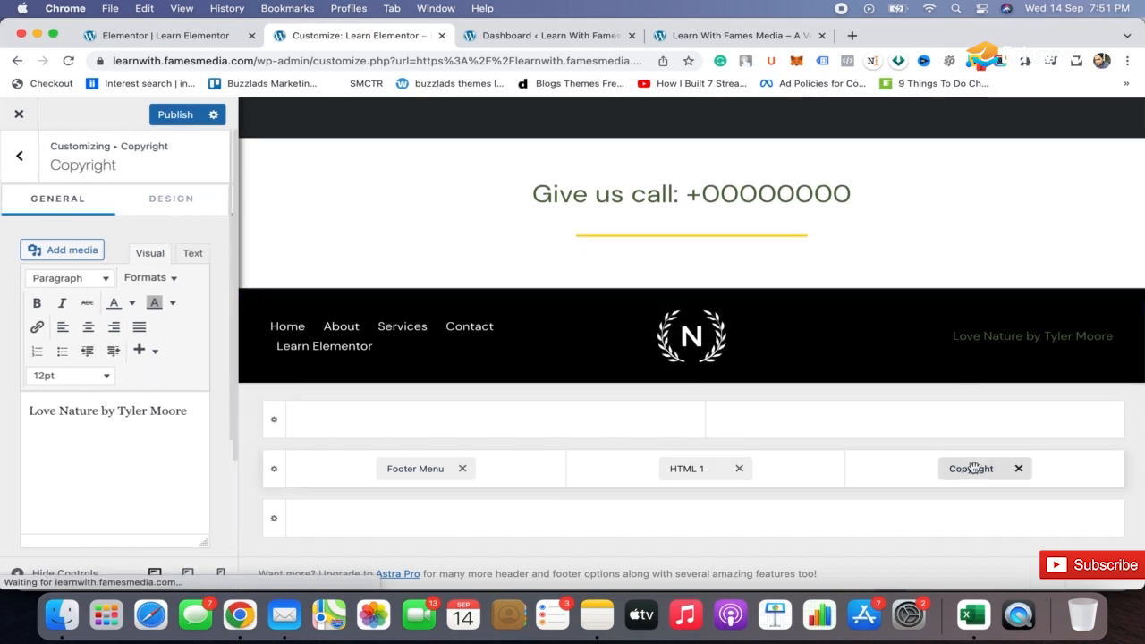
{"action": "triple_click", "coordinate": [144, 426]}
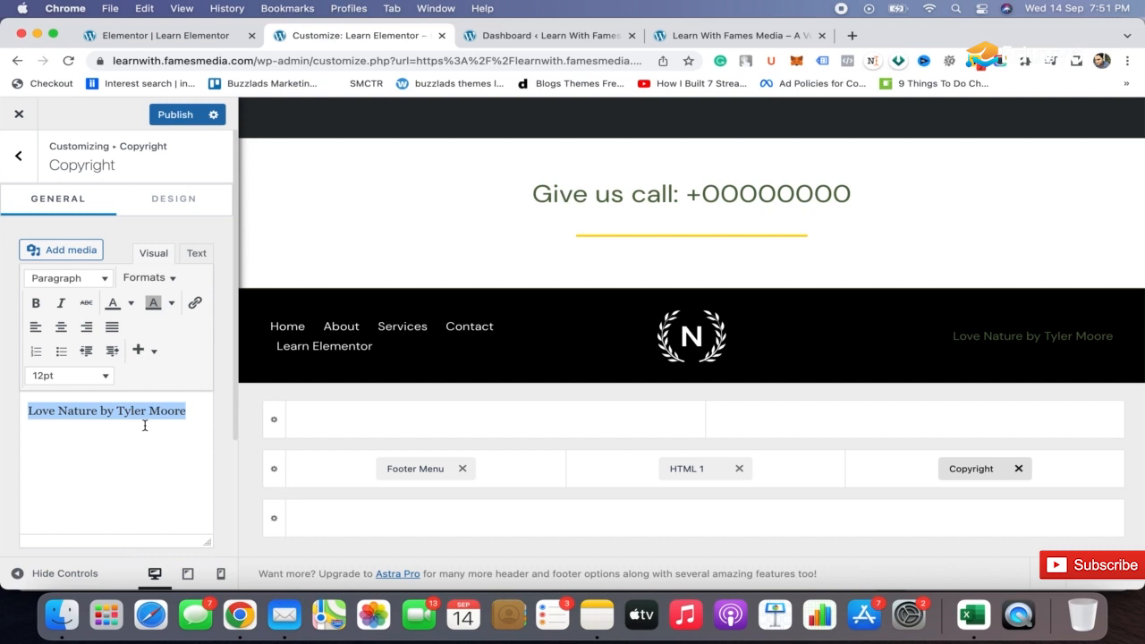
{"action": "type", "text": "Learn With Fame"}
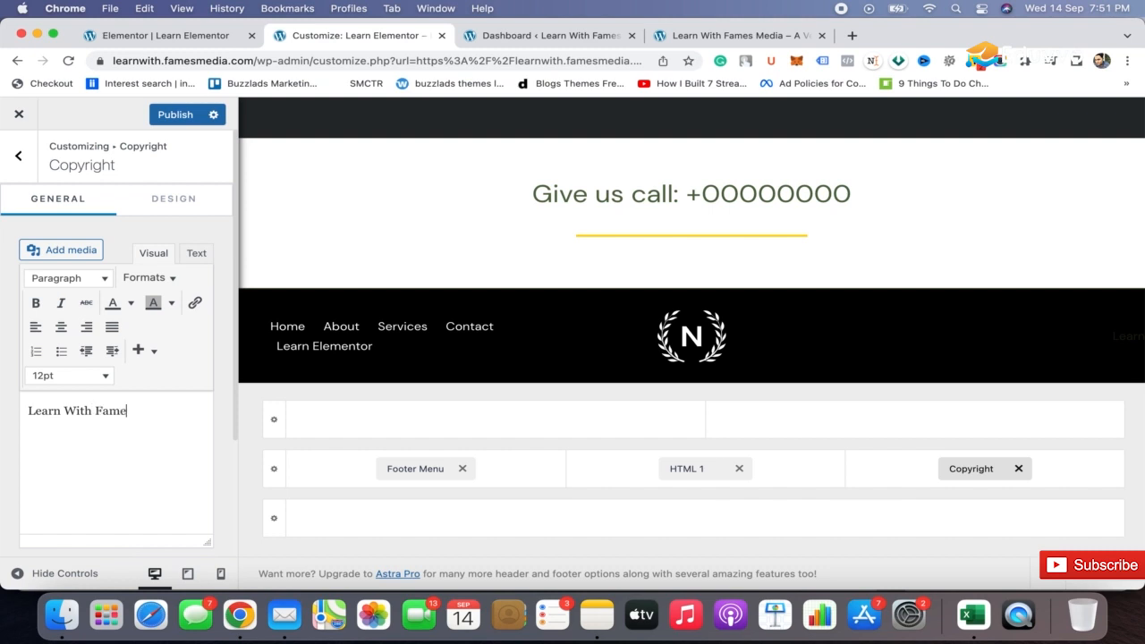
{"action": "type", "text": "s Media"}
Change the text color of the whole copyright line to white.
{"action": "triple_click", "coordinate": [136, 405]}
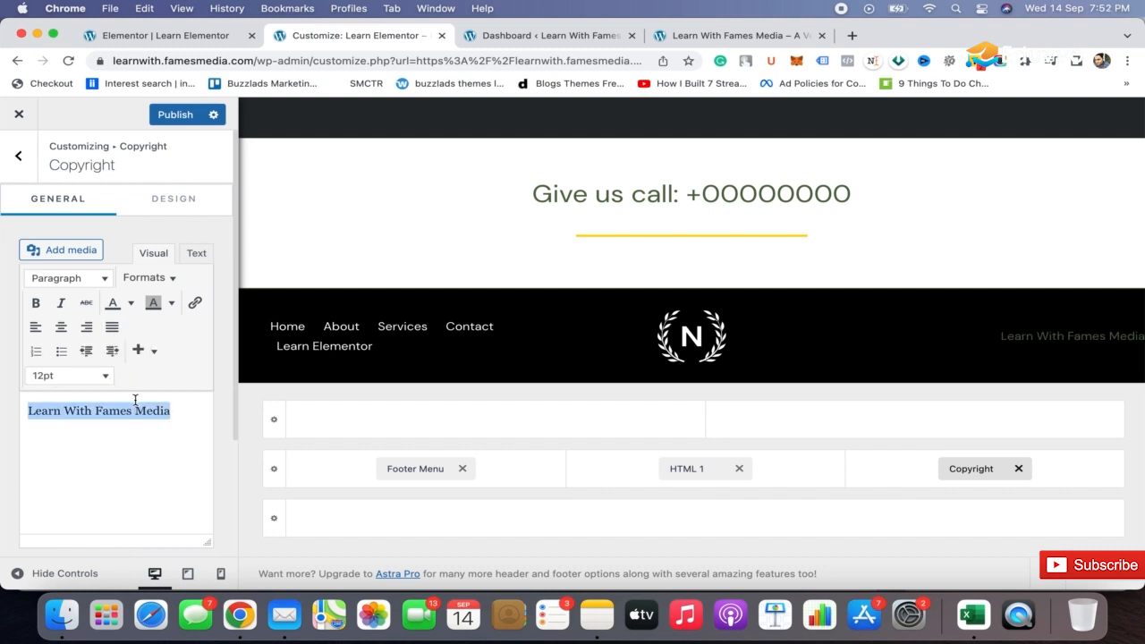
{"action": "left_click", "coordinate": [174, 304]}
{"action": "left_click", "coordinate": [130, 302]}
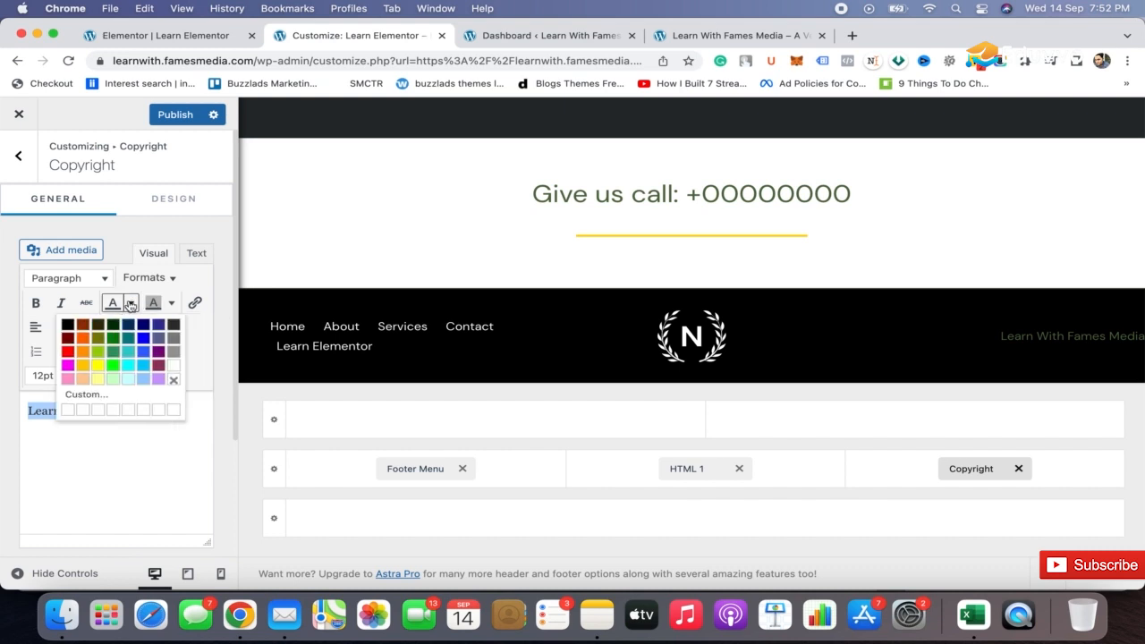
{"action": "left_click", "coordinate": [174, 366]}
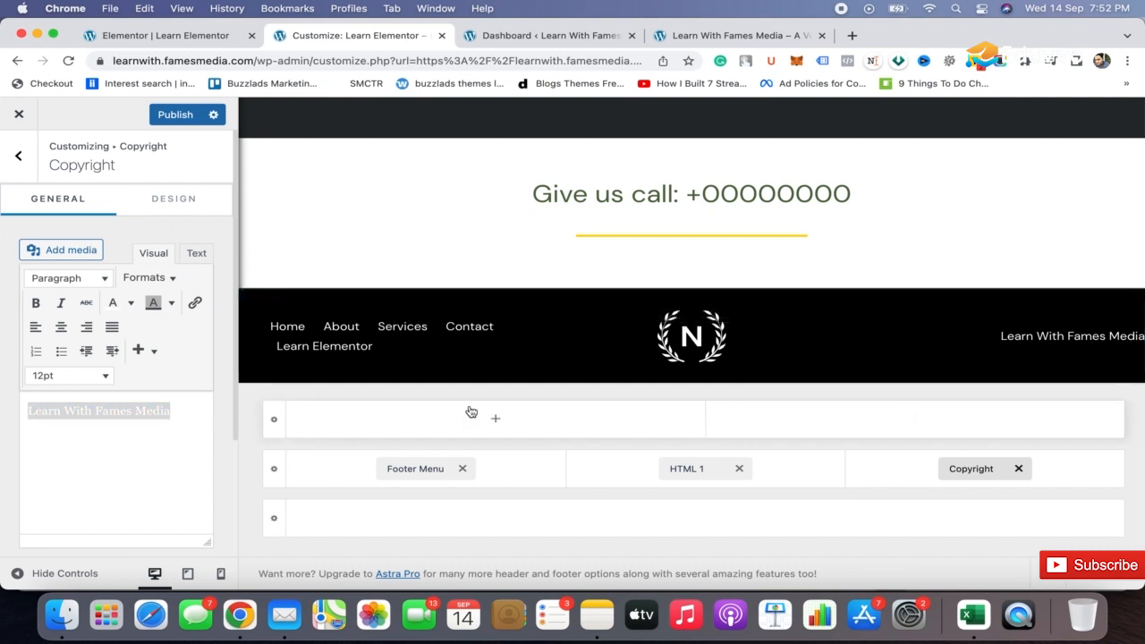
Set the above footer row to one column and add Widget 1 to it.
{"action": "left_click", "coordinate": [273, 423]}
{"action": "left_click", "coordinate": [35, 273]}
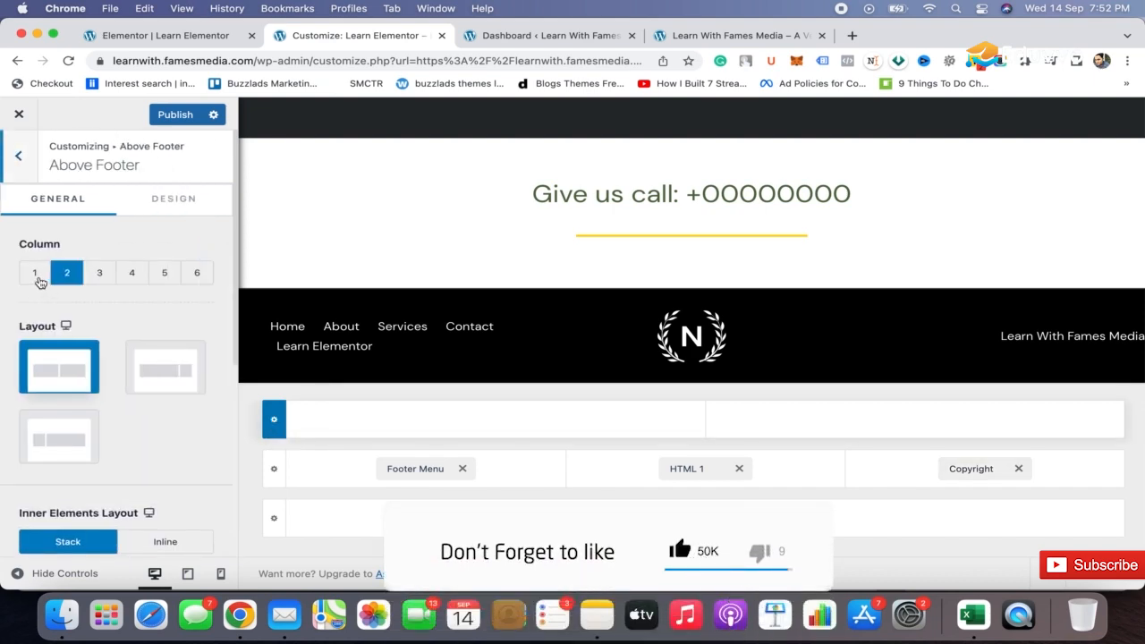
{"action": "left_click", "coordinate": [690, 423]}
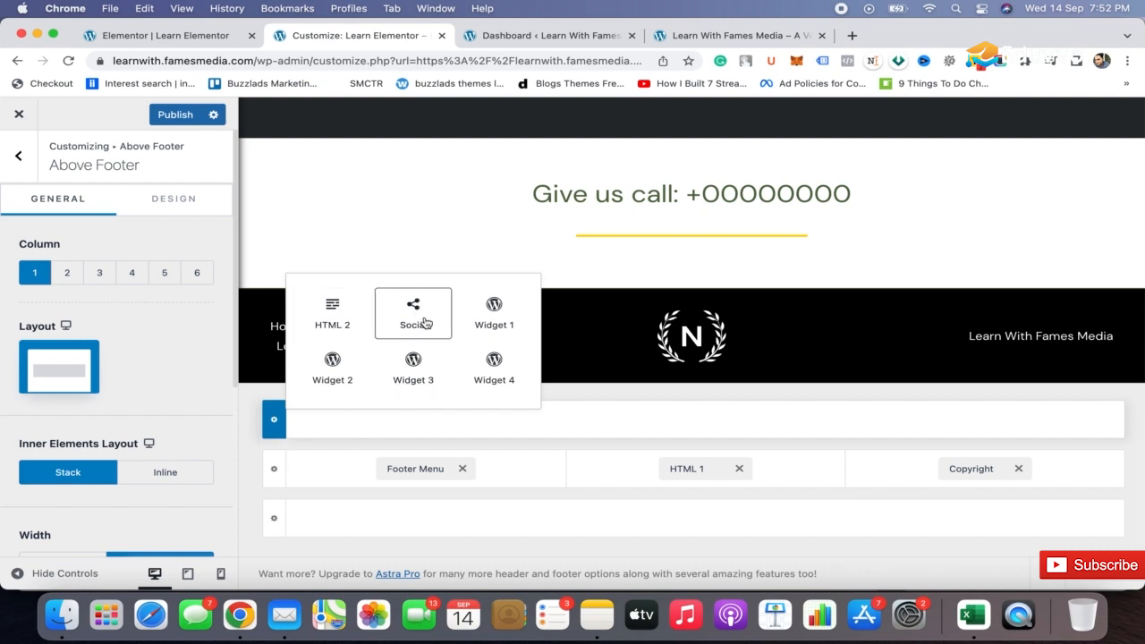
{"action": "left_click", "coordinate": [480, 315]}
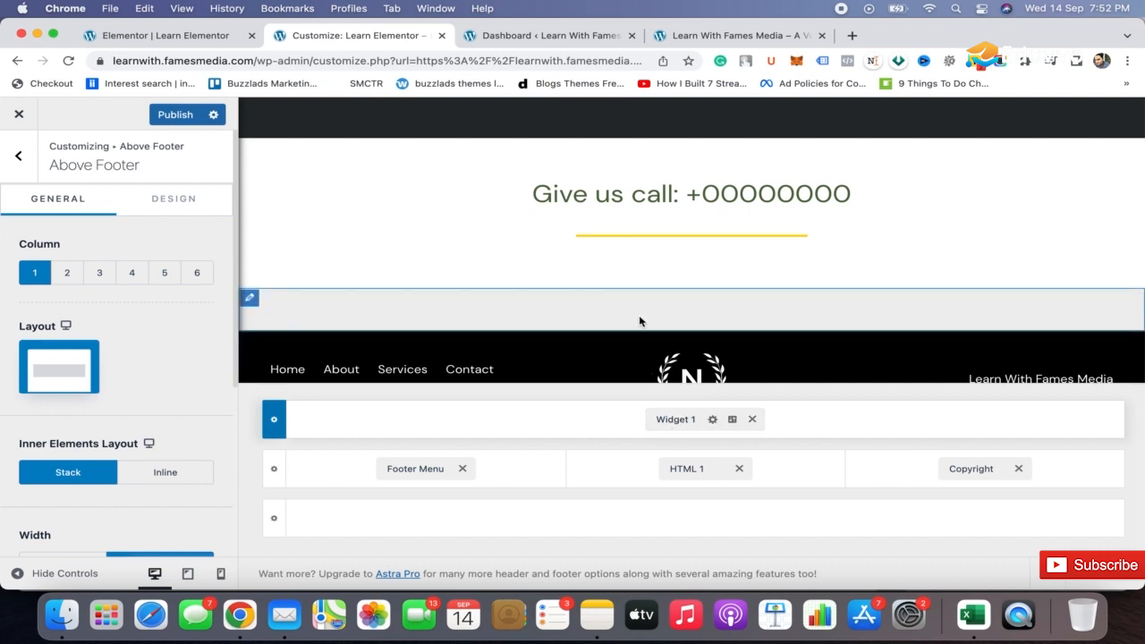
Add the paragraph "THis is how you can customize footer" to the footer's Widget 1 and align it to the center.
{"action": "left_click", "coordinate": [676, 419]}
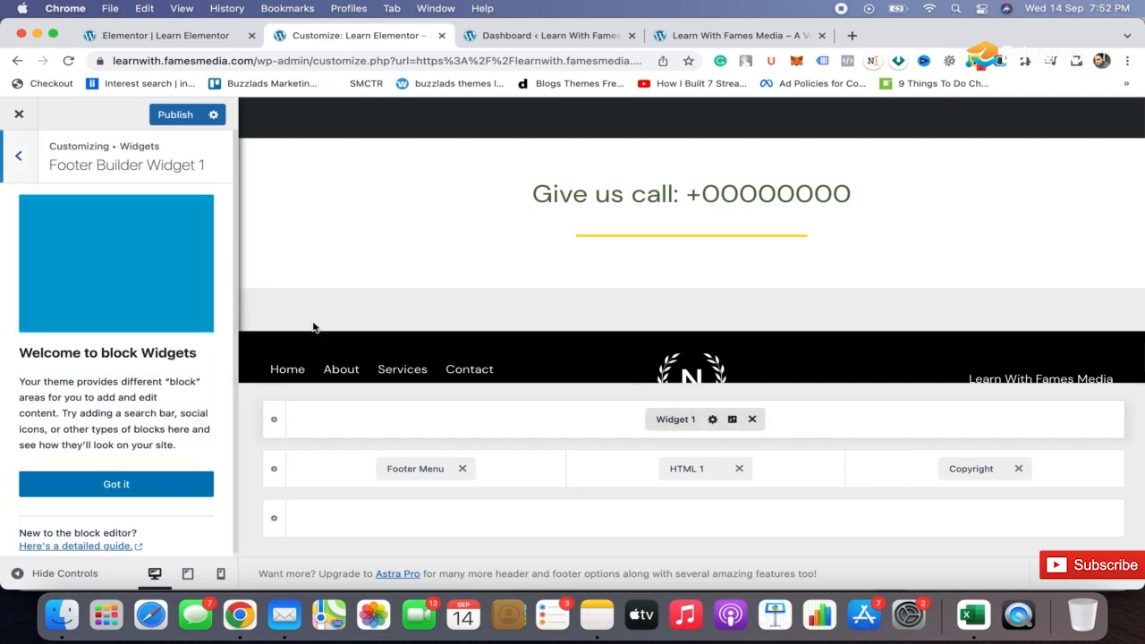
{"action": "left_click", "coordinate": [122, 488]}
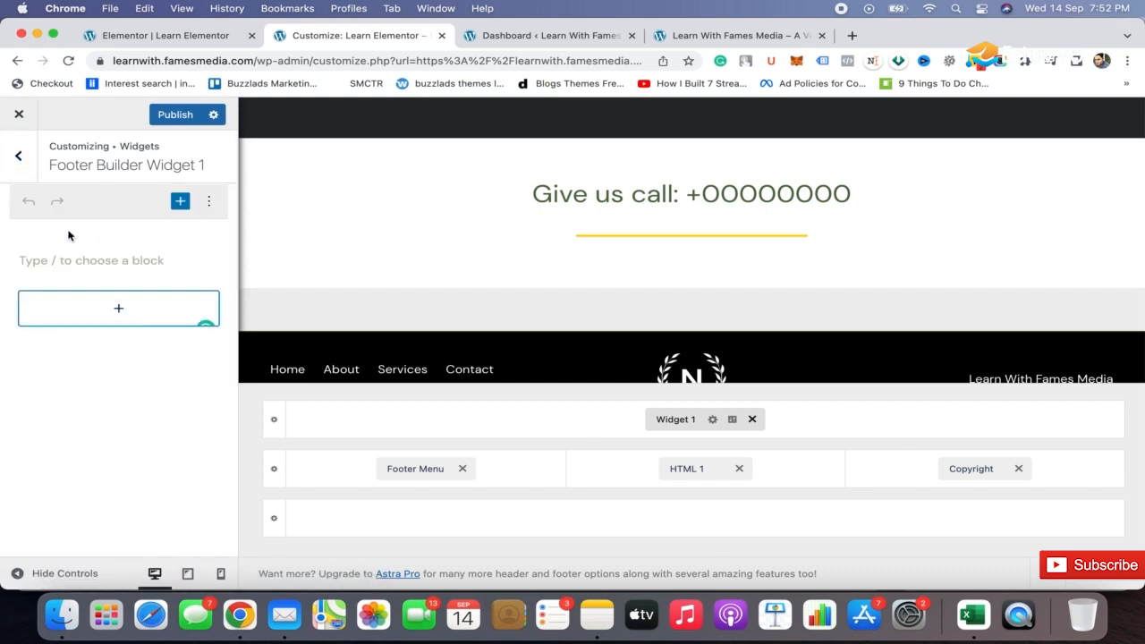
{"action": "left_click", "coordinate": [122, 261]}
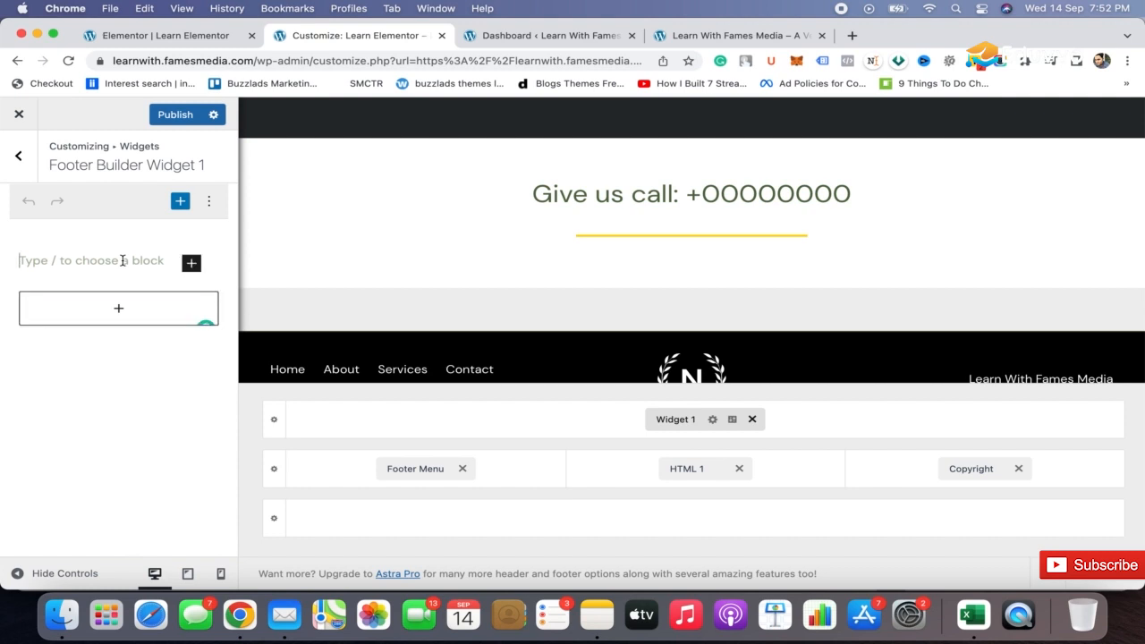
{"action": "type", "text": "THis is how you can"}
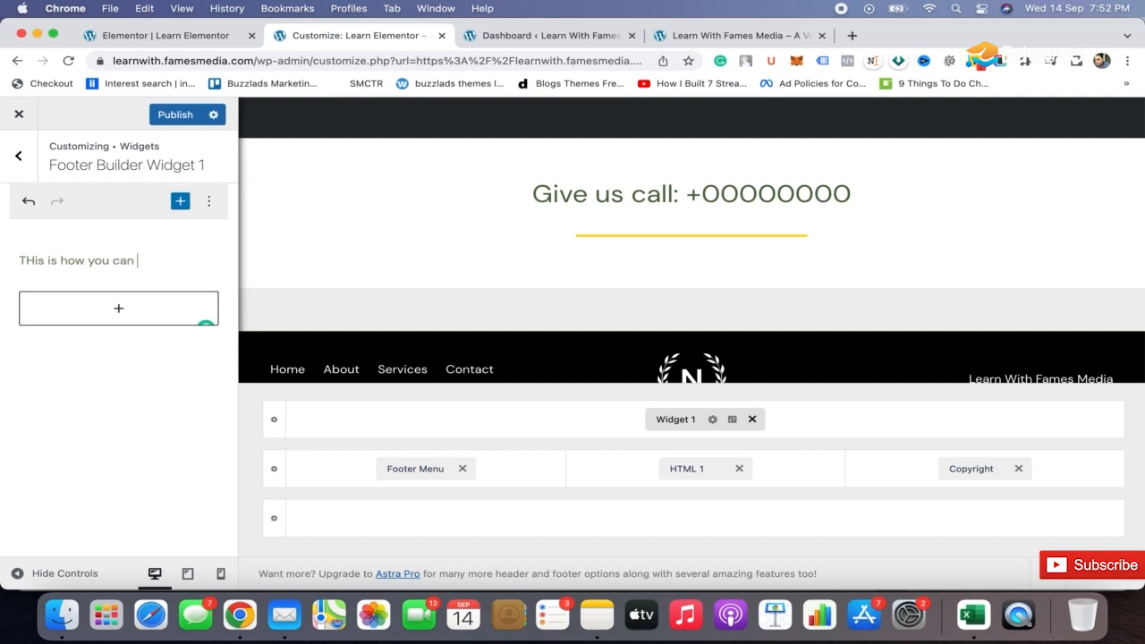
{"action": "type", "text": " customize"}
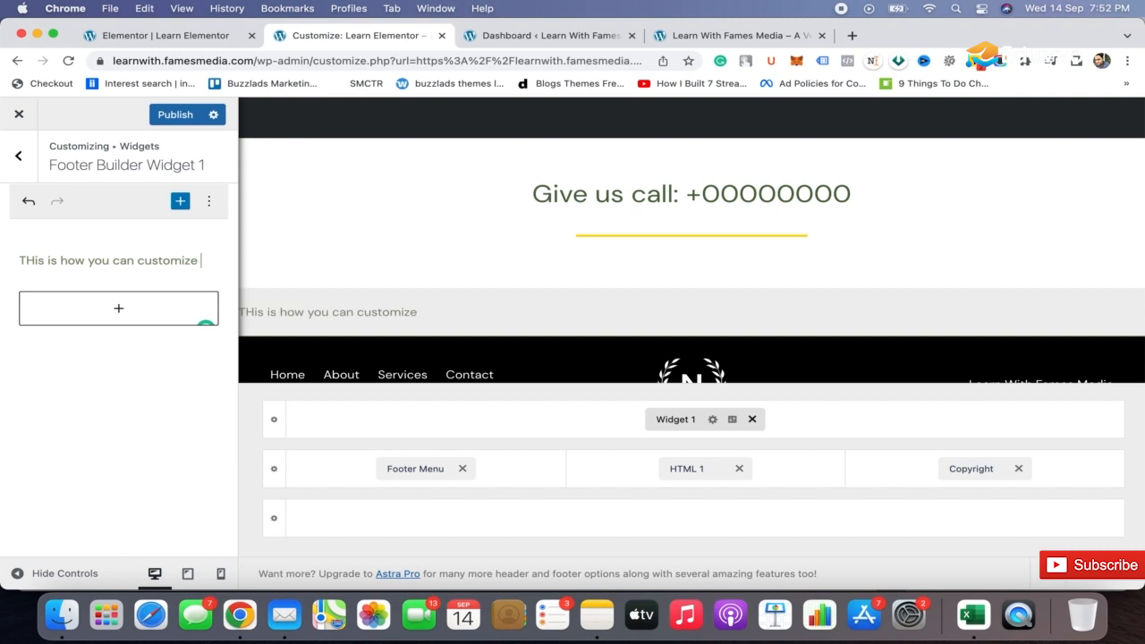
{"action": "type", "text": "footer"}
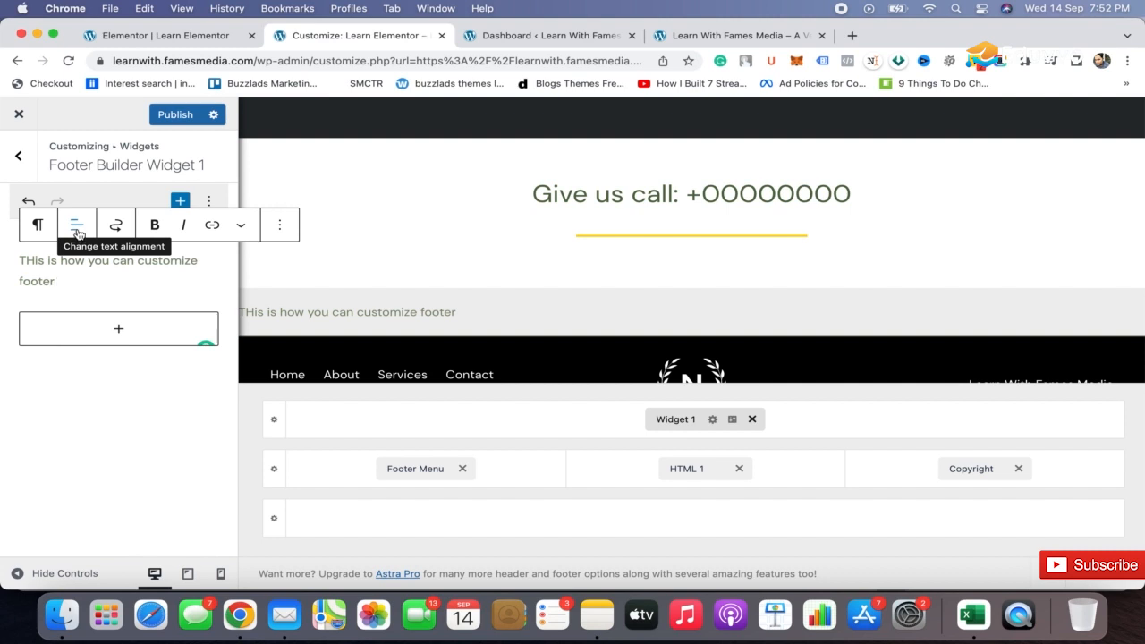
{"action": "left_click", "coordinate": [77, 229]}
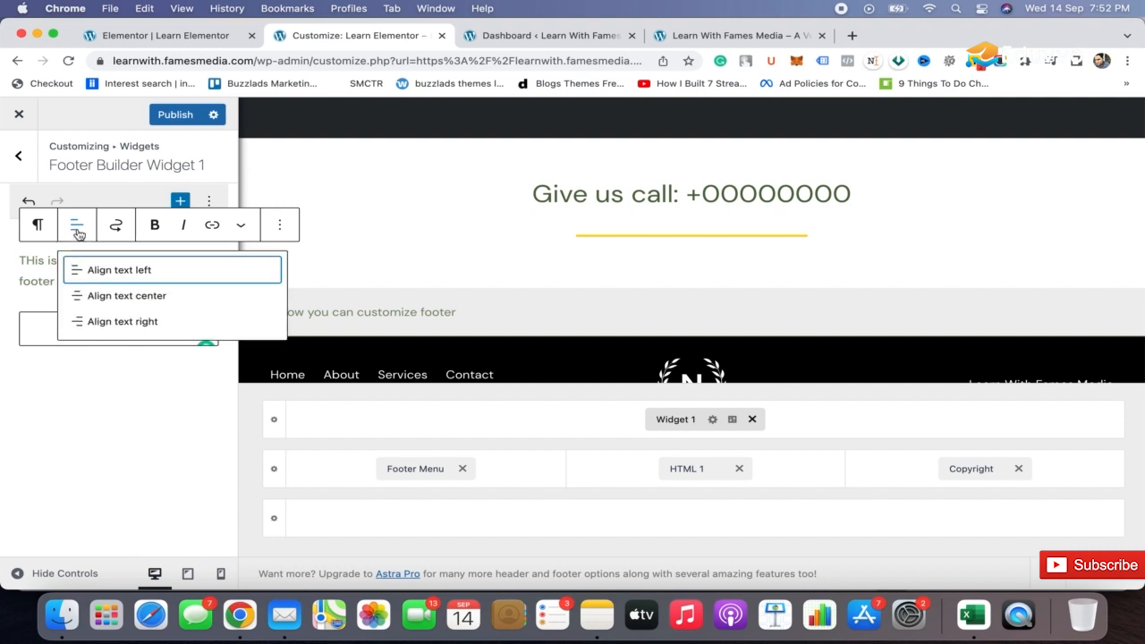
{"action": "left_click", "coordinate": [112, 298]}
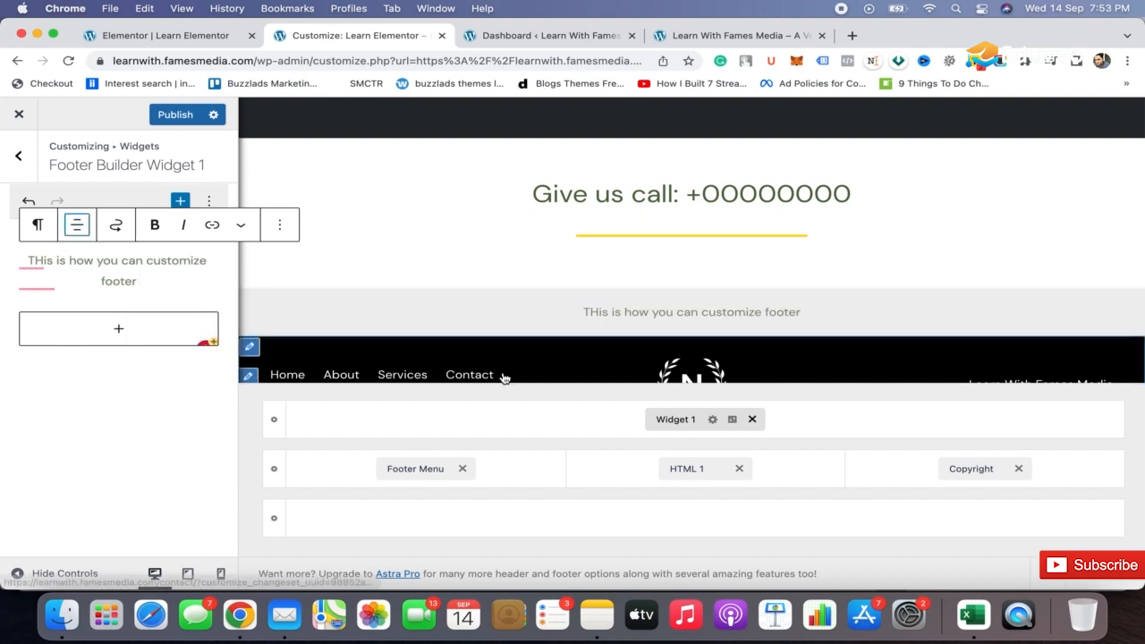
Set the above footer row's background color to black.
{"action": "left_click", "coordinate": [275, 424]}
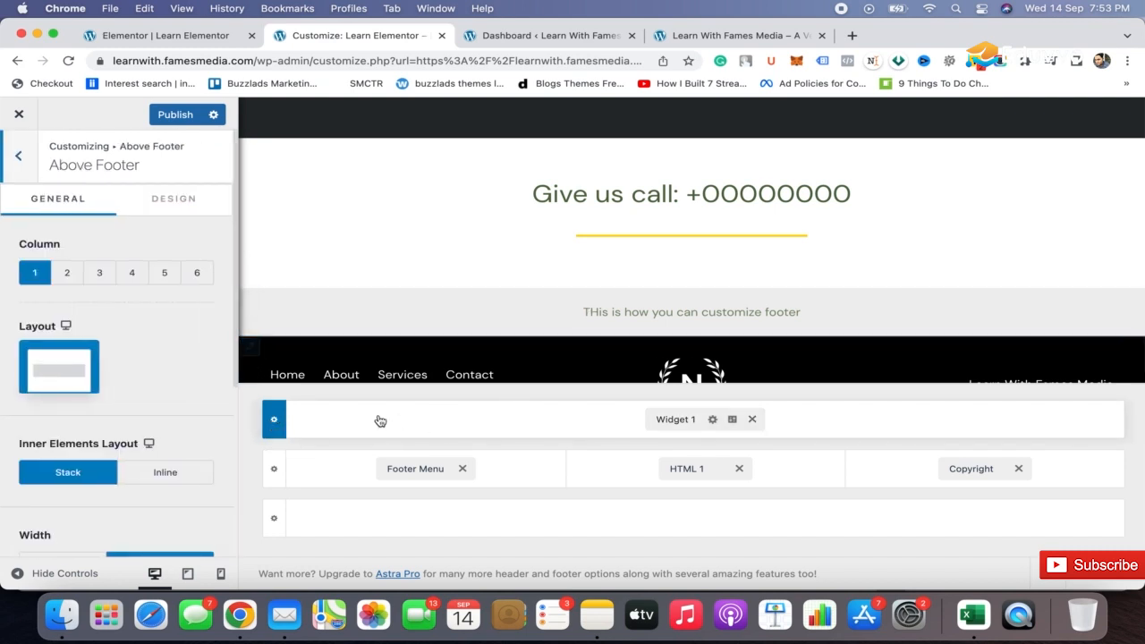
{"action": "left_click", "coordinate": [191, 207]}
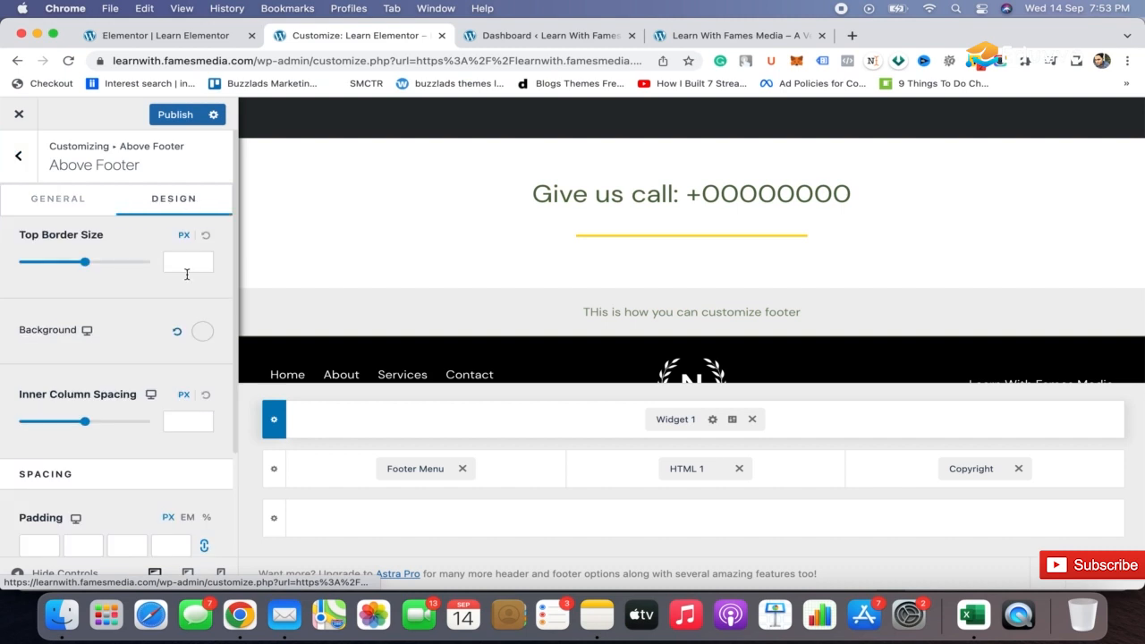
{"action": "left_click", "coordinate": [205, 342]}
{"action": "left_click_drag", "start_coordinate": [33, 438], "coordinate": [3, 606]}
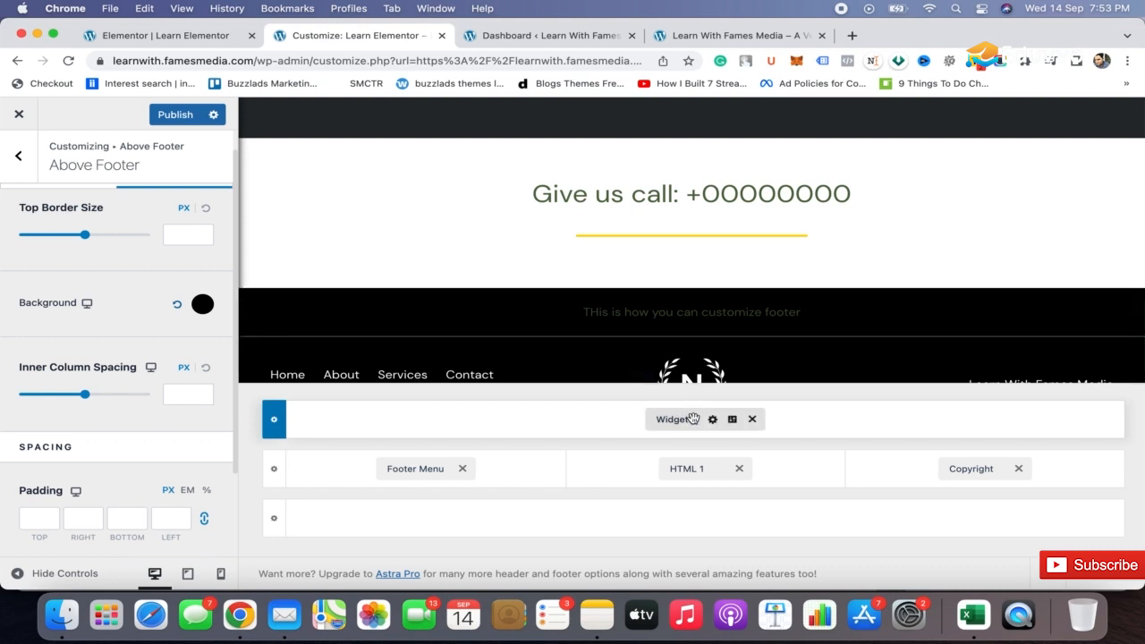
Correct the footer's Widget 1 paragraph to read "THis is how you can customize the footer".
{"action": "left_click", "coordinate": [693, 419]}
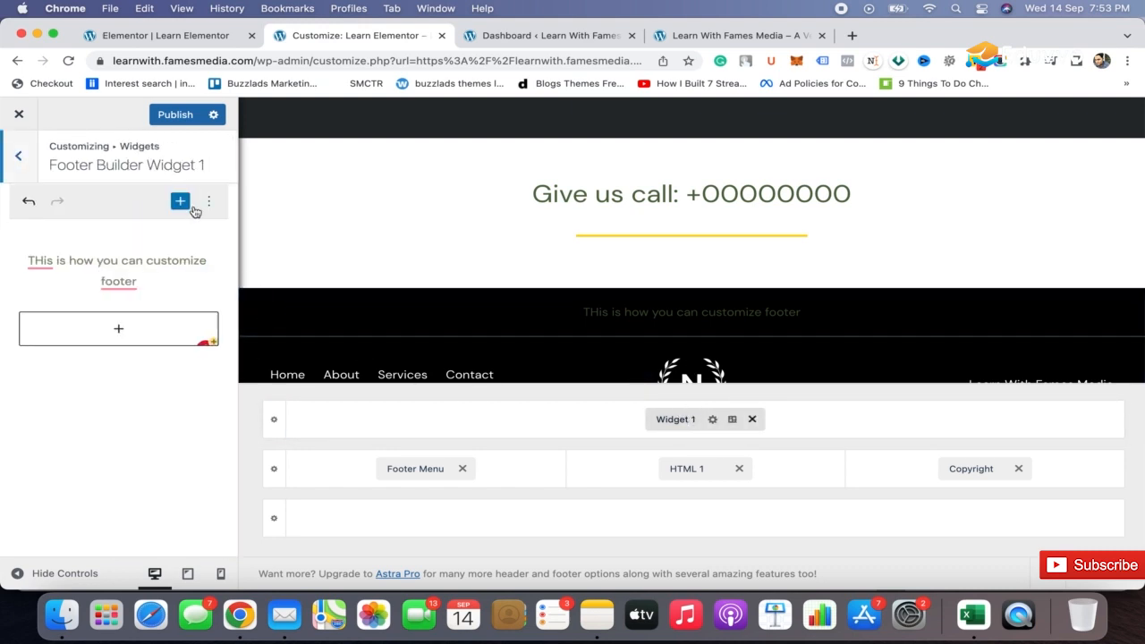
{"action": "left_click", "coordinate": [117, 270]}
{"action": "key", "text": "super+a"}
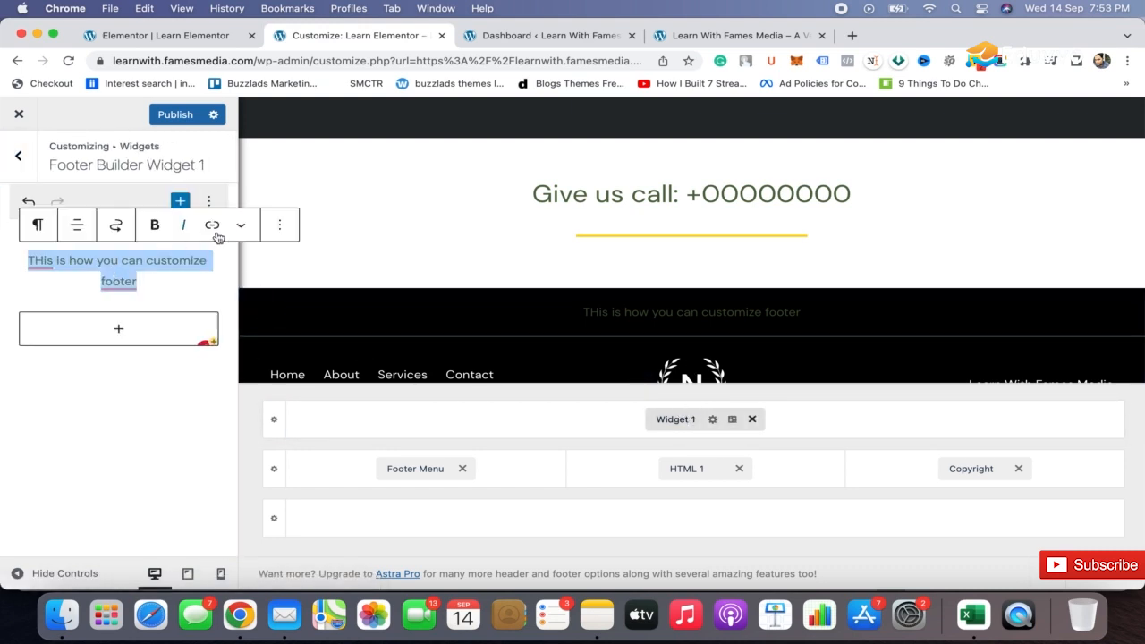
{"action": "left_click", "coordinate": [285, 224]}
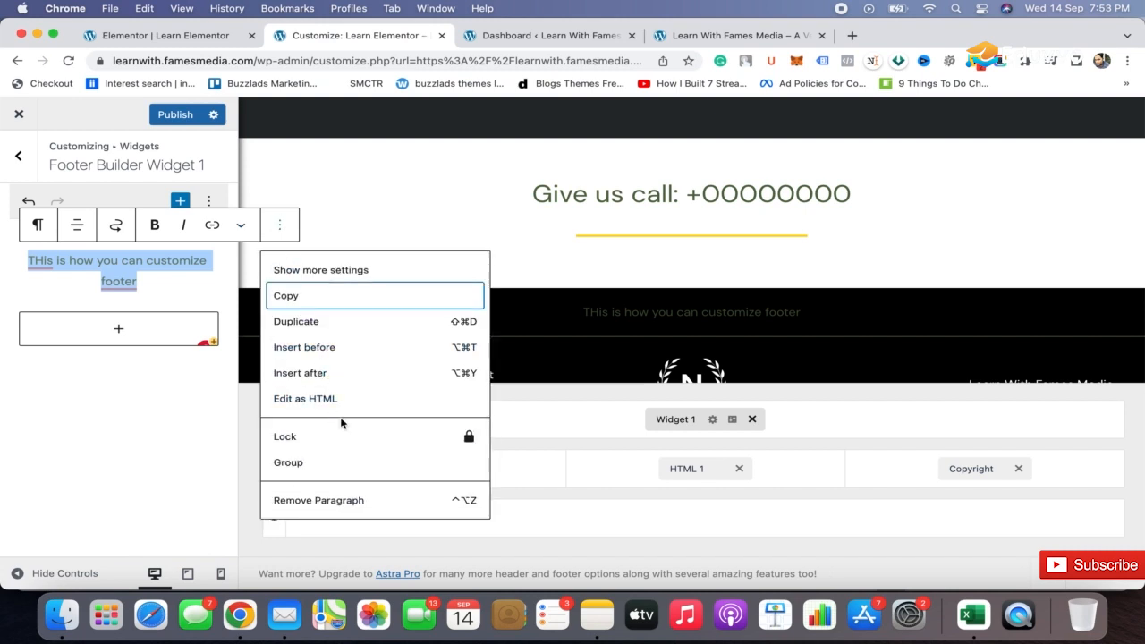
{"action": "left_click", "coordinate": [240, 231]}
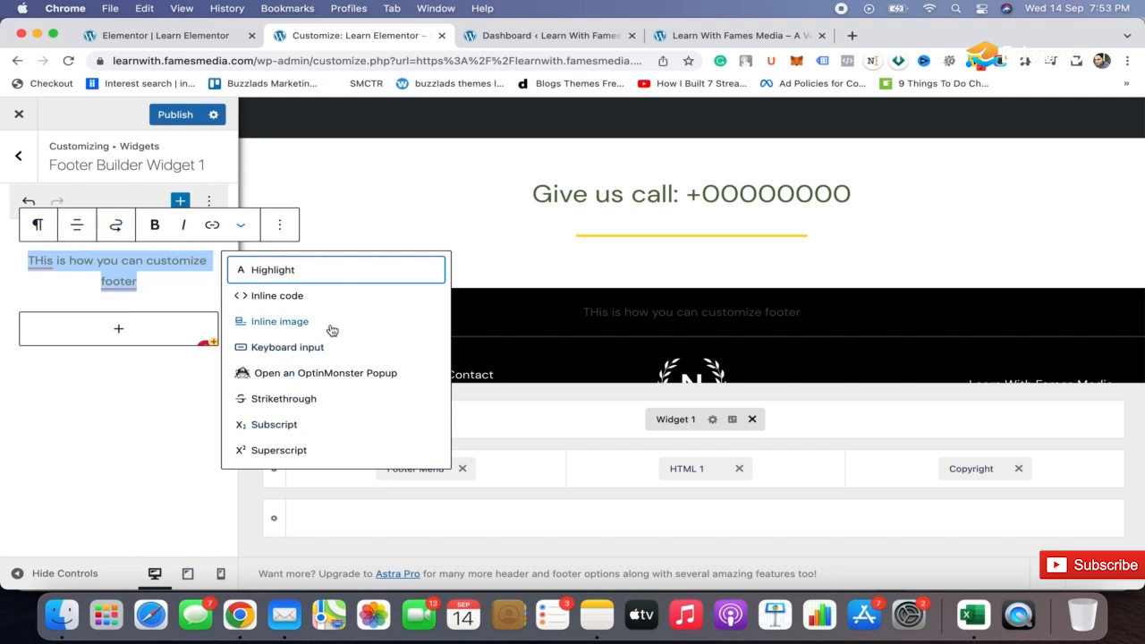
{"action": "left_click", "coordinate": [134, 283]}
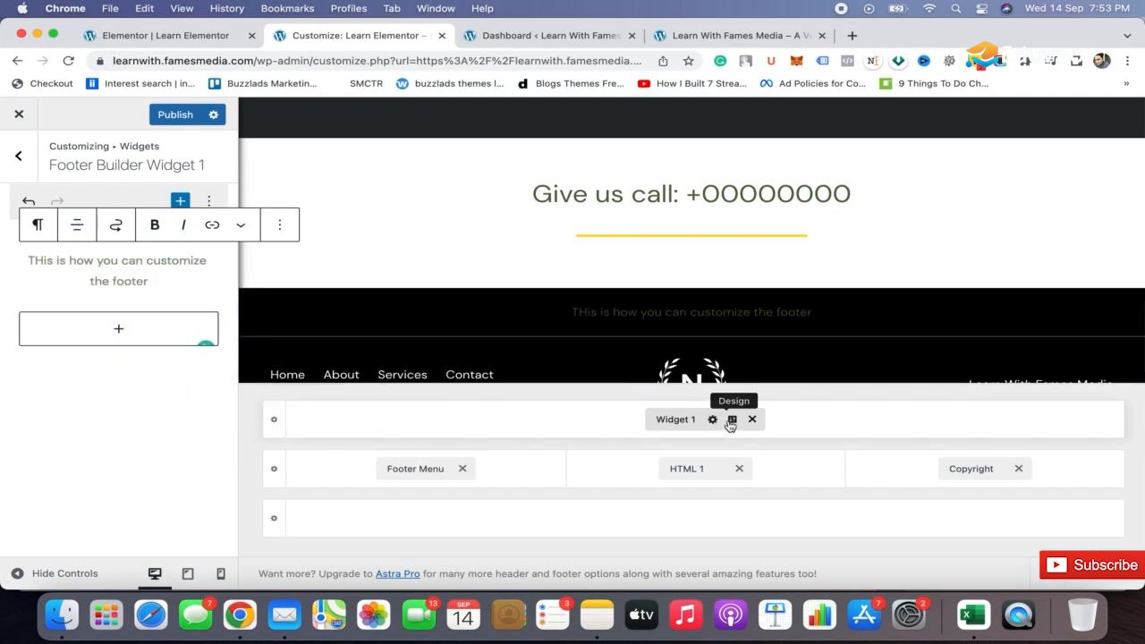
Set the text color of the whole Widget 1 paragraph to white in its block settings.
{"action": "left_click", "coordinate": [732, 419]}
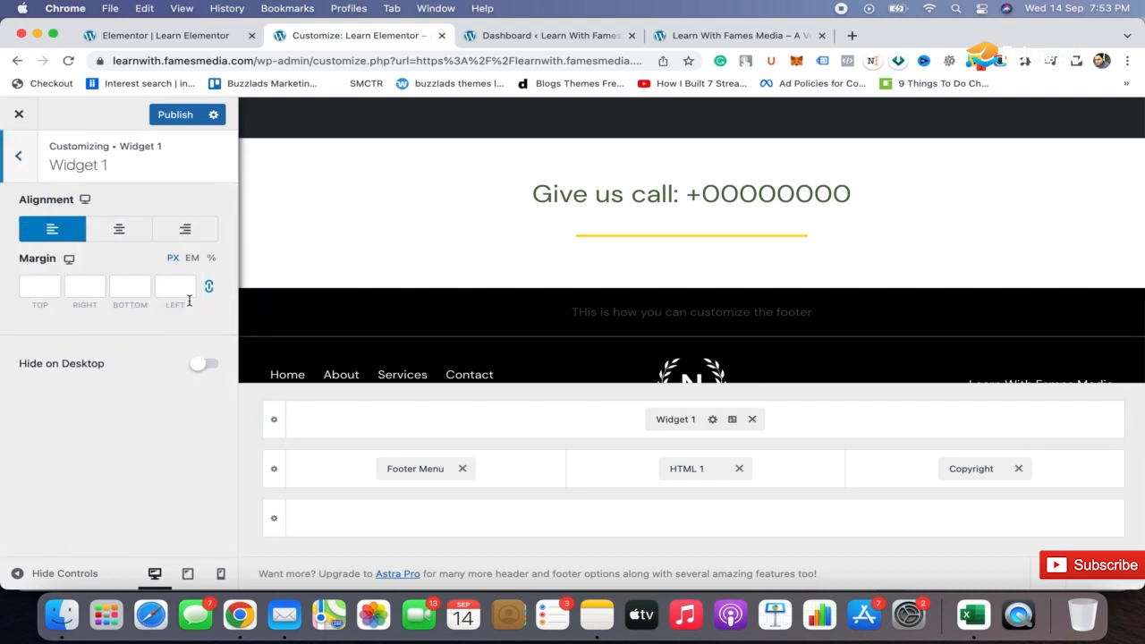
{"action": "left_click", "coordinate": [712, 420]}
{"action": "left_click", "coordinate": [134, 271]}
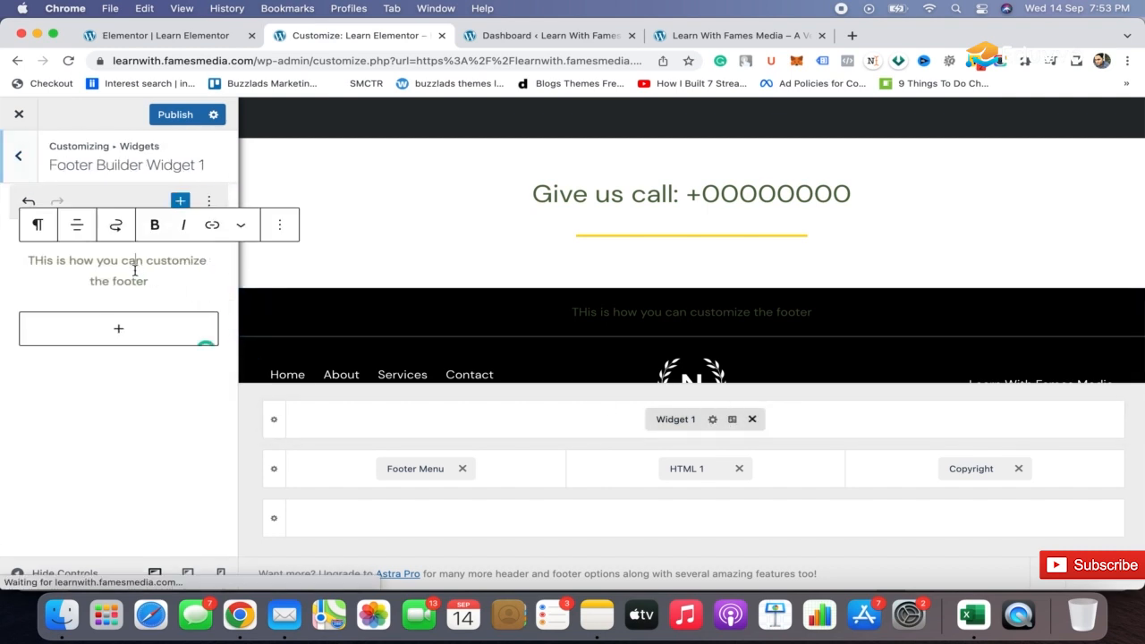
{"action": "triple_click", "coordinate": [134, 270]}
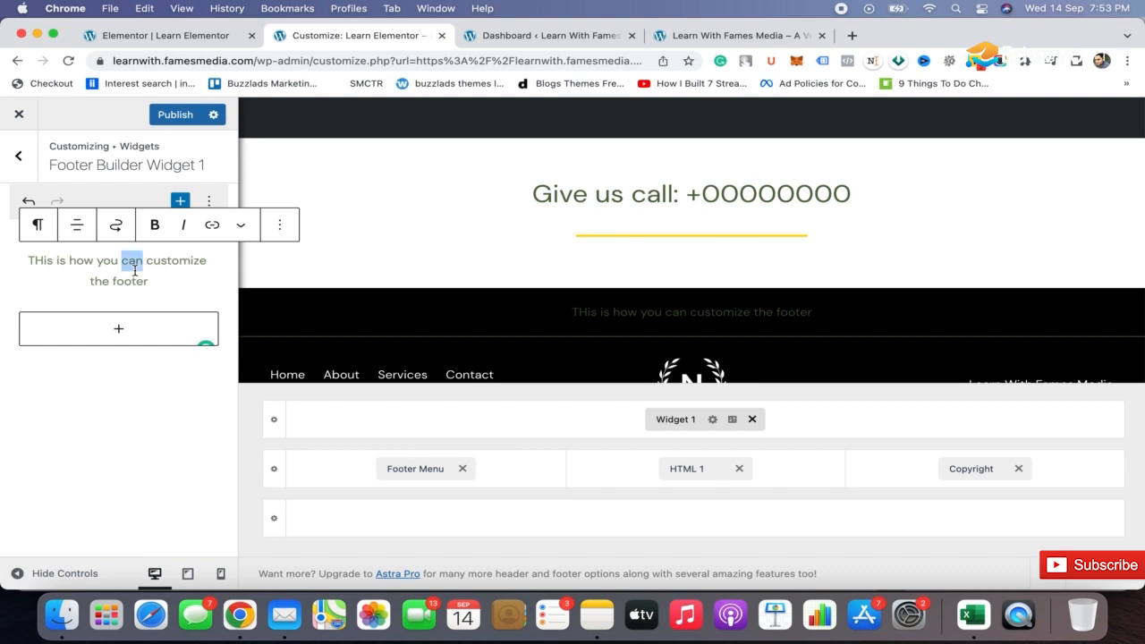
{"action": "left_click", "coordinate": [279, 224]}
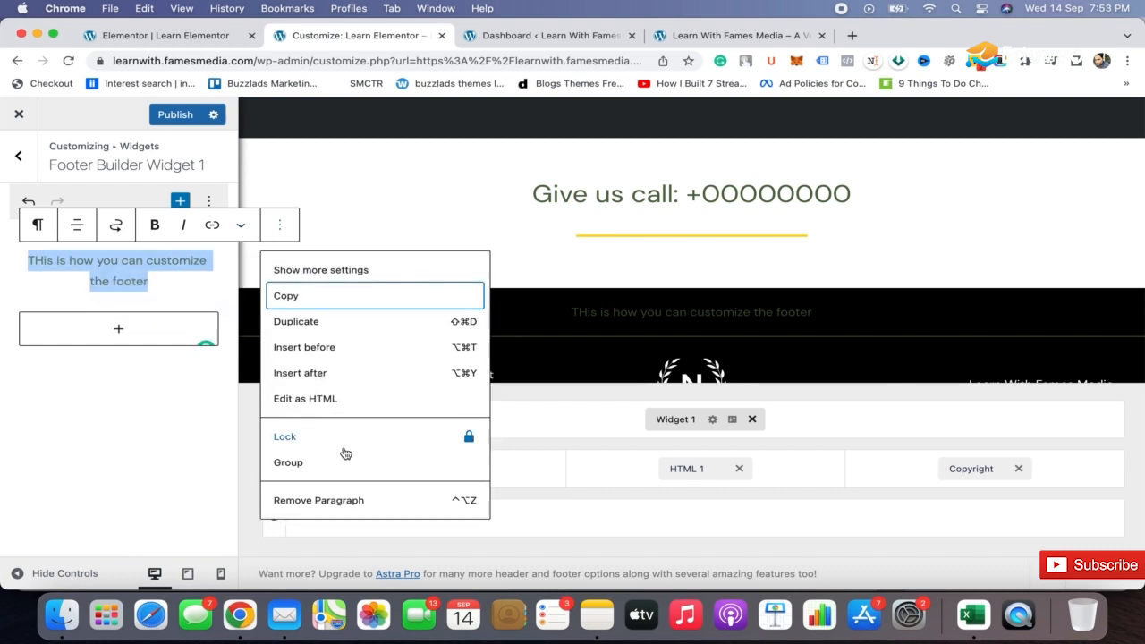
{"action": "left_click", "coordinate": [361, 272]}
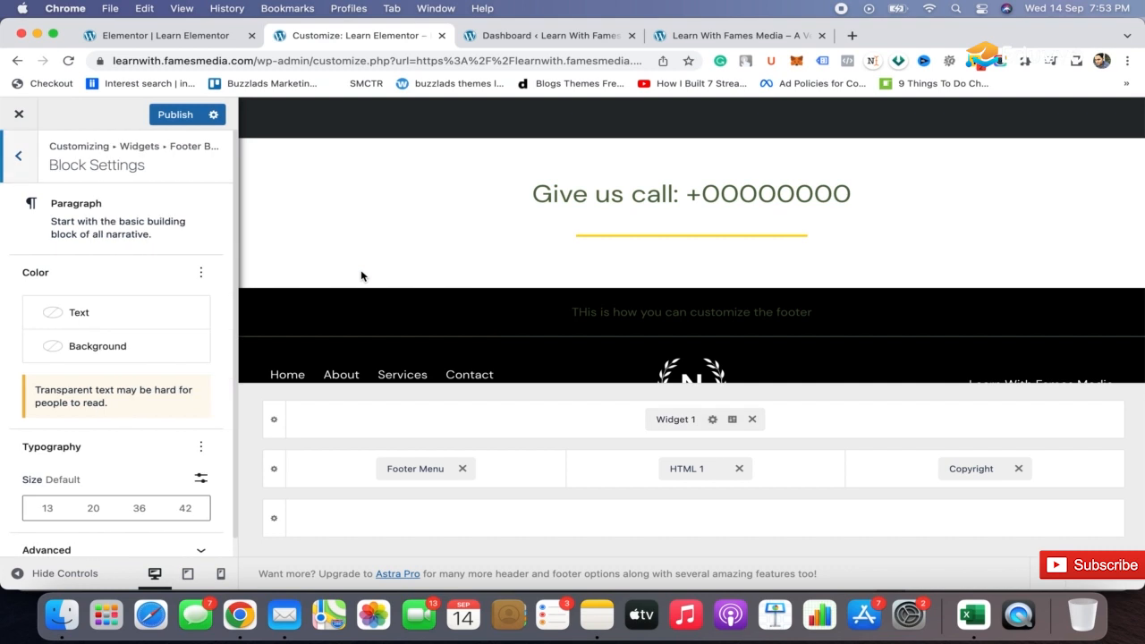
{"action": "left_click", "coordinate": [112, 318]}
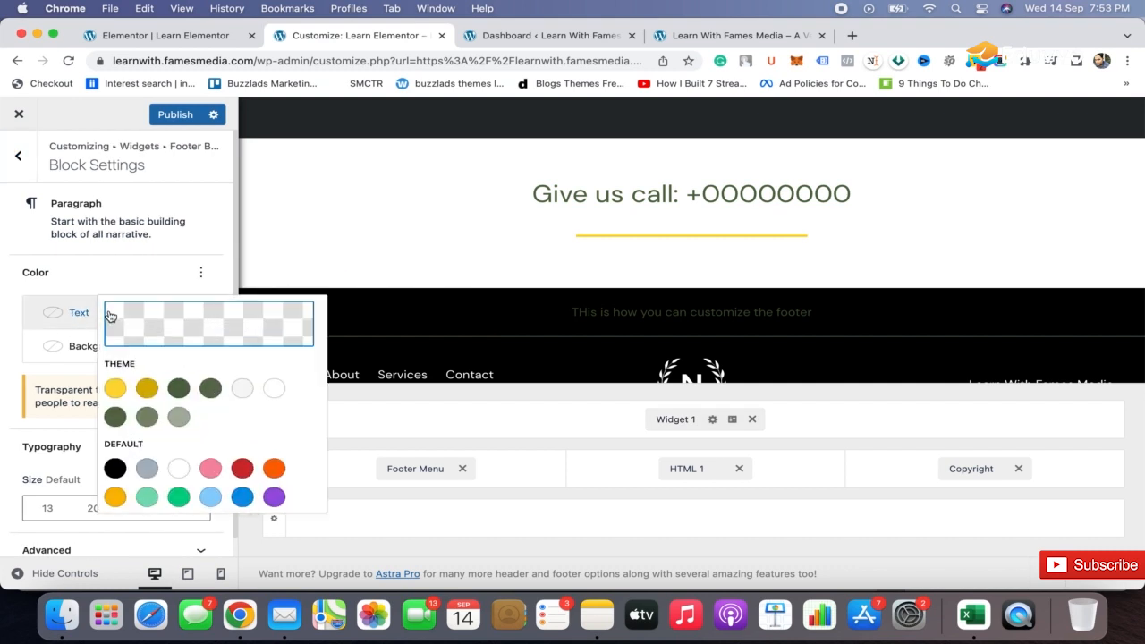
{"action": "left_click", "coordinate": [281, 390]}
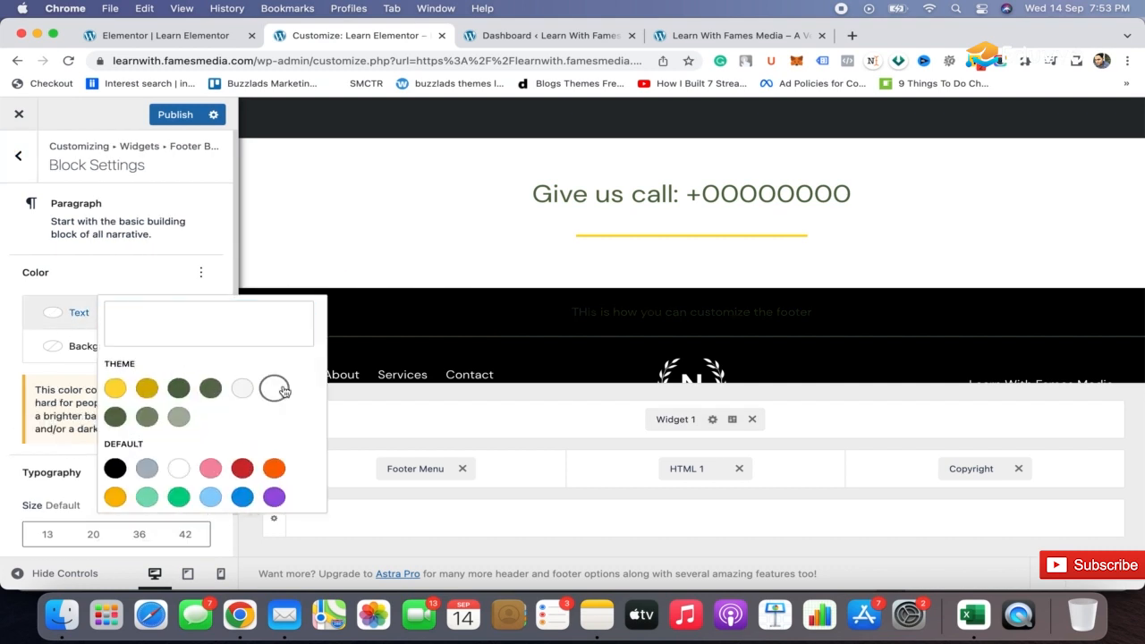
{"action": "left_click", "coordinate": [137, 274]}
Set the above footer row to two columns.
{"action": "scroll", "coordinate": [653, 271], "scroll_direction": "down", "scroll_amount": 1}
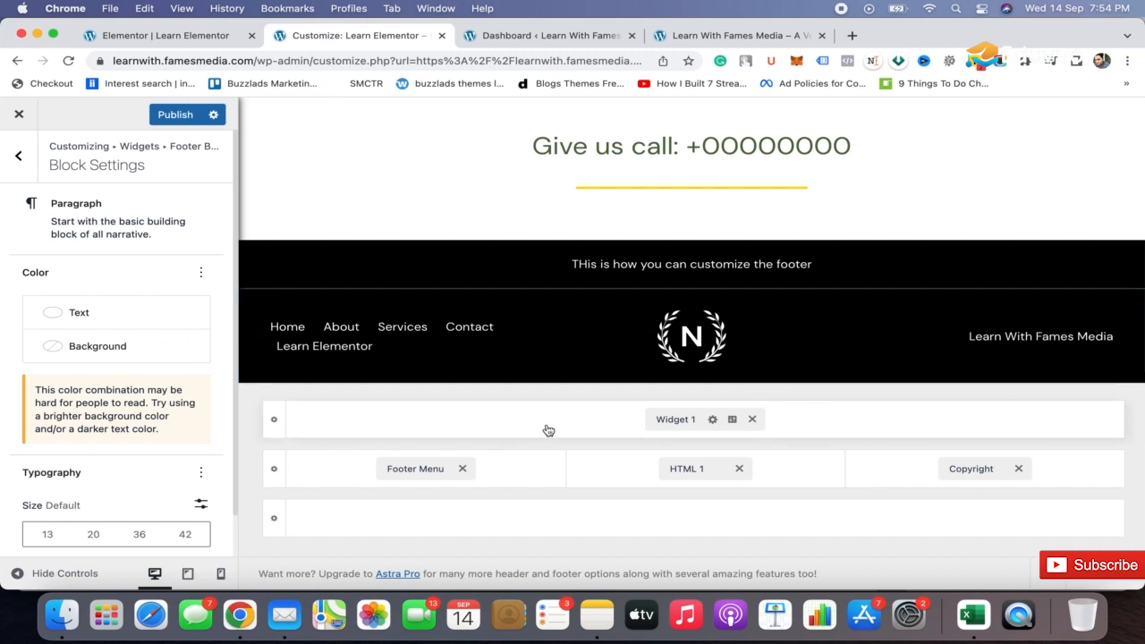
{"action": "left_click", "coordinate": [274, 420]}
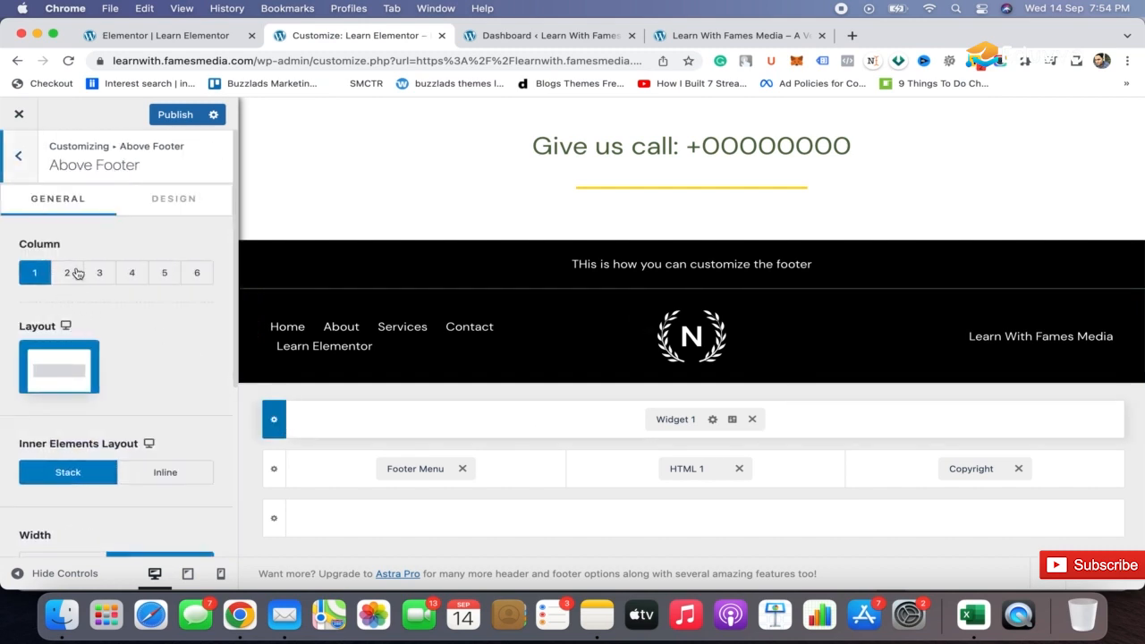
{"action": "left_click", "coordinate": [67, 274]}
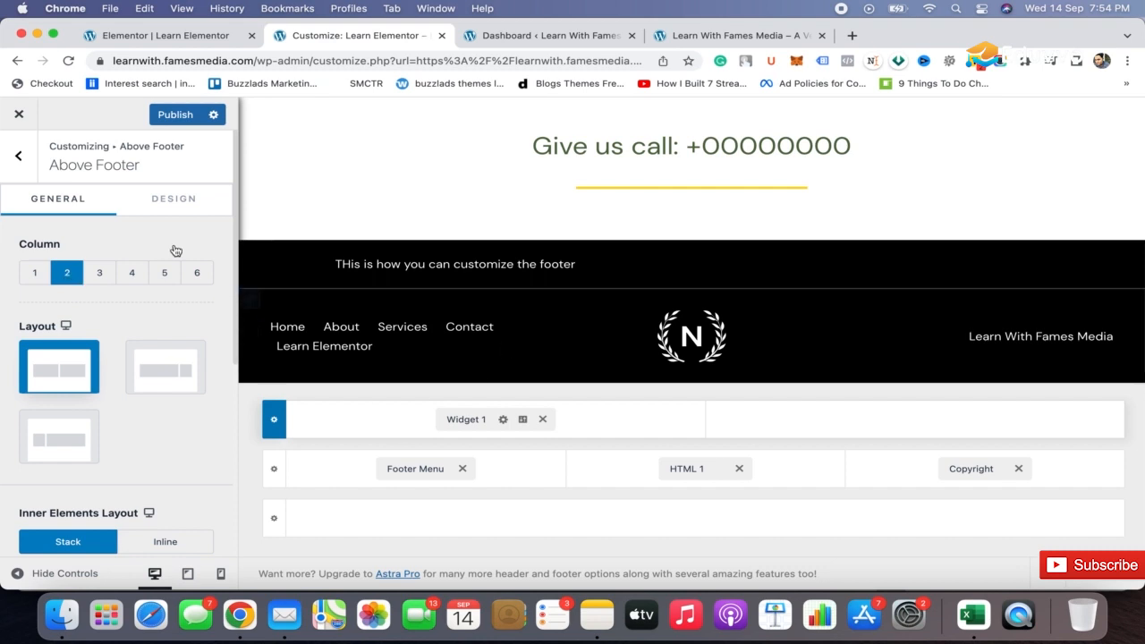
Add the Social element beside the Footer Menu in the middle footer row and set its icon color to white.
{"action": "left_click", "coordinate": [524, 472]}
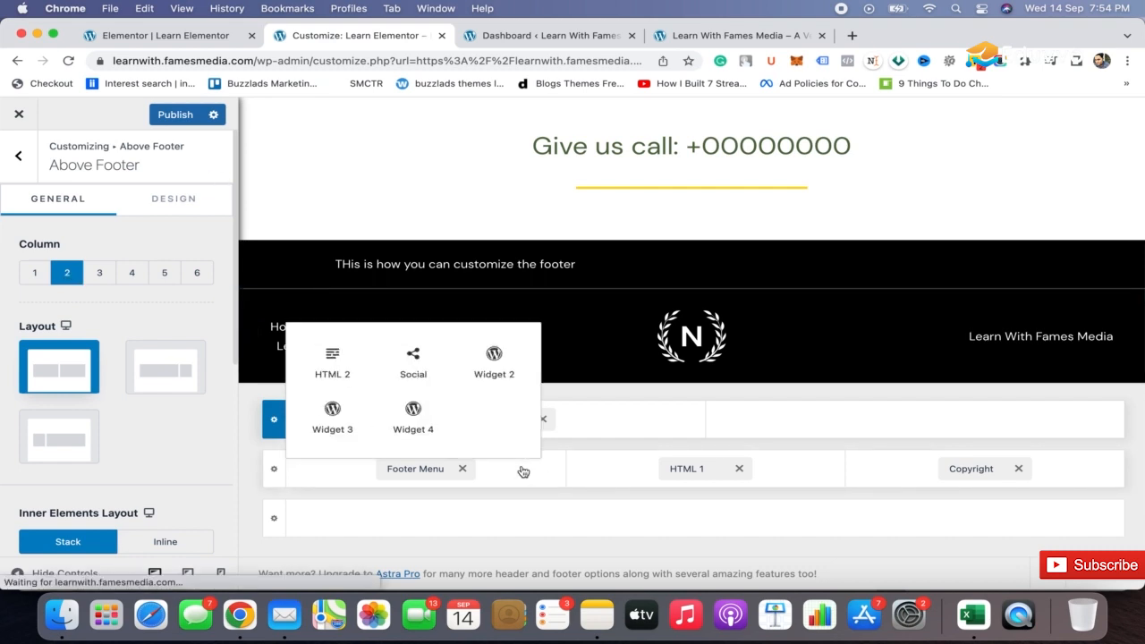
{"action": "left_click", "coordinate": [412, 360]}
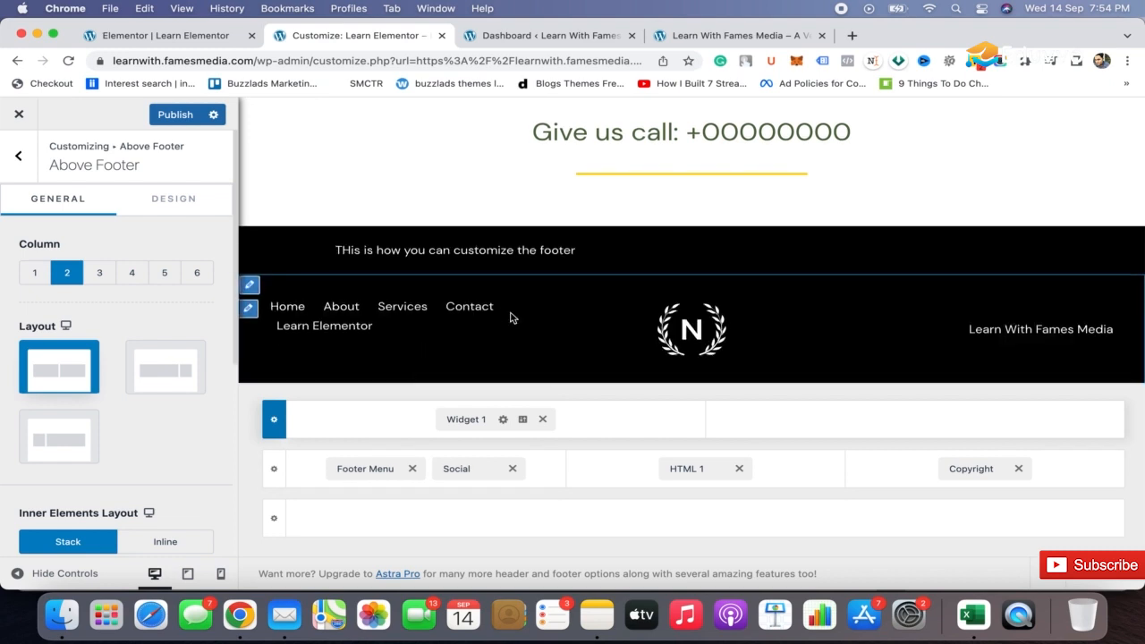
{"action": "left_click", "coordinate": [472, 468]}
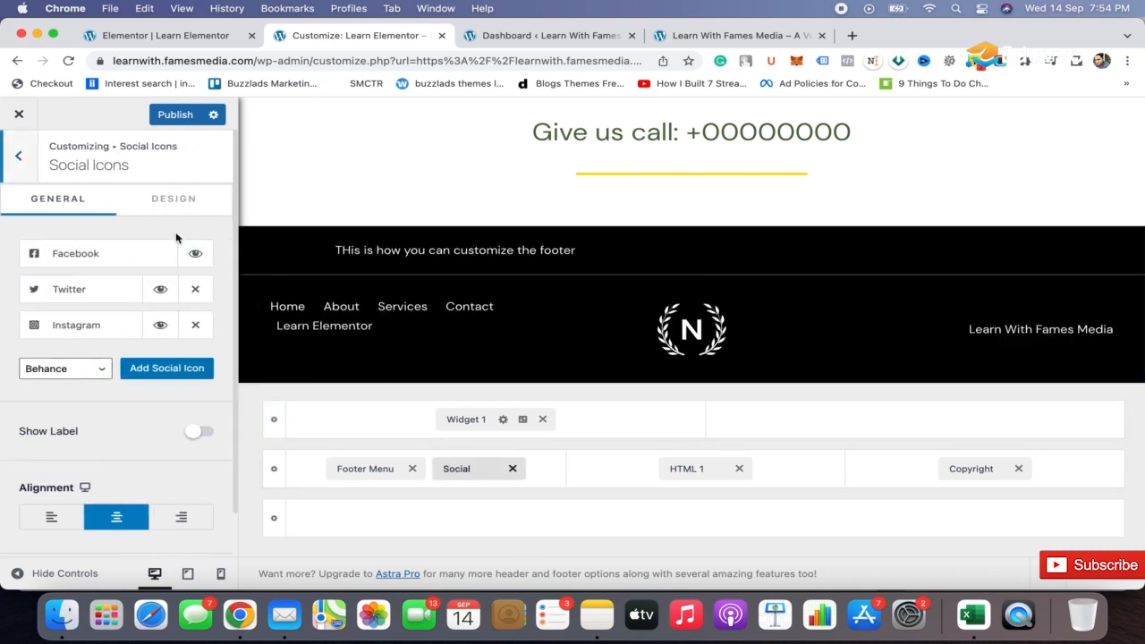
{"action": "left_click", "coordinate": [158, 208]}
{"action": "left_click", "coordinate": [175, 330]}
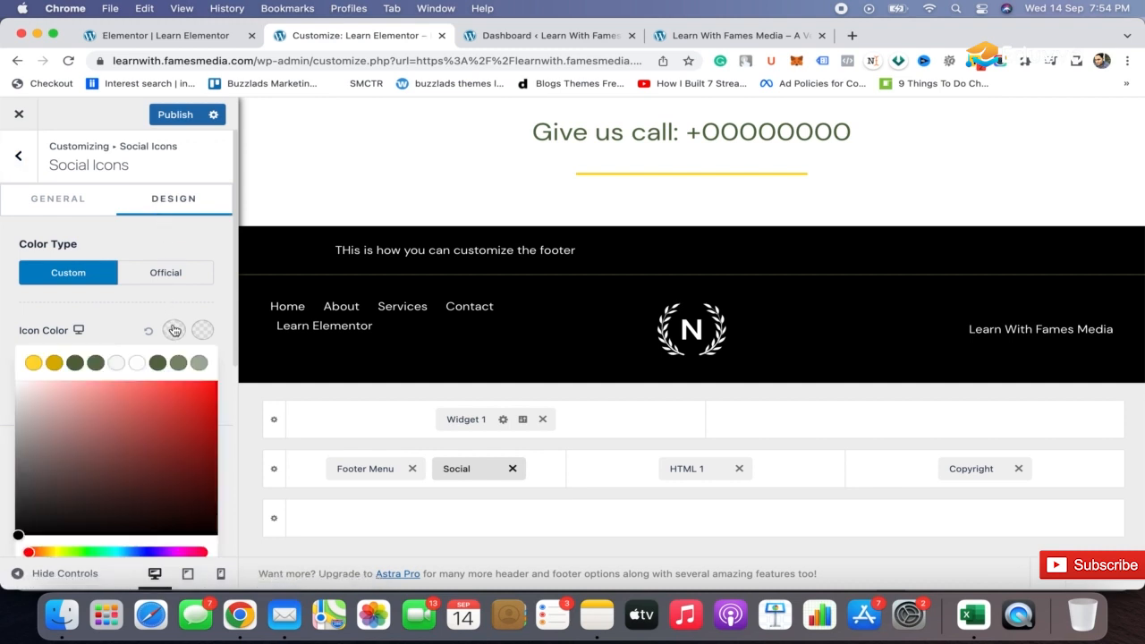
{"action": "left_click", "coordinate": [54, 392]}
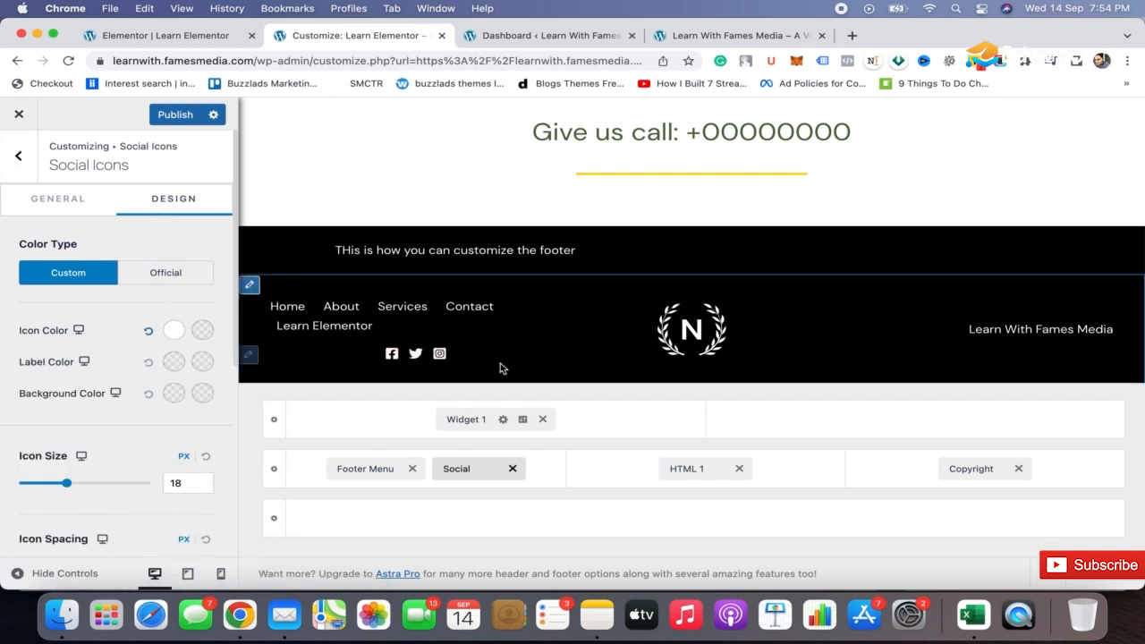
Align the footer's social icons to the left.
{"action": "scroll", "coordinate": [145, 352], "scroll_direction": "down", "scroll_amount": 8}
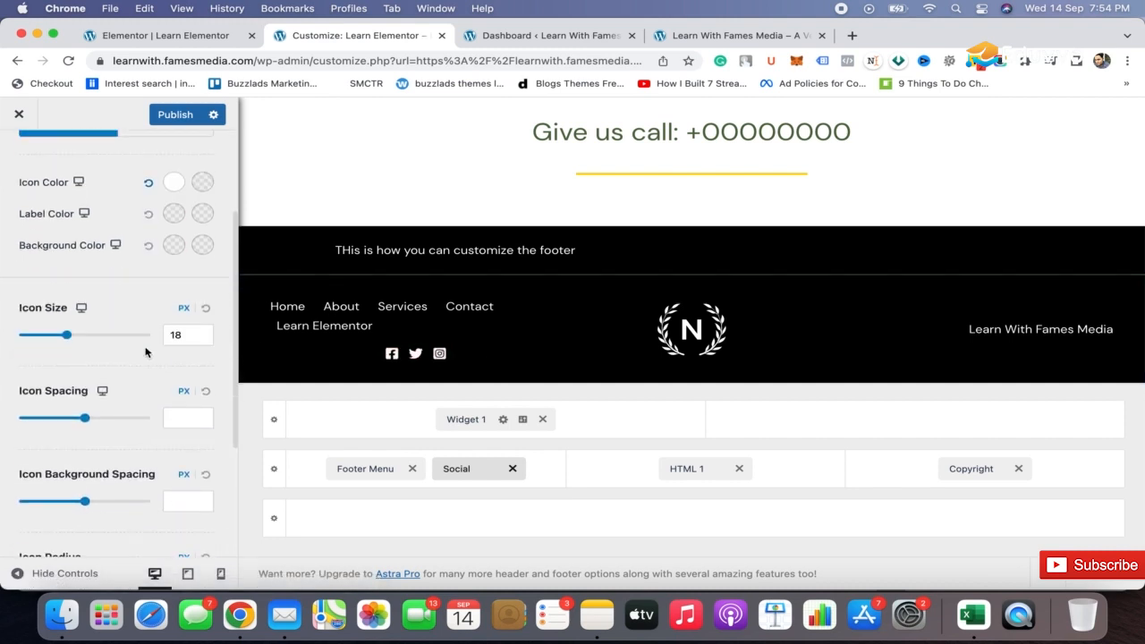
{"action": "scroll", "coordinate": [146, 353], "scroll_direction": "up", "scroll_amount": 8}
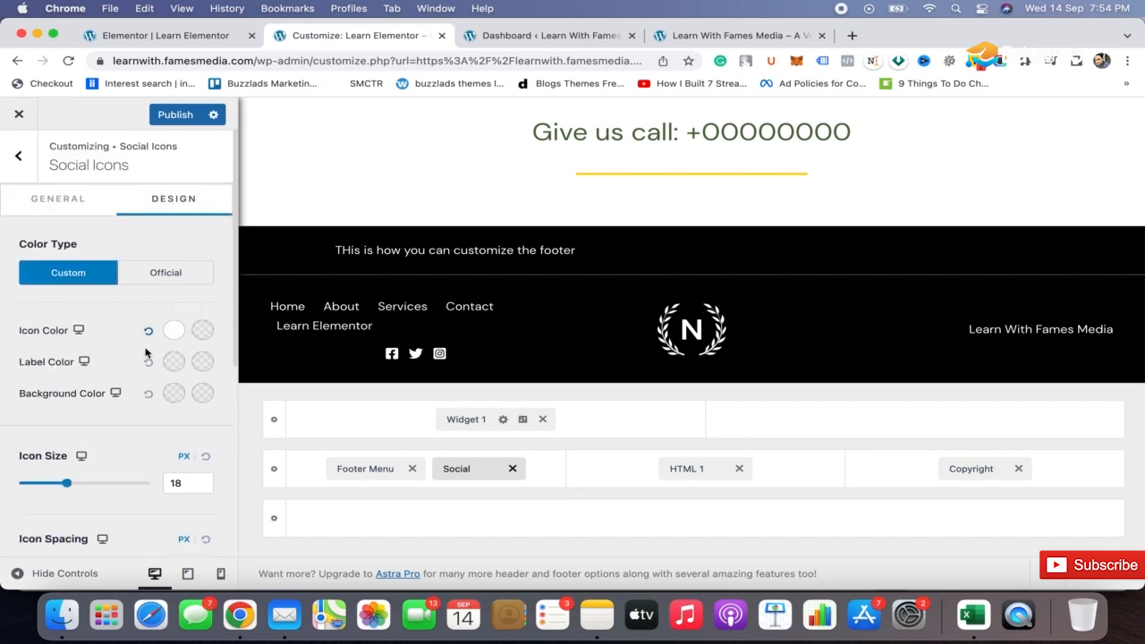
{"action": "left_click", "coordinate": [73, 196]}
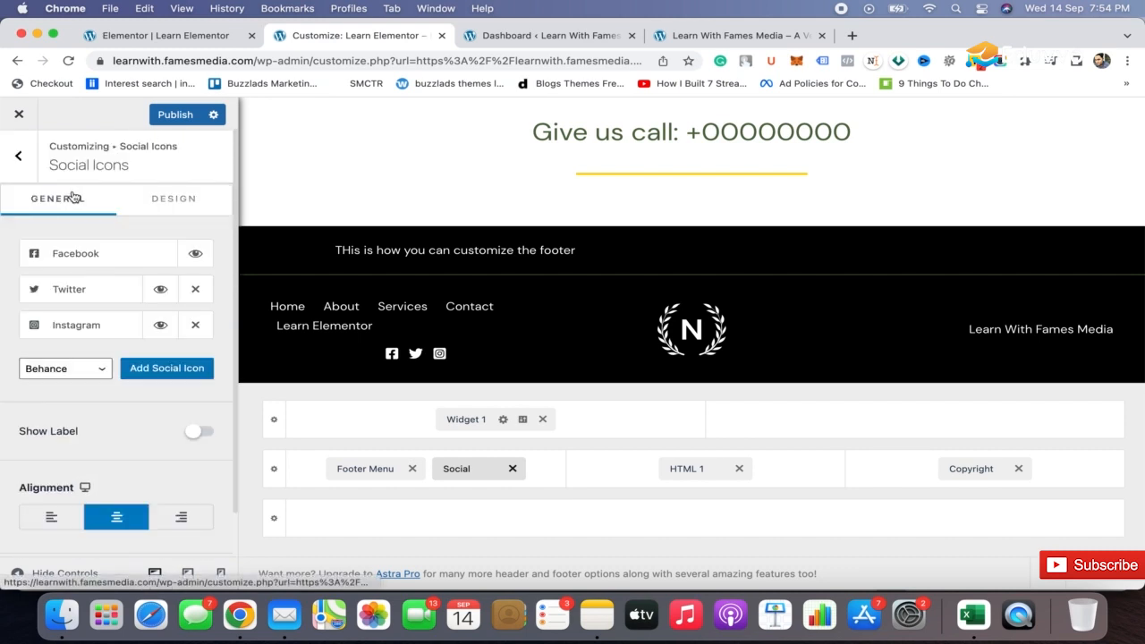
{"action": "left_click", "coordinate": [51, 519]}
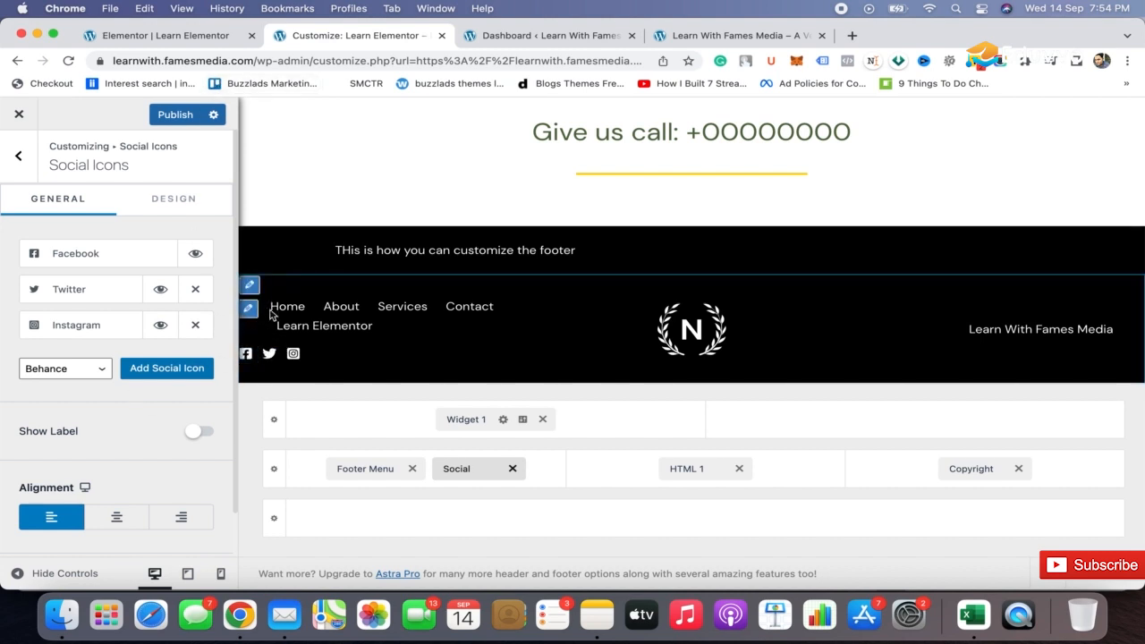
Unlink the social icons' margin values and set only the left margin to 40 px.
{"action": "left_click", "coordinate": [180, 199]}
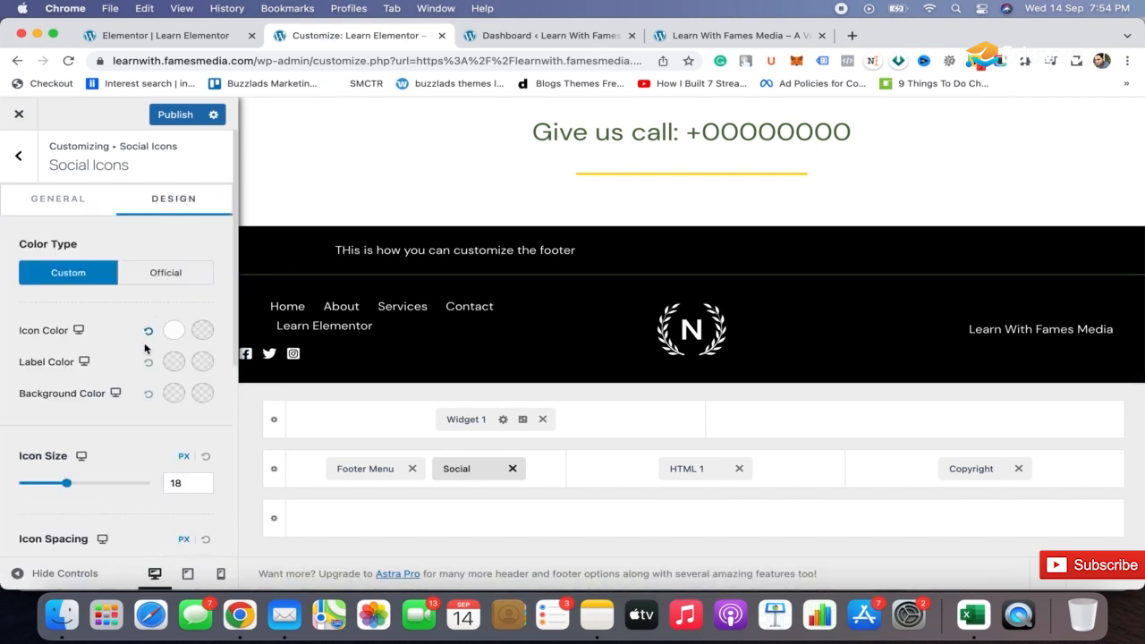
{"action": "scroll", "coordinate": [153, 329], "scroll_direction": "down", "scroll_amount": 8}
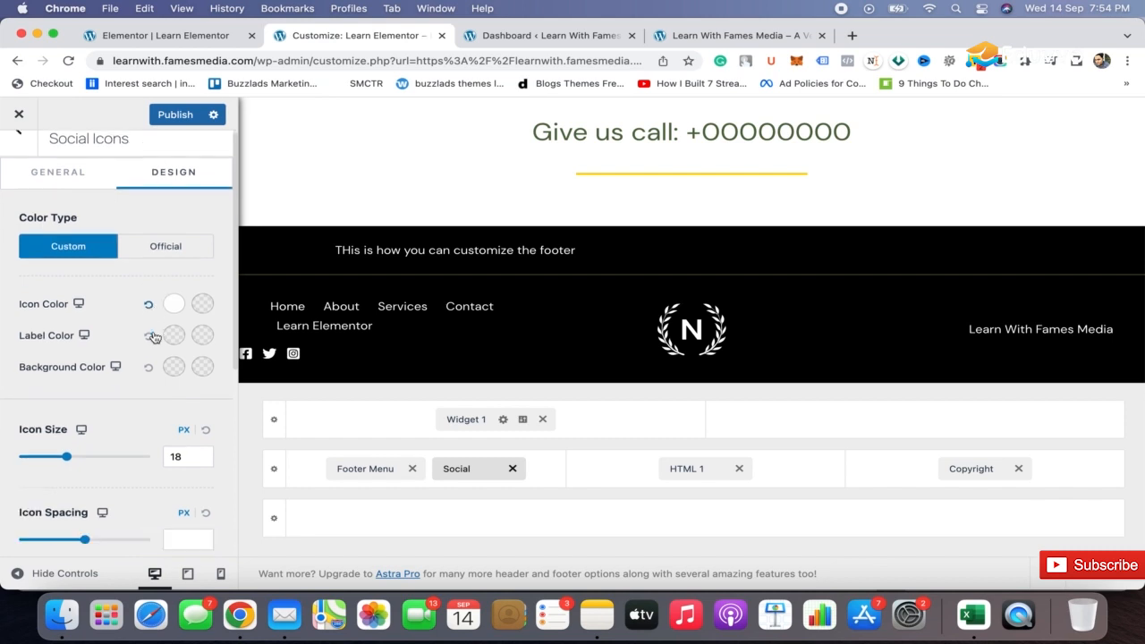
{"action": "left_click", "coordinate": [31, 511]}
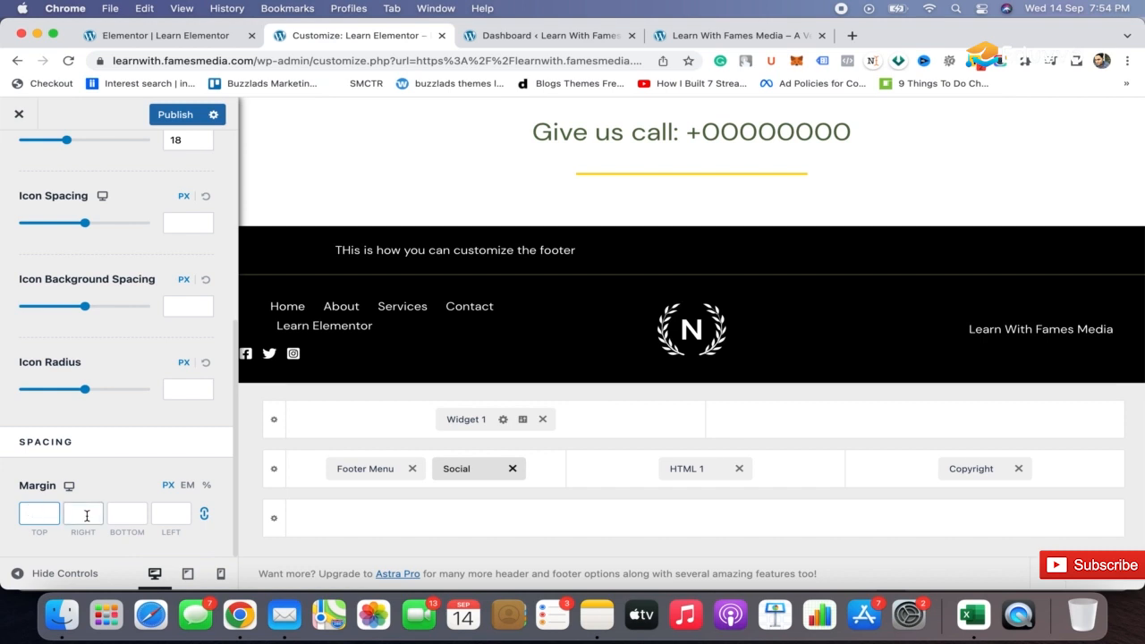
{"action": "left_click", "coordinate": [172, 514]}
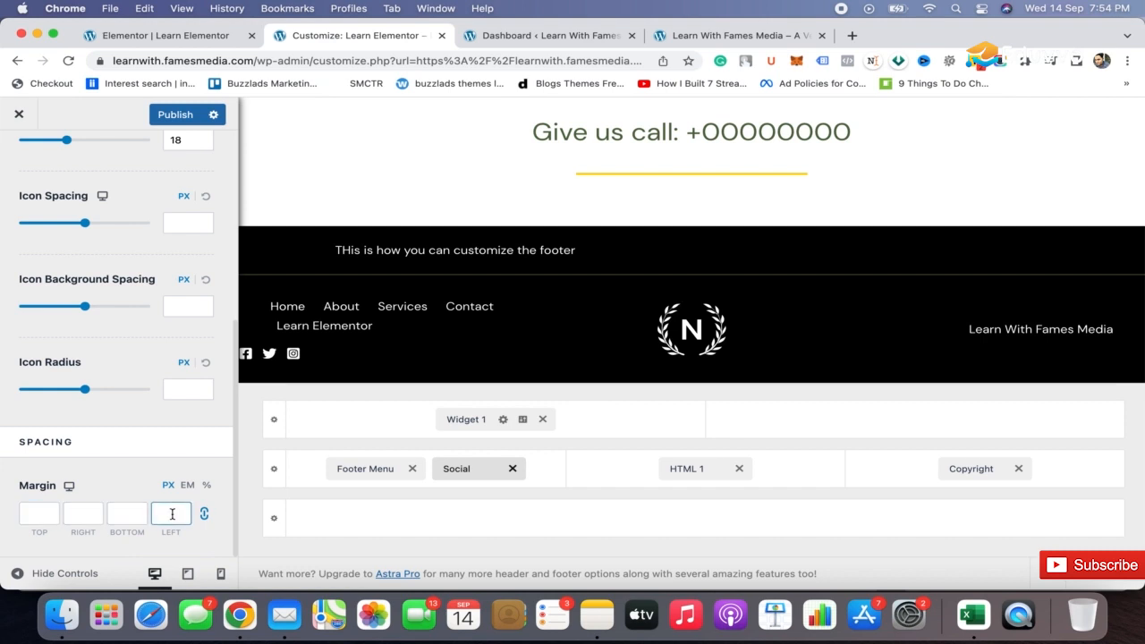
{"action": "type", "text": "5"}
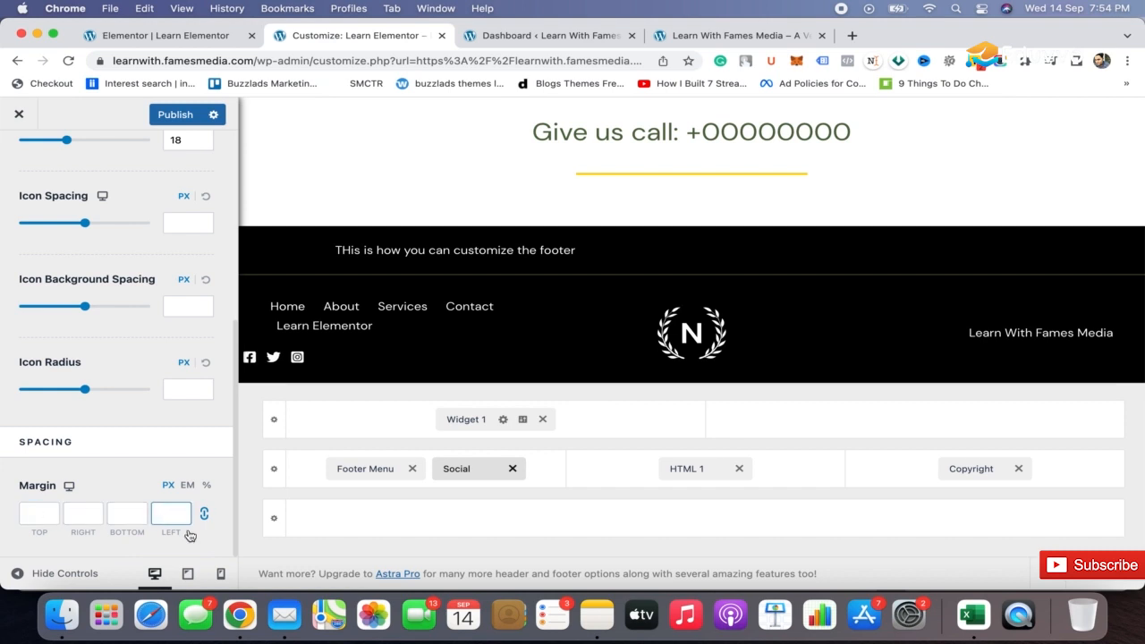
{"action": "left_click", "coordinate": [204, 514]}
{"action": "left_click", "coordinate": [165, 512]}
{"action": "type", "text": "10"}
{"action": "key", "text": "BackSpace"}
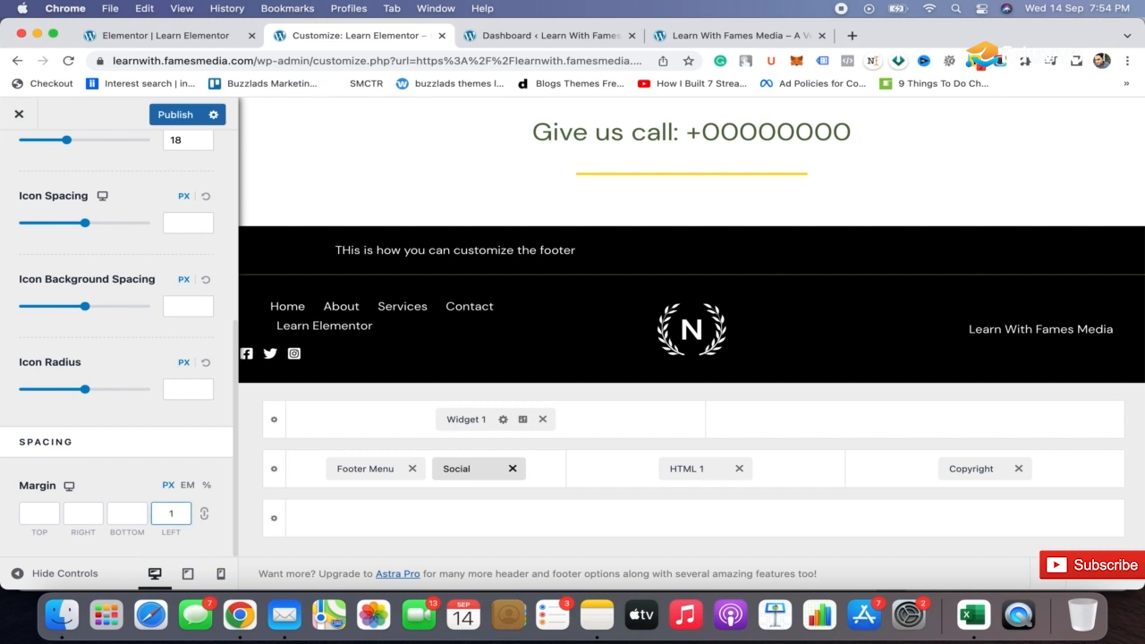
{"action": "type", "text": "40"}
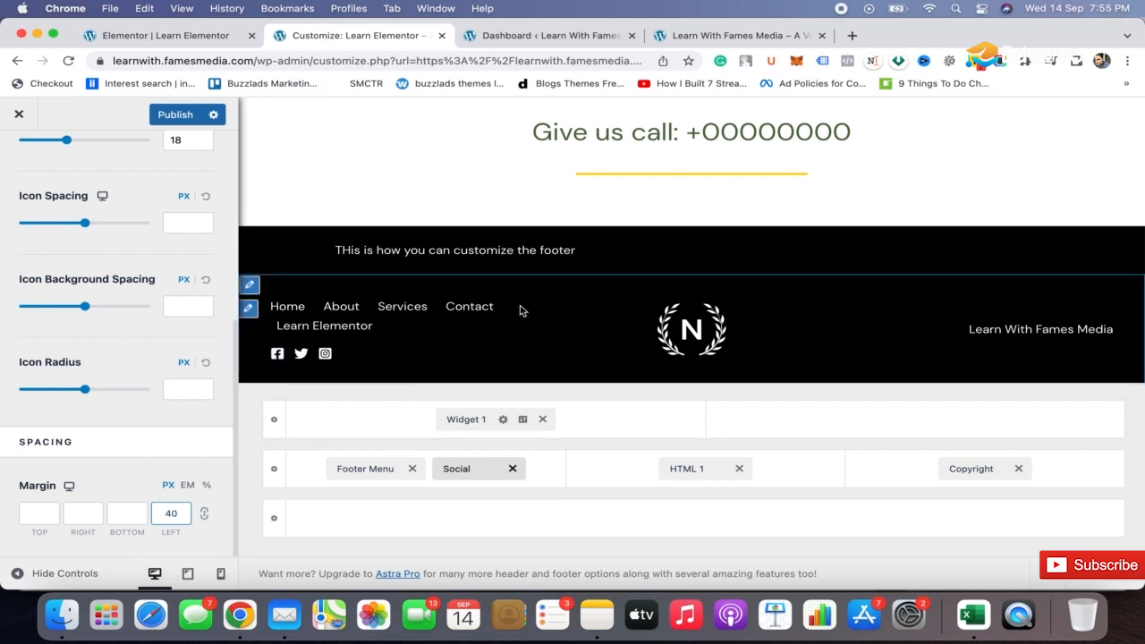
Move the Social element beside Copyright in the middle footer row and clear its left margin.
{"action": "left_click_drag", "start_coordinate": [462, 468], "coordinate": [1063, 489]}
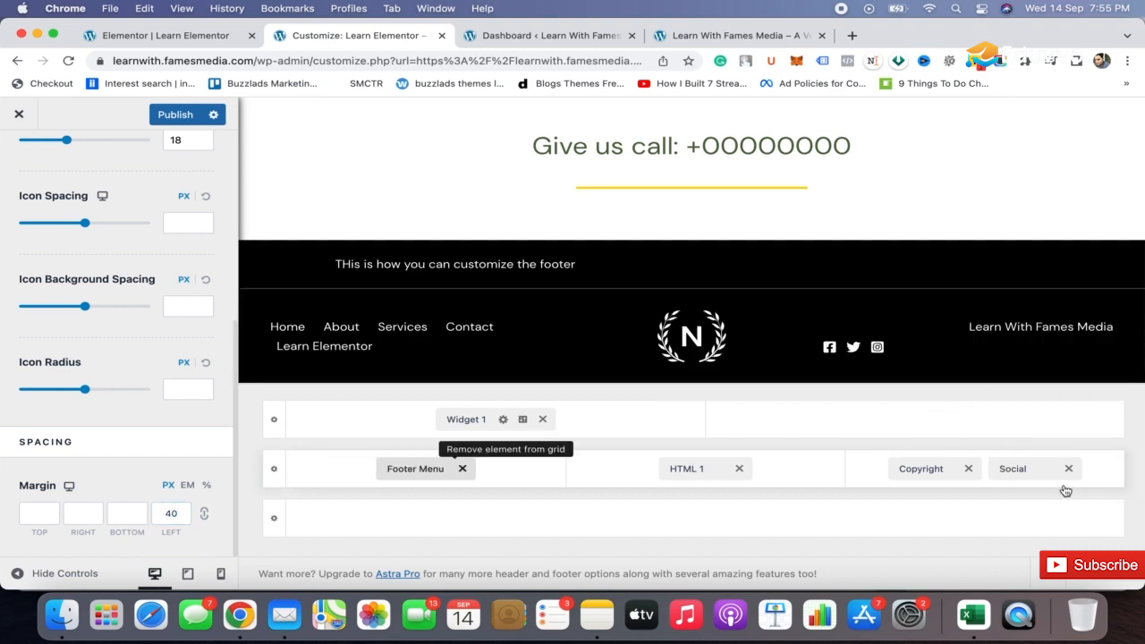
{"action": "left_click", "coordinate": [175, 514]}
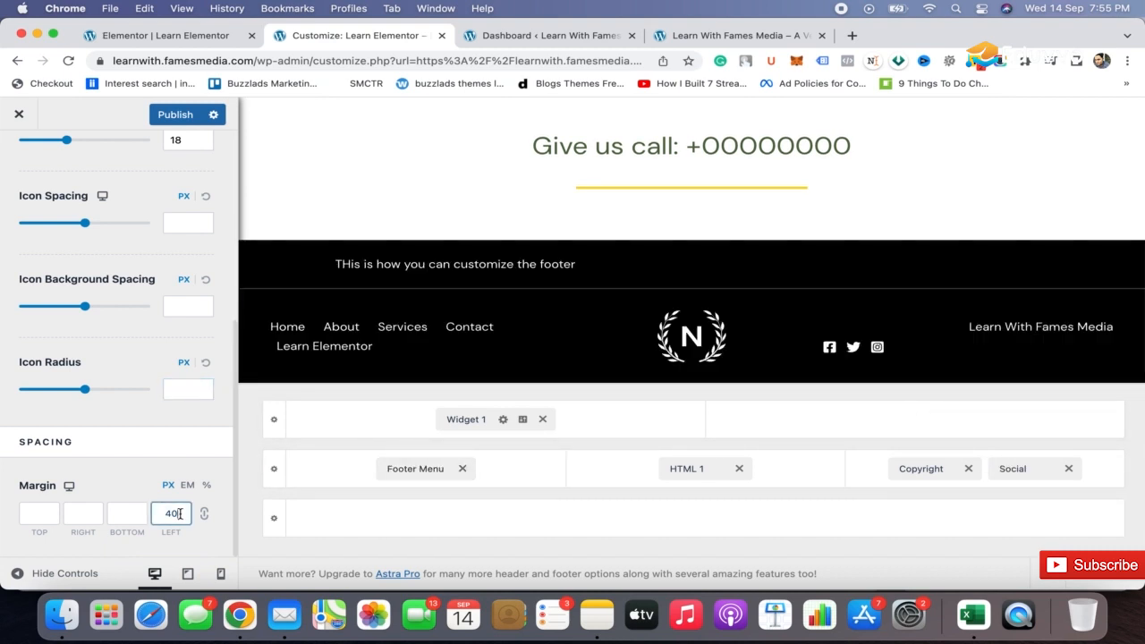
{"action": "double_click", "coordinate": [180, 513]}
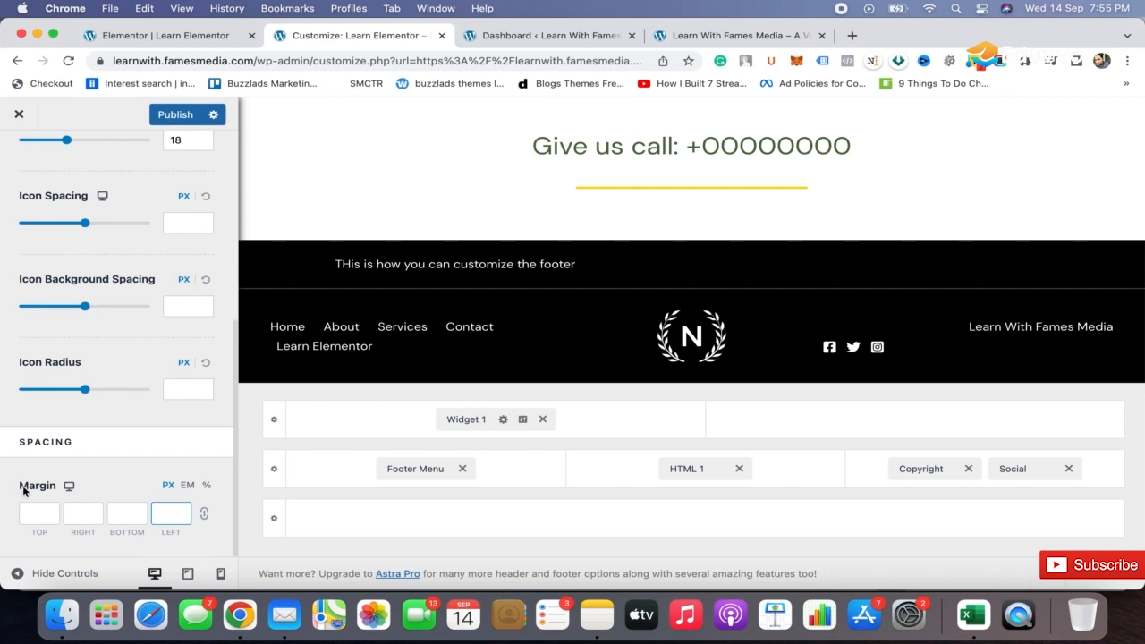
Try a 20 px right margin on the footer's social icons.
{"action": "left_click", "coordinate": [84, 514]}
{"action": "type", "text": "20"}
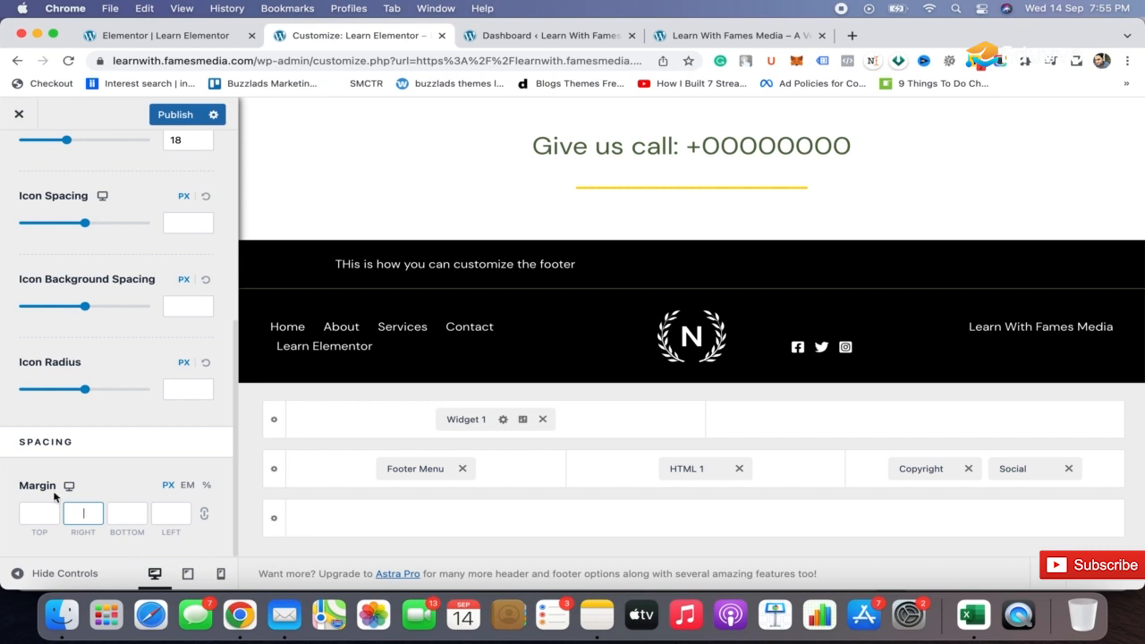
{"action": "left_click", "coordinate": [1021, 475]}
{"action": "scroll", "coordinate": [210, 340], "scroll_direction": "down", "scroll_amount": 5}
{"action": "left_click", "coordinate": [193, 366]}
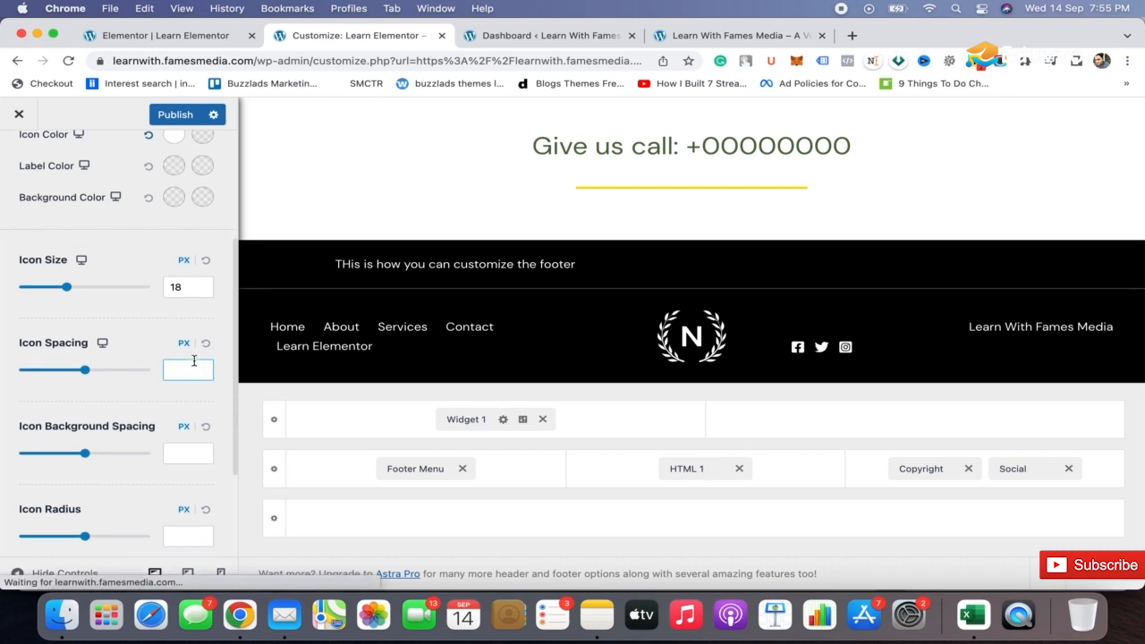
{"action": "scroll", "coordinate": [194, 363], "scroll_direction": "down", "scroll_amount": 4}
{"action": "left_click", "coordinate": [94, 511]}
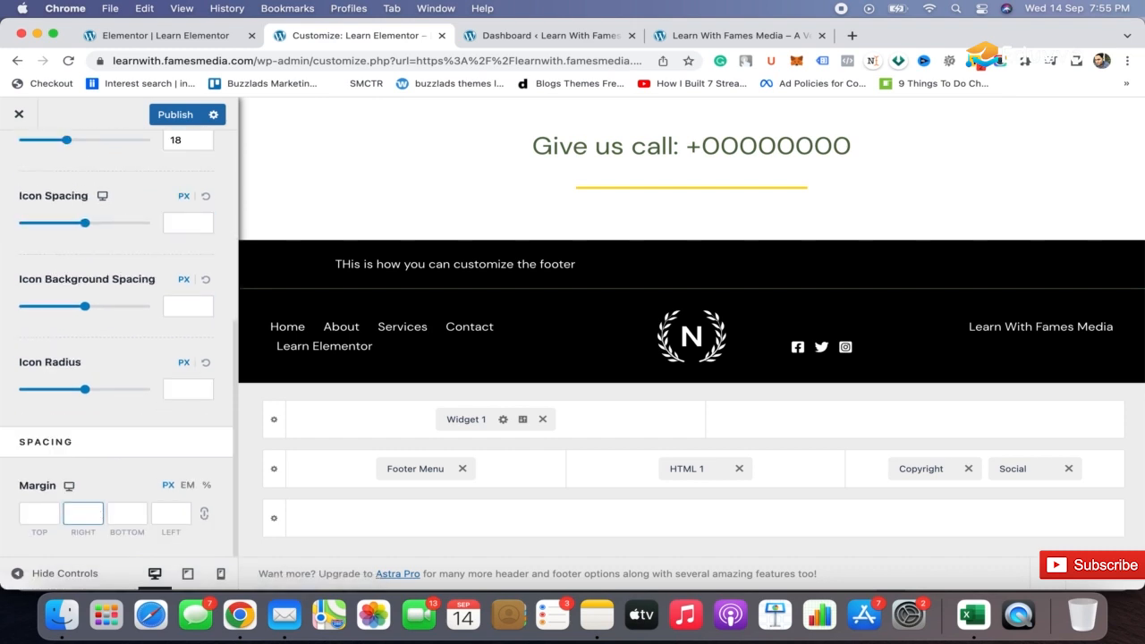
Adjust the footer social icons' left margin through 200, 250, 210 and 220 px, ending at 223 px.
{"action": "left_click", "coordinate": [171, 513]}
{"action": "type", "text": "200"}
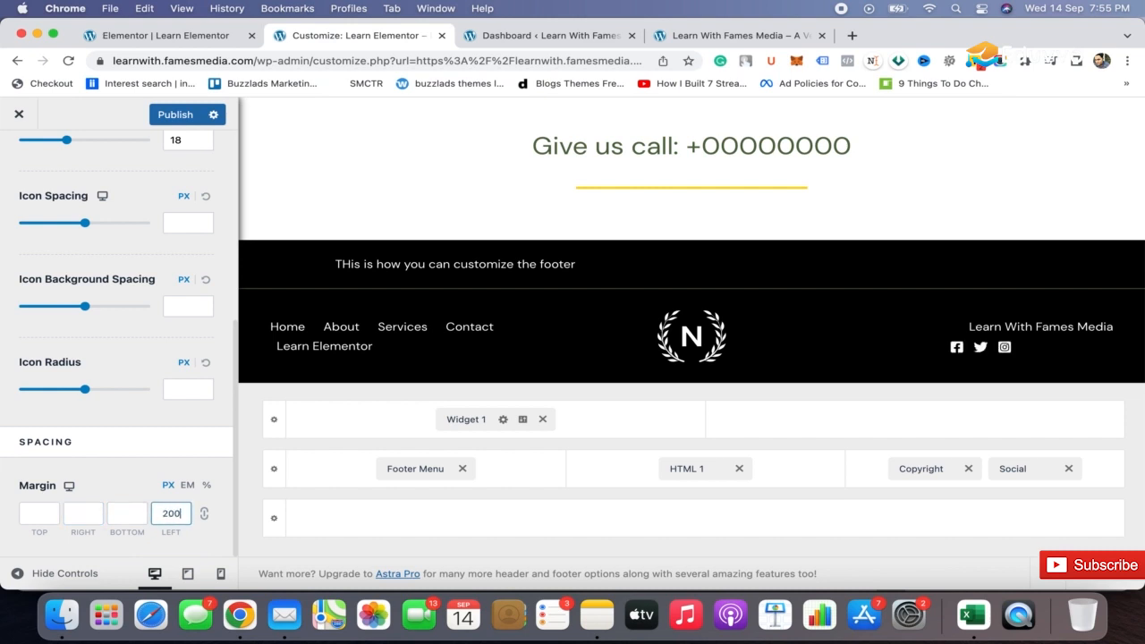
{"action": "key", "text": "BackSpace"}
{"action": "key", "text": "BackSpace"}
{"action": "key", "text": "BackSpace"}
{"action": "type", "text": "2"}
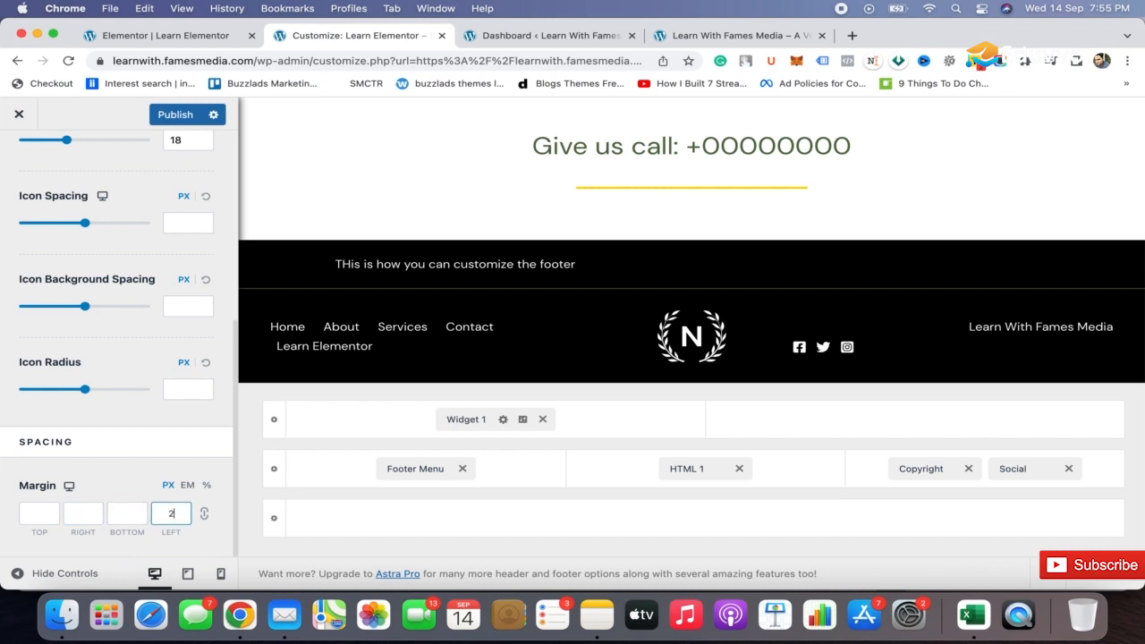
{"action": "type", "text": "50"}
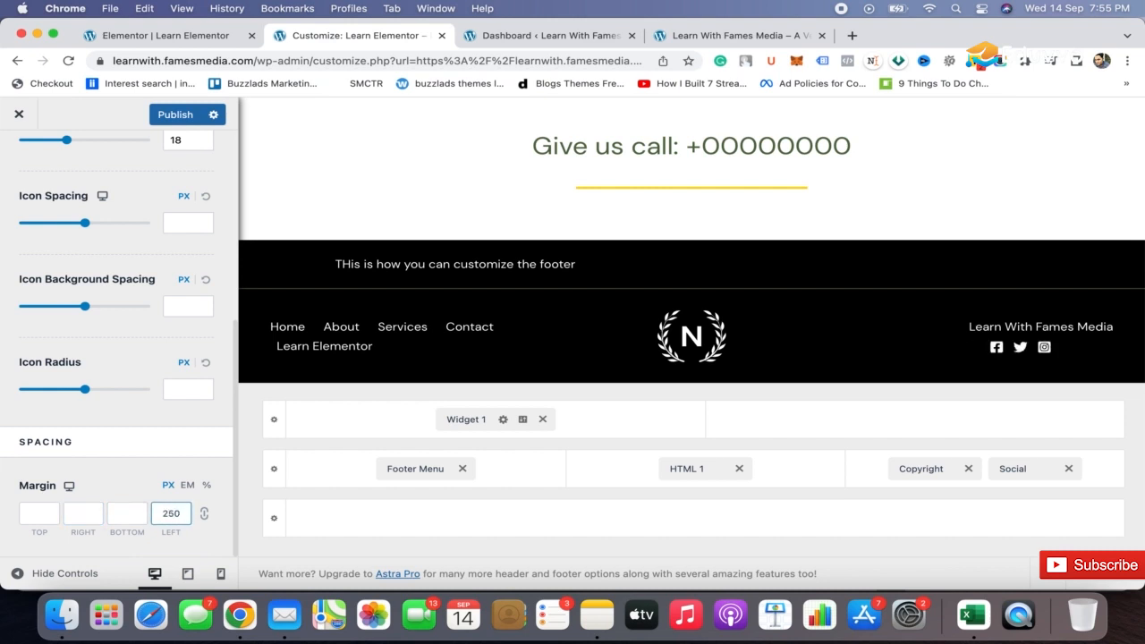
{"action": "key", "text": "BackSpace"}
{"action": "key", "text": "BackSpace"}
{"action": "type", "text": "10"}
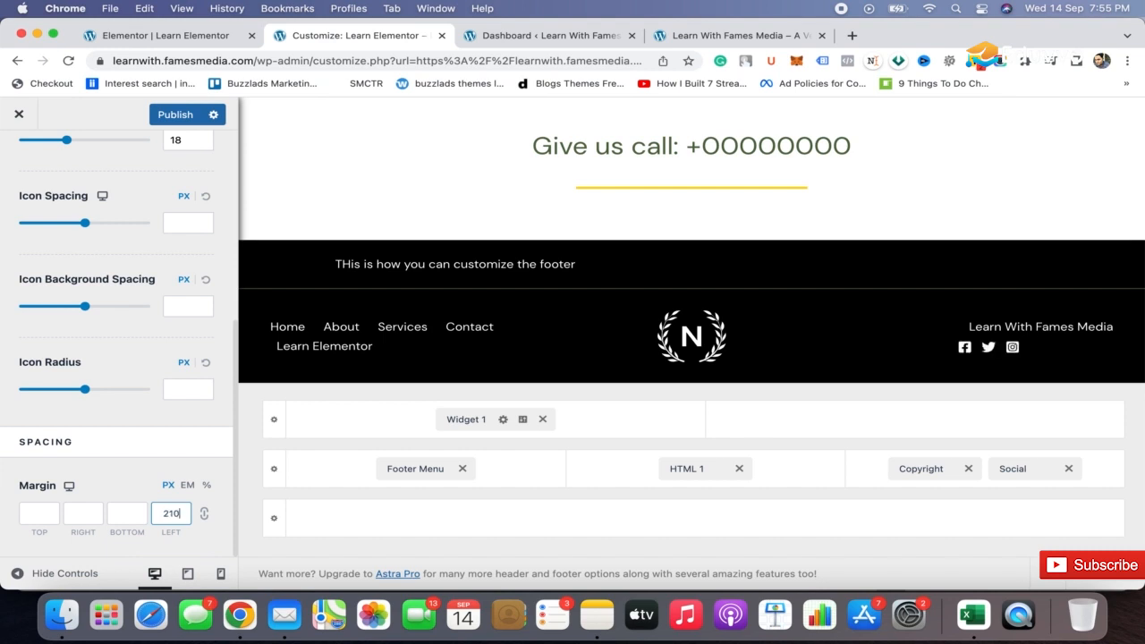
{"action": "key", "text": "BackSpace"}
{"action": "key", "text": "BackSpace"}
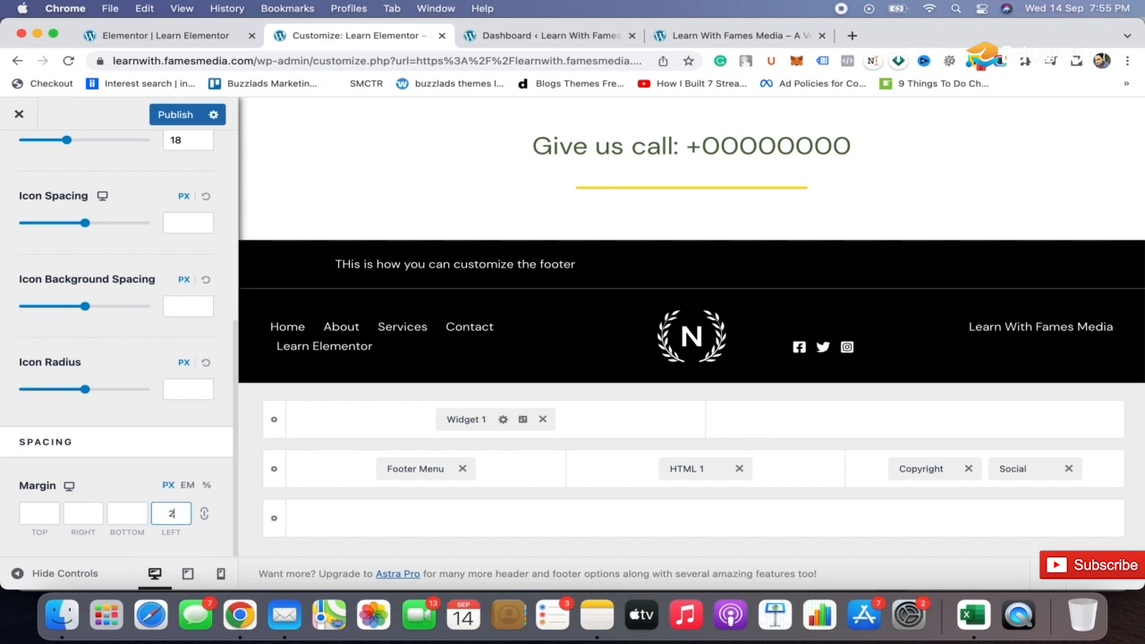
{"action": "type", "text": "20"}
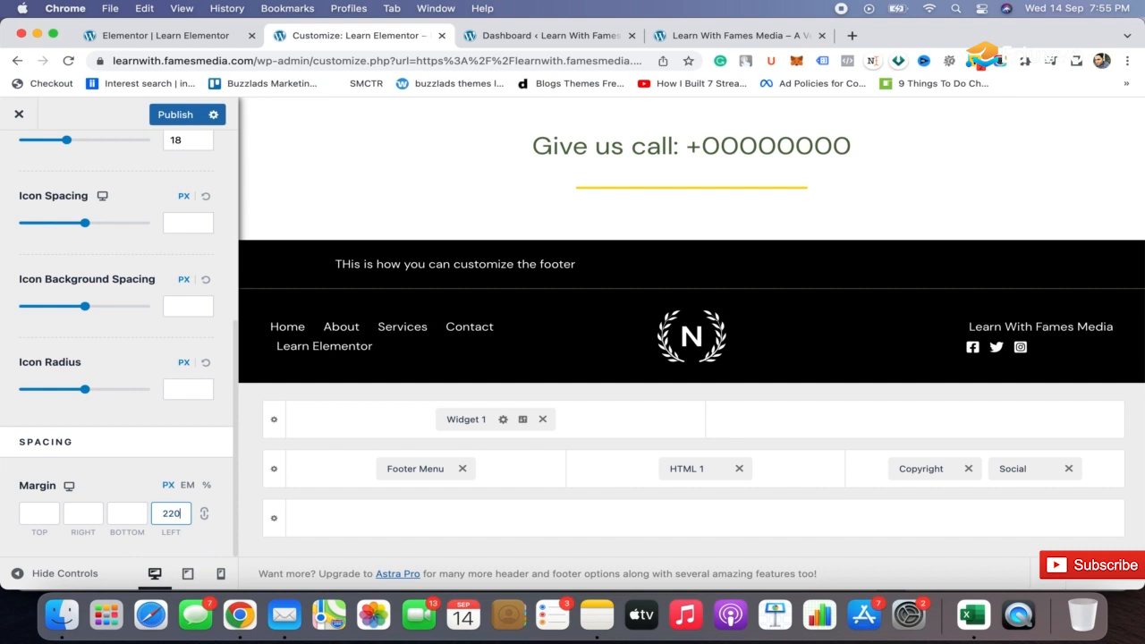
{"action": "key", "text": "BackSpace"}
{"action": "type", "text": "3"}
Add a YouTube icon to the footer's social icons.
{"action": "scroll", "coordinate": [156, 261], "scroll_direction": "up", "scroll_amount": 5}
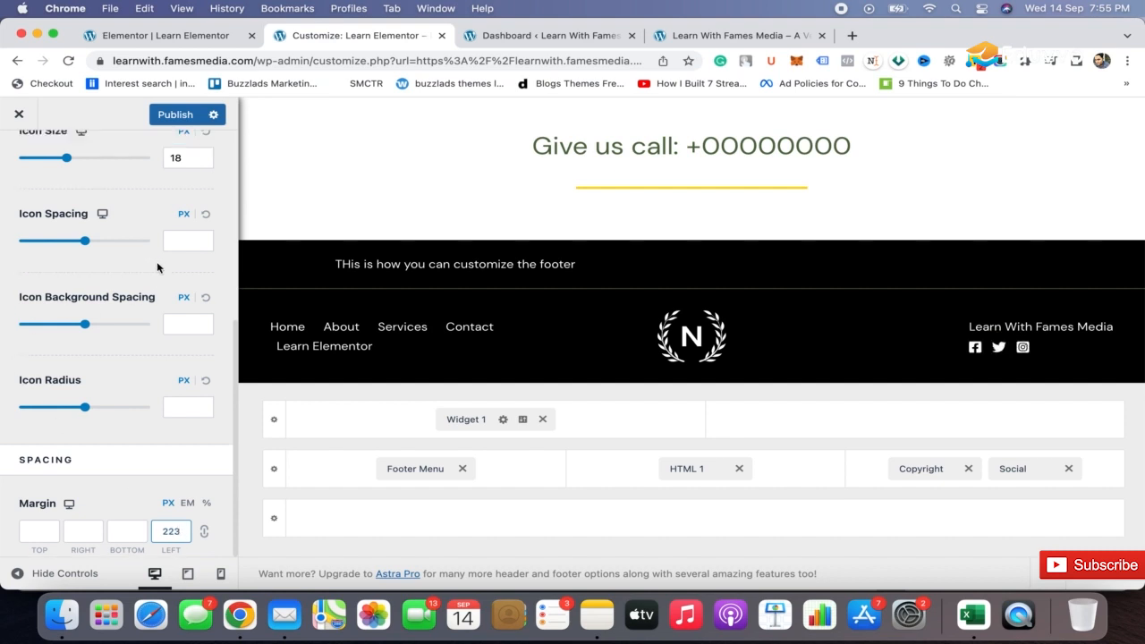
{"action": "left_click", "coordinate": [78, 190]}
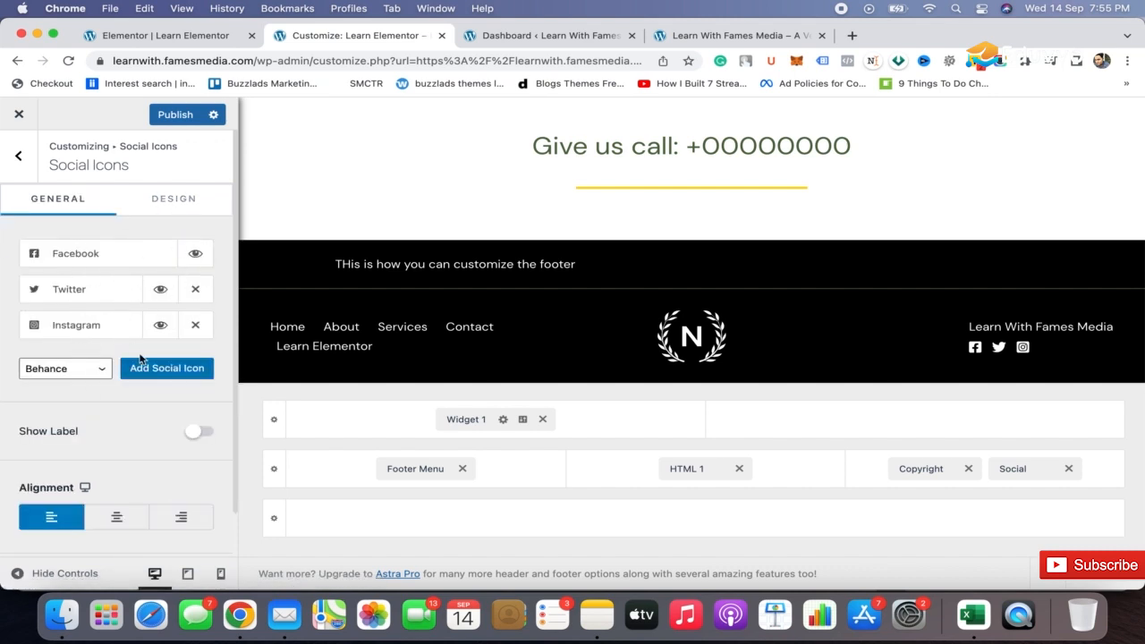
{"action": "left_click", "coordinate": [97, 369]}
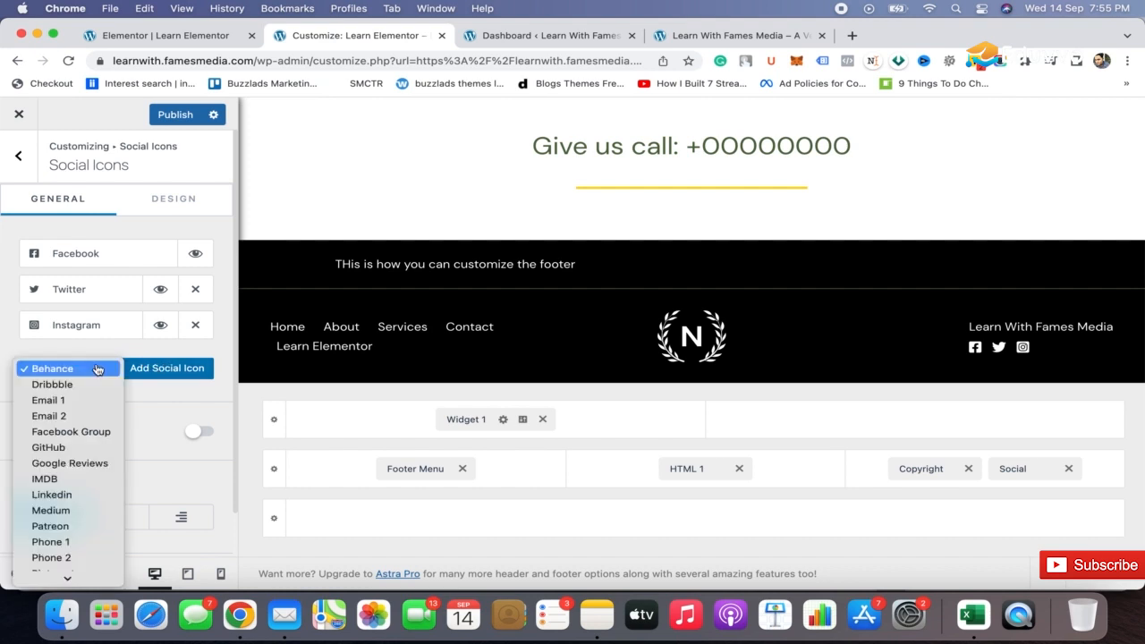
{"action": "scroll", "coordinate": [90, 500], "scroll_direction": "down", "scroll_amount": 5}
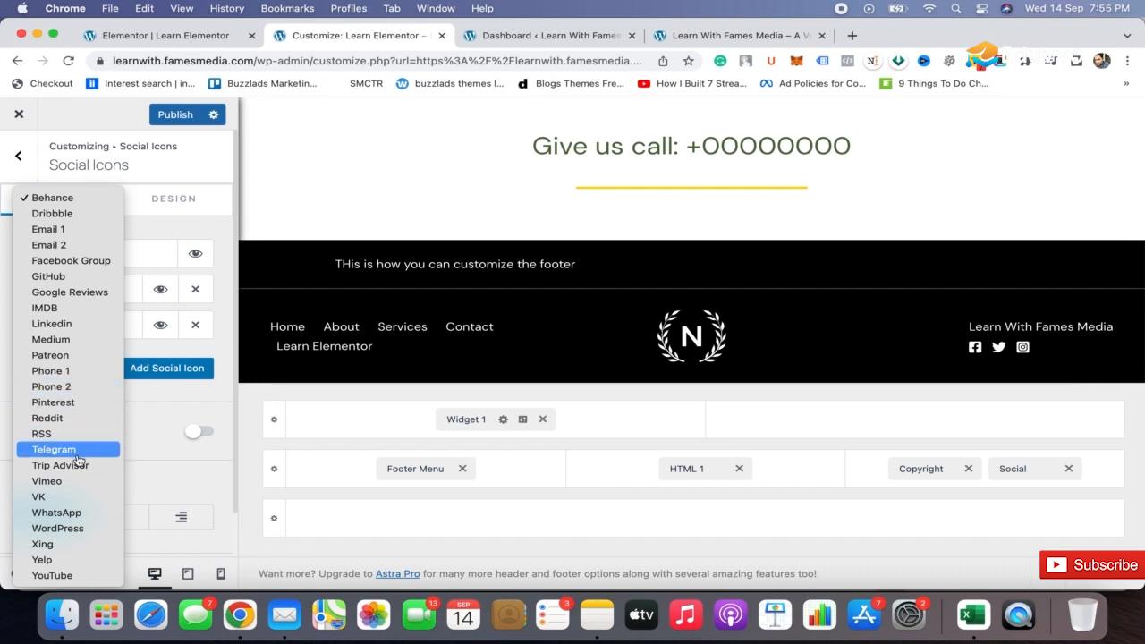
{"action": "left_click", "coordinate": [77, 576]}
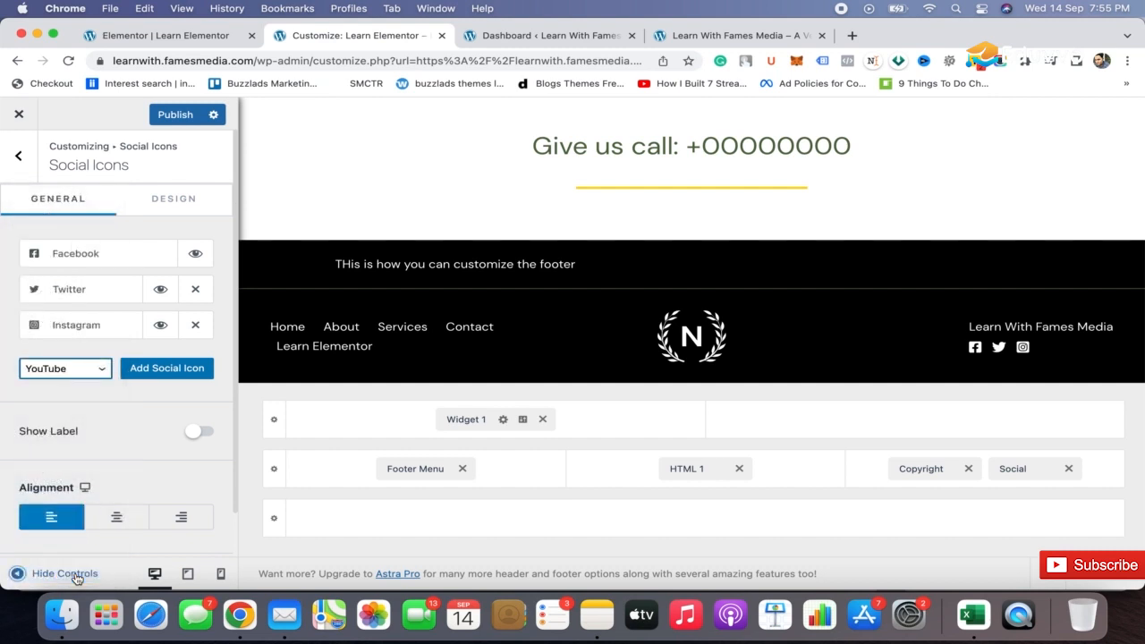
{"action": "left_click", "coordinate": [164, 374]}
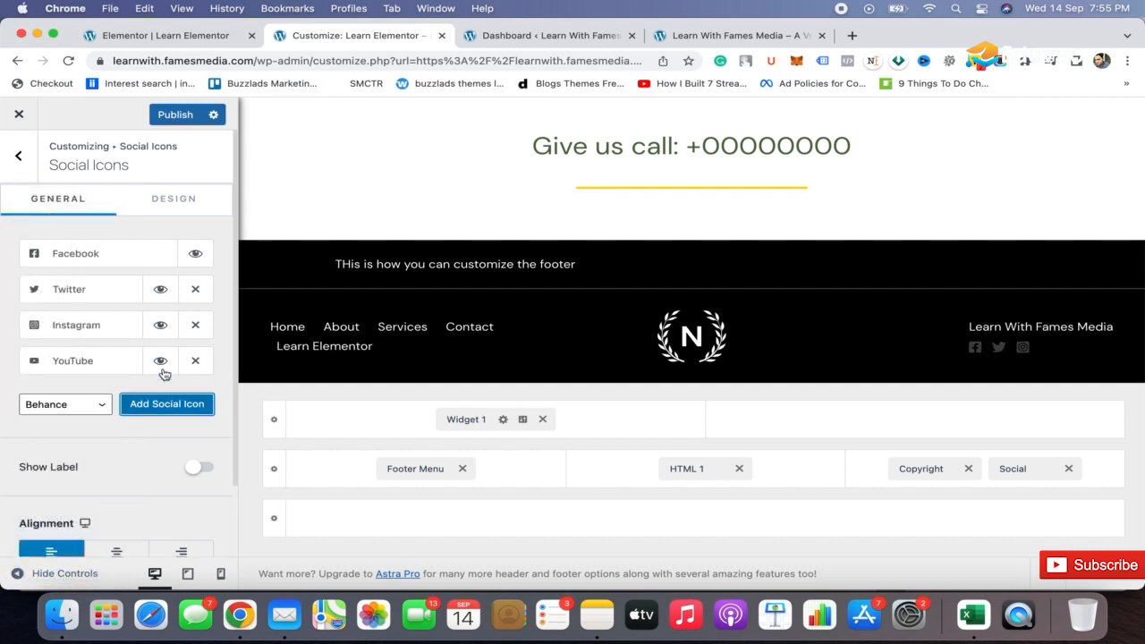
Add a Linkedin icon to the footer's social icons.
{"action": "left_click", "coordinate": [100, 405]}
{"action": "scroll", "coordinate": [76, 514], "scroll_direction": "down", "scroll_amount": 1}
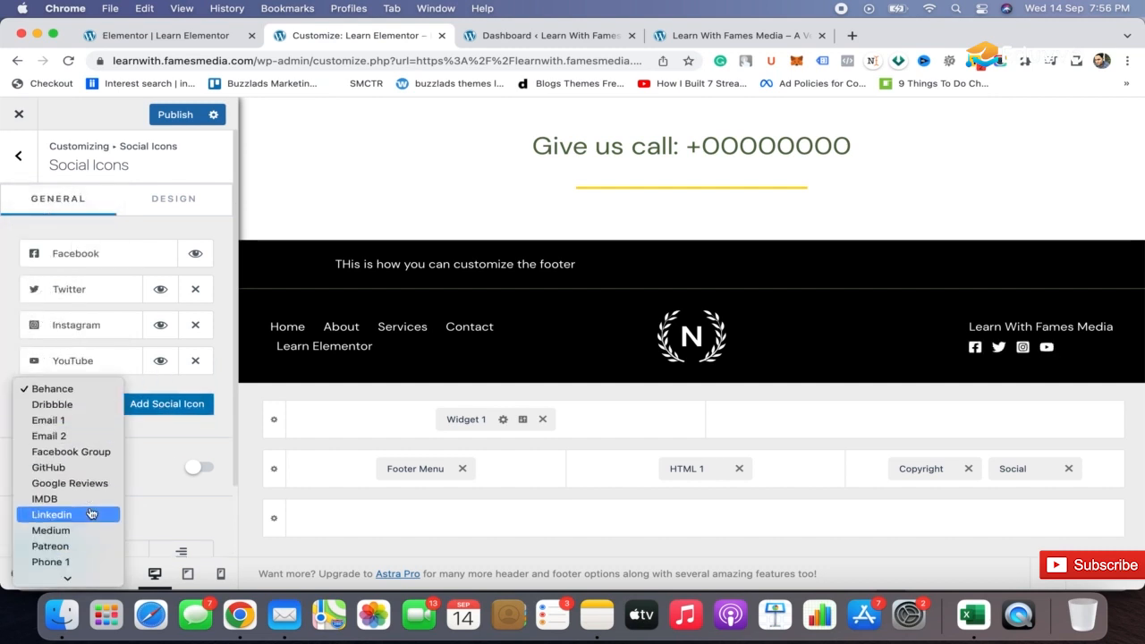
{"action": "left_click", "coordinate": [72, 515]}
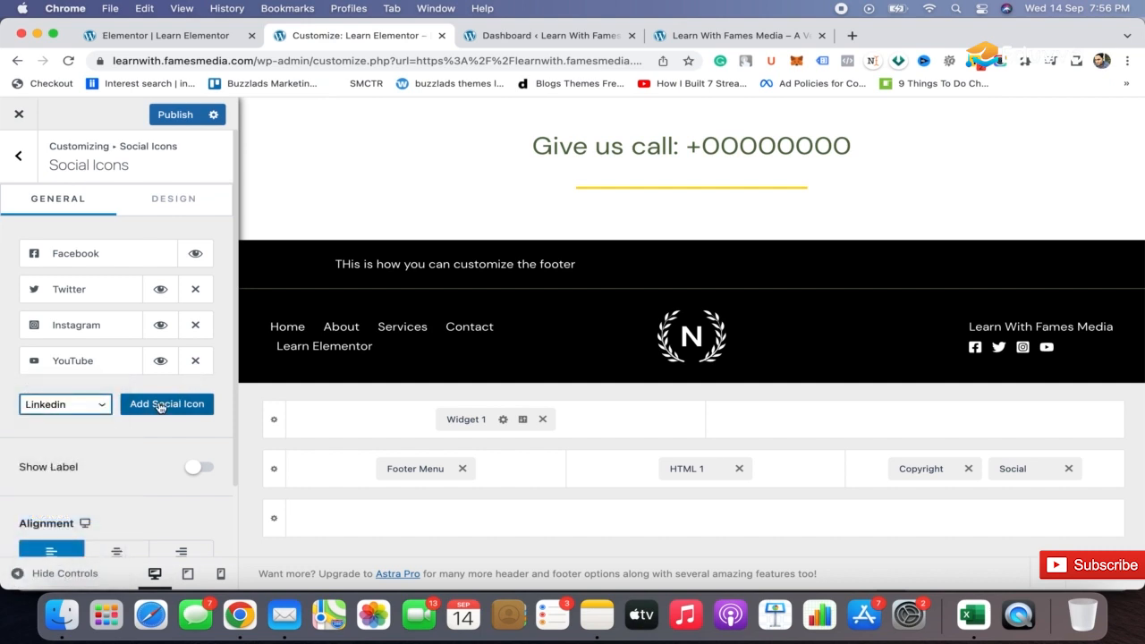
{"action": "left_click", "coordinate": [158, 404]}
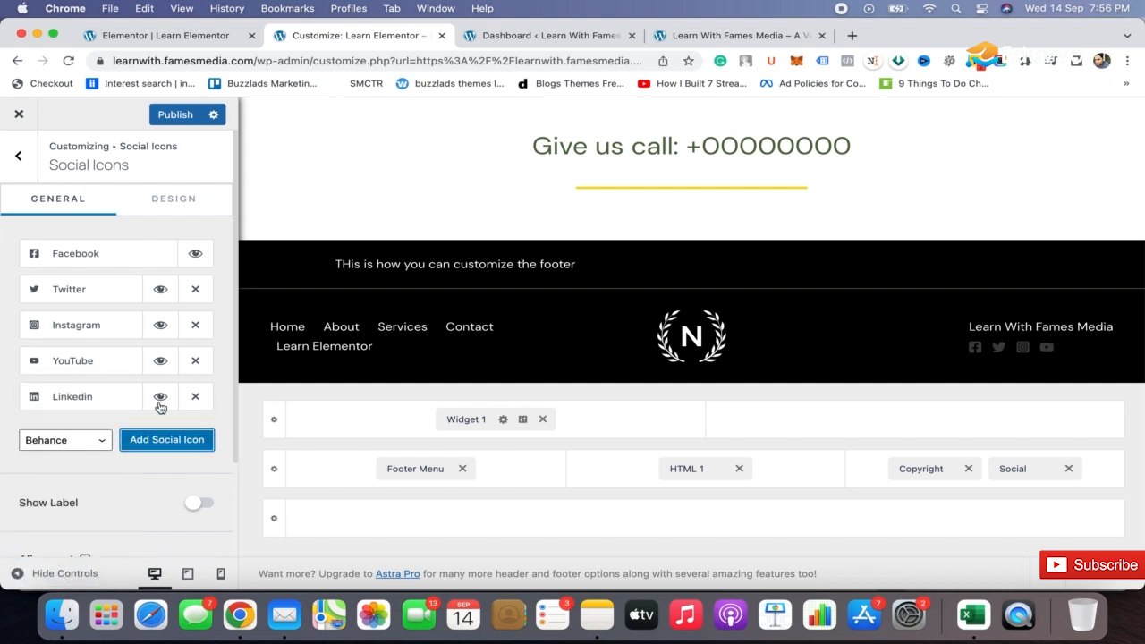
Expand the Facebook icon's settings and publish the footer changes.
{"action": "left_click", "coordinate": [97, 255]}
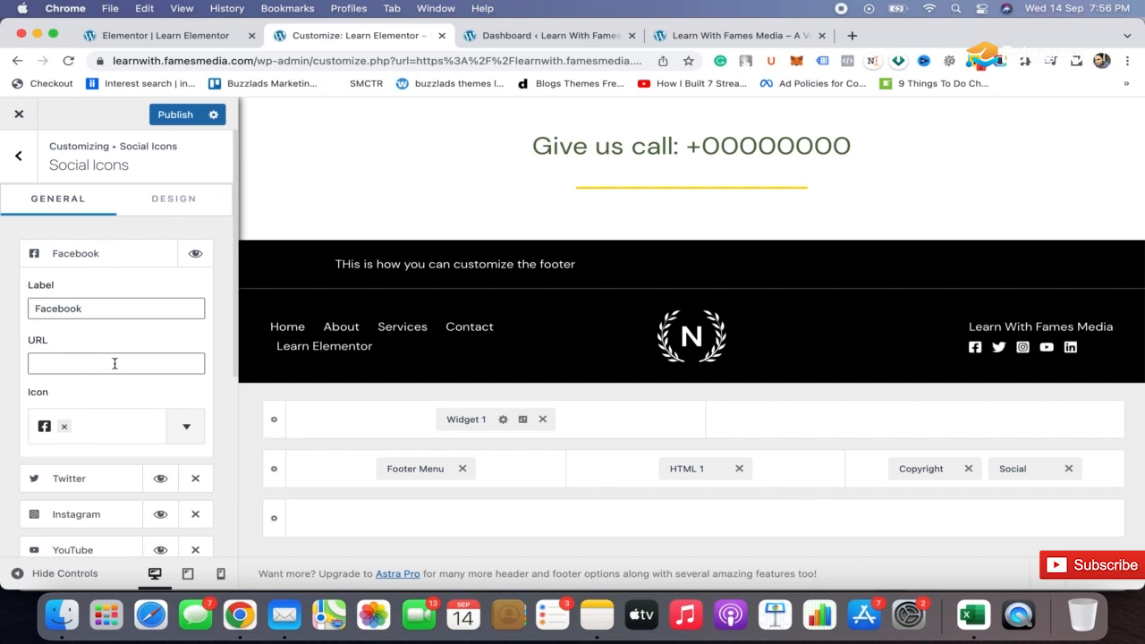
{"action": "left_click", "coordinate": [159, 116]}
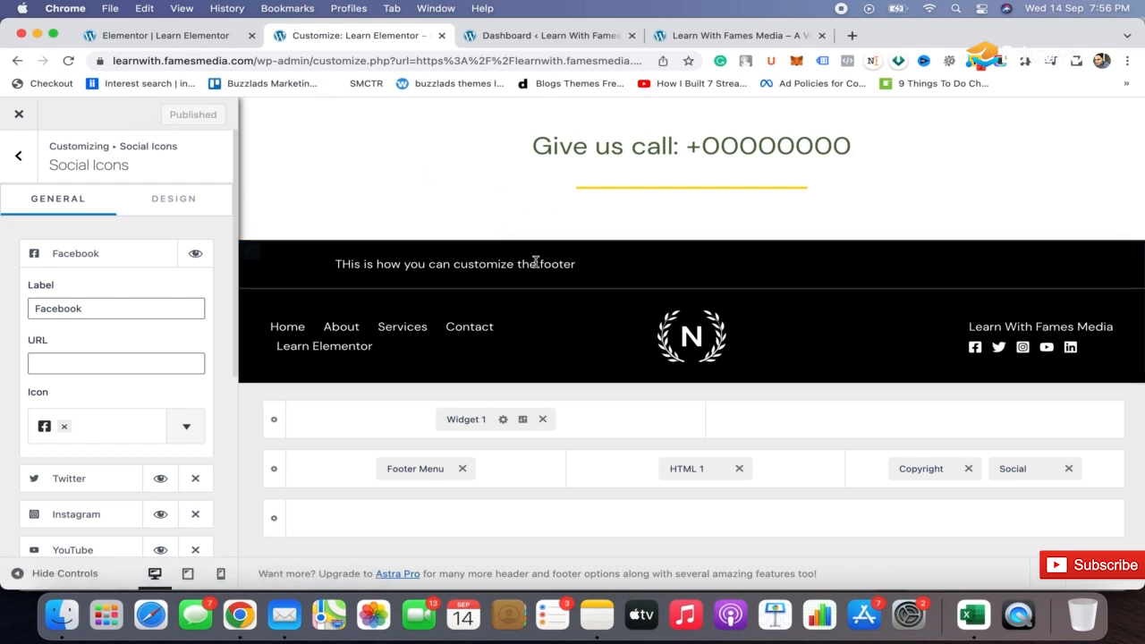
Set the above footer row to one column and publish the change.
{"action": "left_click", "coordinate": [693, 470]}
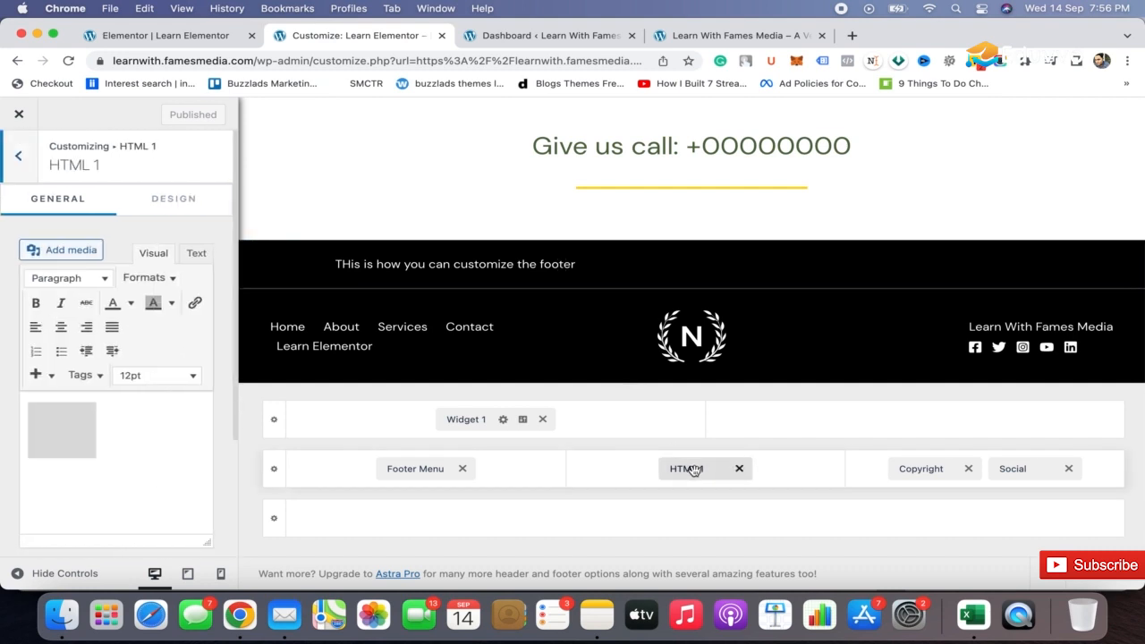
{"action": "left_click", "coordinate": [614, 419]}
{"action": "left_click", "coordinate": [275, 421]}
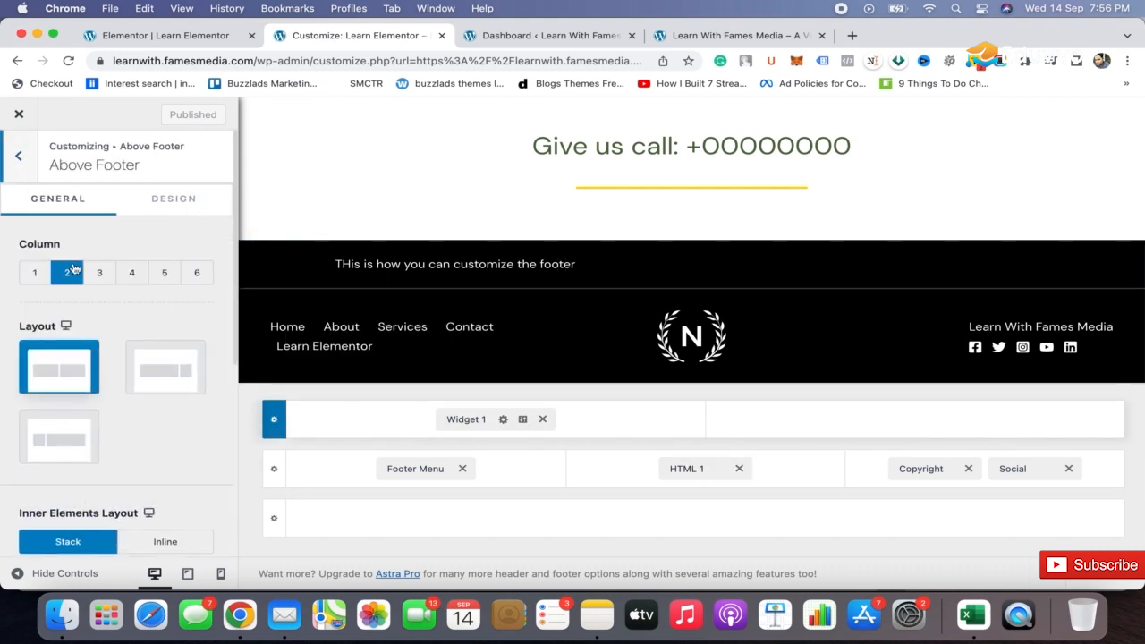
{"action": "left_click", "coordinate": [37, 274]}
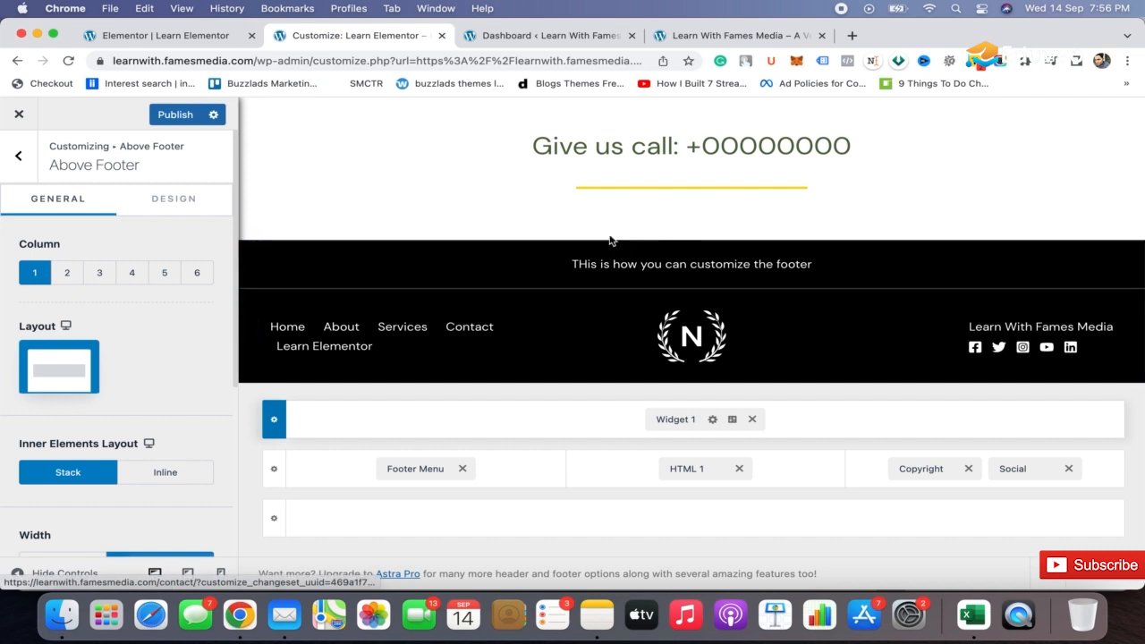
{"action": "left_click", "coordinate": [177, 118]}
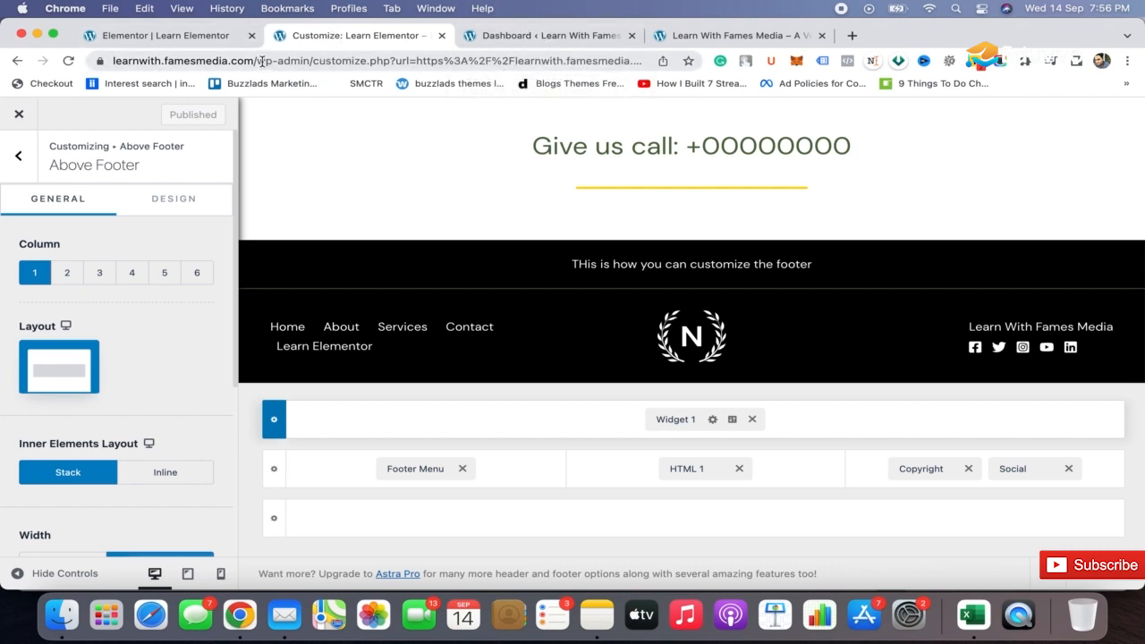
Go to the home page at learnwith.famesmedia.com, open the Learn Elementor page and review its header and content.
{"action": "left_click_drag", "start_coordinate": [262, 61], "coordinate": [710, 75]}
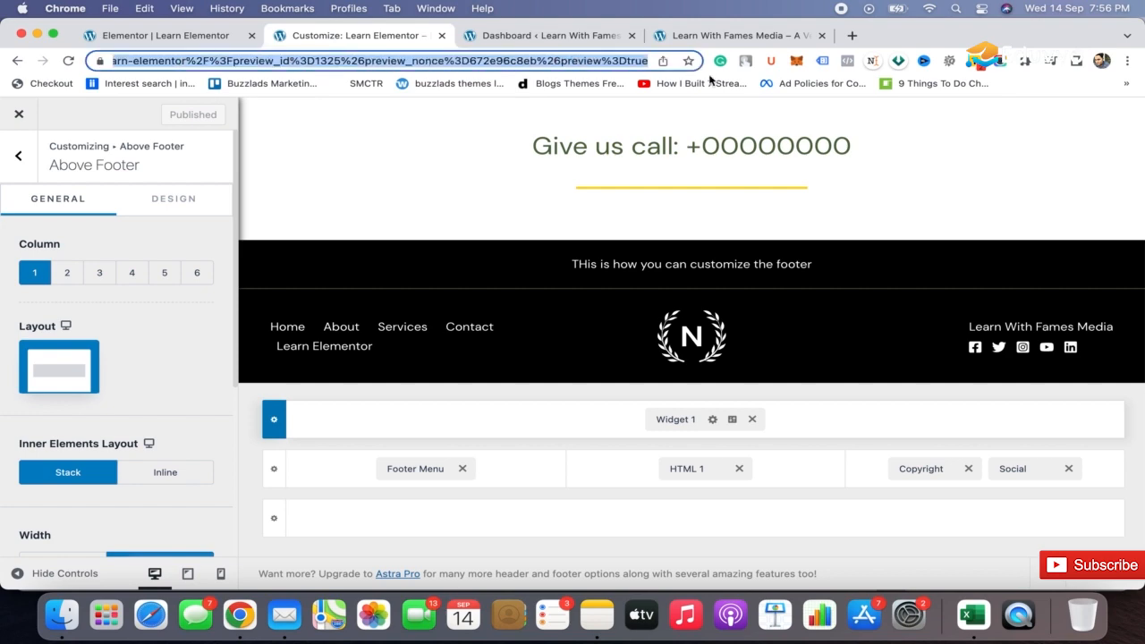
{"action": "key", "text": "BackSpace"}
{"action": "key", "text": "Return"}
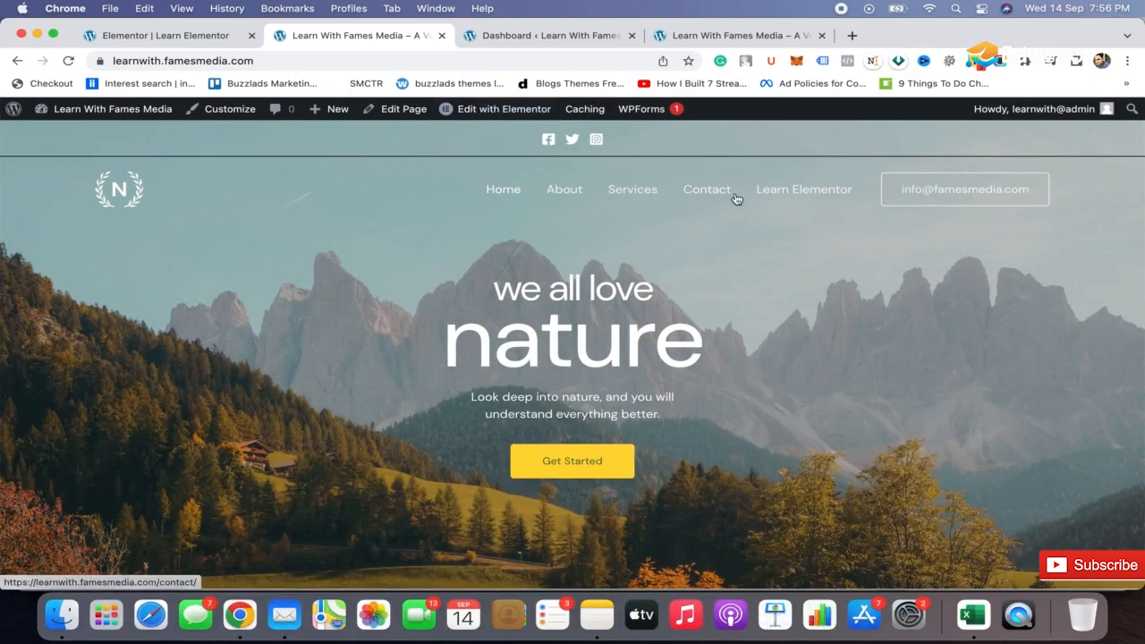
{"action": "left_click", "coordinate": [800, 191]}
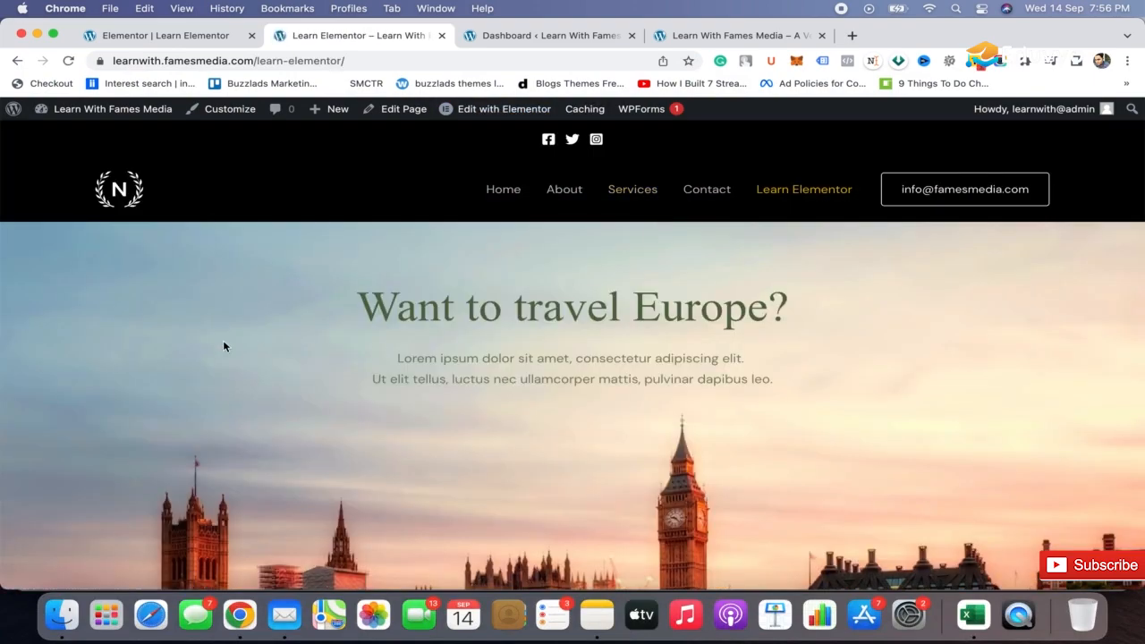
{"action": "scroll", "coordinate": [222, 346], "scroll_direction": "down", "scroll_amount": 3}
{"action": "scroll", "coordinate": [224, 345], "scroll_direction": "up", "scroll_amount": 4}
Open the Learn Elementor page in the Customizer in a new tab and show the Above Header row's design settings.
{"action": "left_click", "coordinate": [241, 114], "text": "super"}
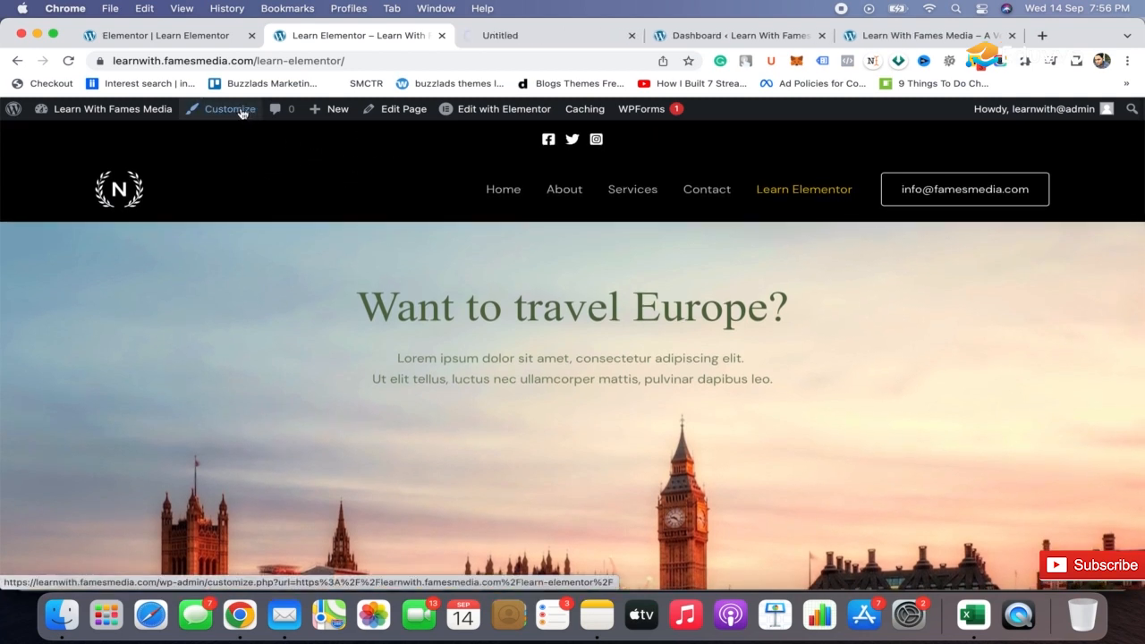
{"action": "left_click", "coordinate": [563, 36]}
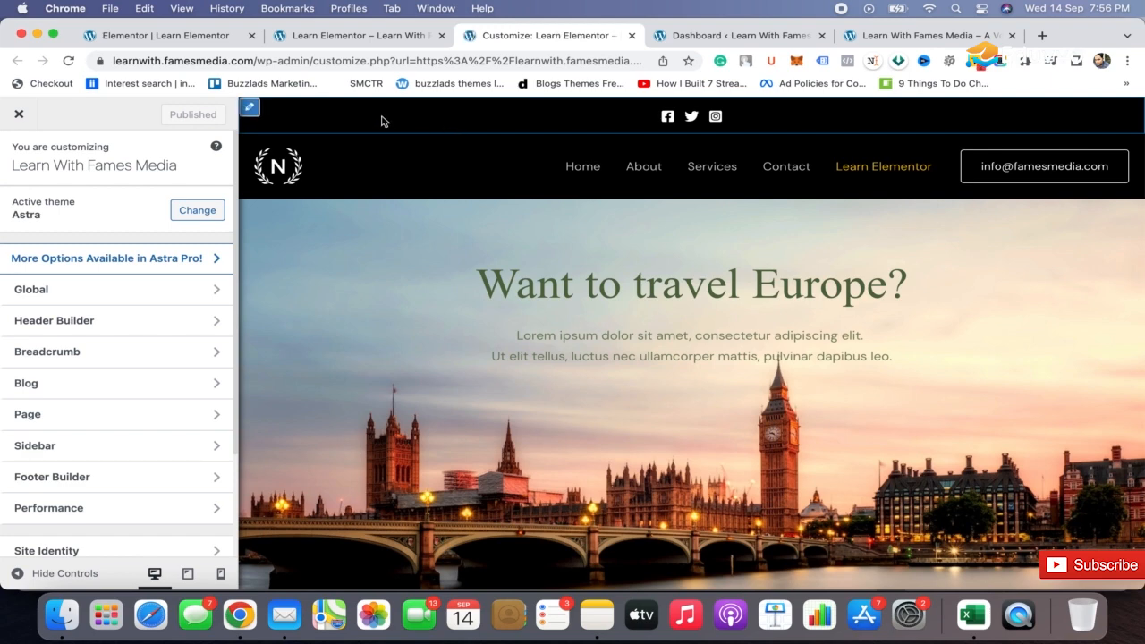
{"action": "left_click", "coordinate": [249, 110]}
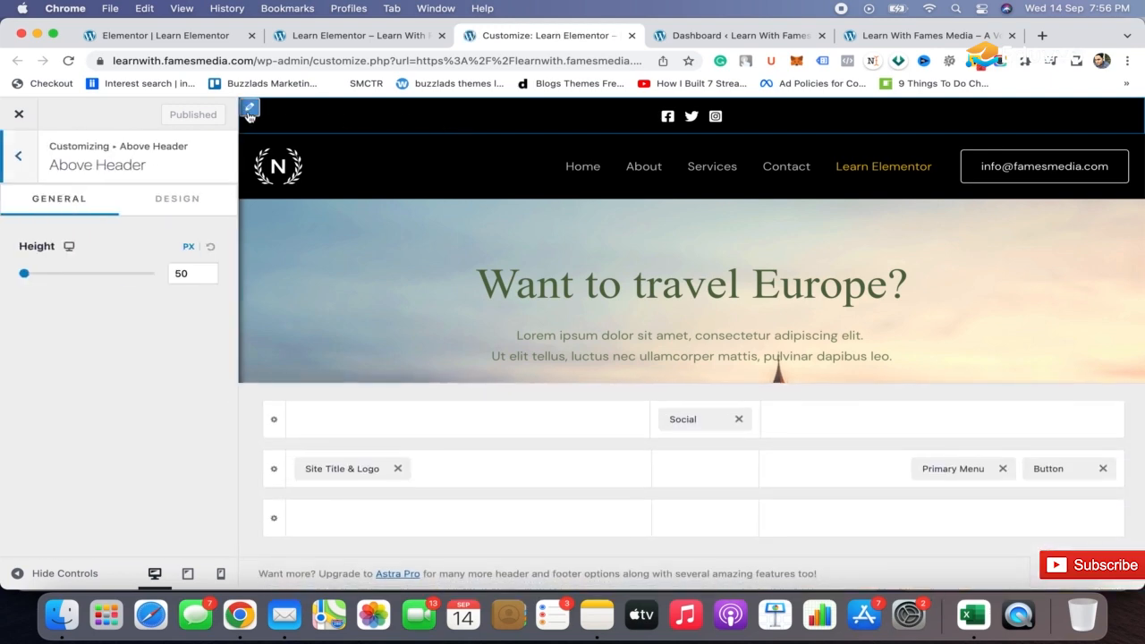
{"action": "left_click", "coordinate": [177, 199]}
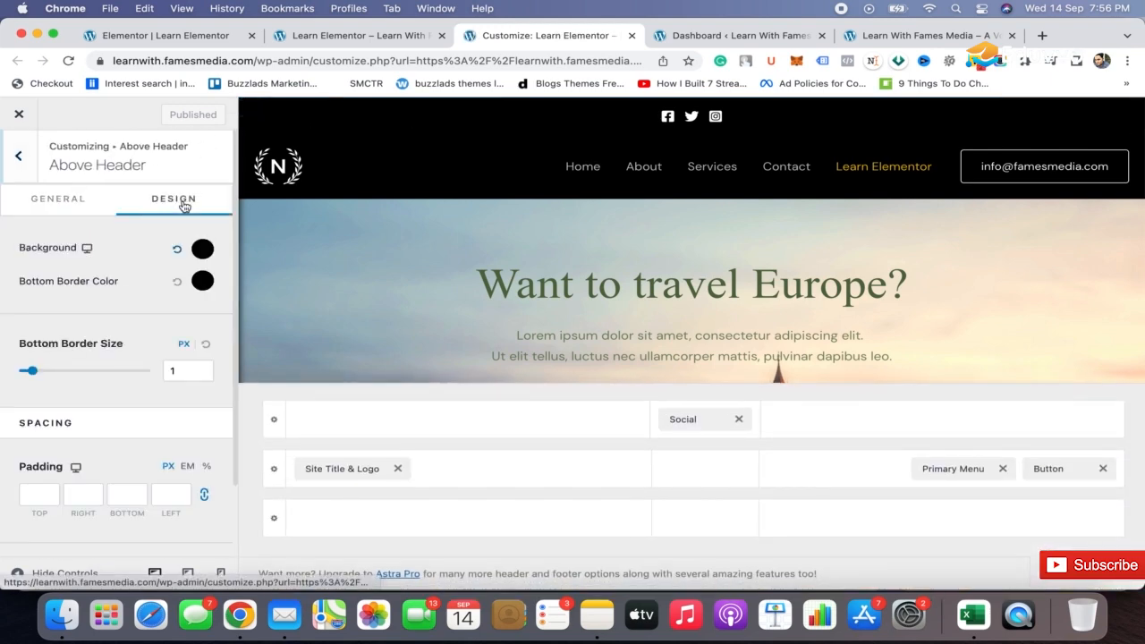
Set the Above Header row's bottom border color to white and publish the change.
{"action": "left_click", "coordinate": [202, 280]}
{"action": "left_click_drag", "start_coordinate": [60, 356], "coordinate": [3, 328]}
{"action": "left_click", "coordinate": [163, 121]}
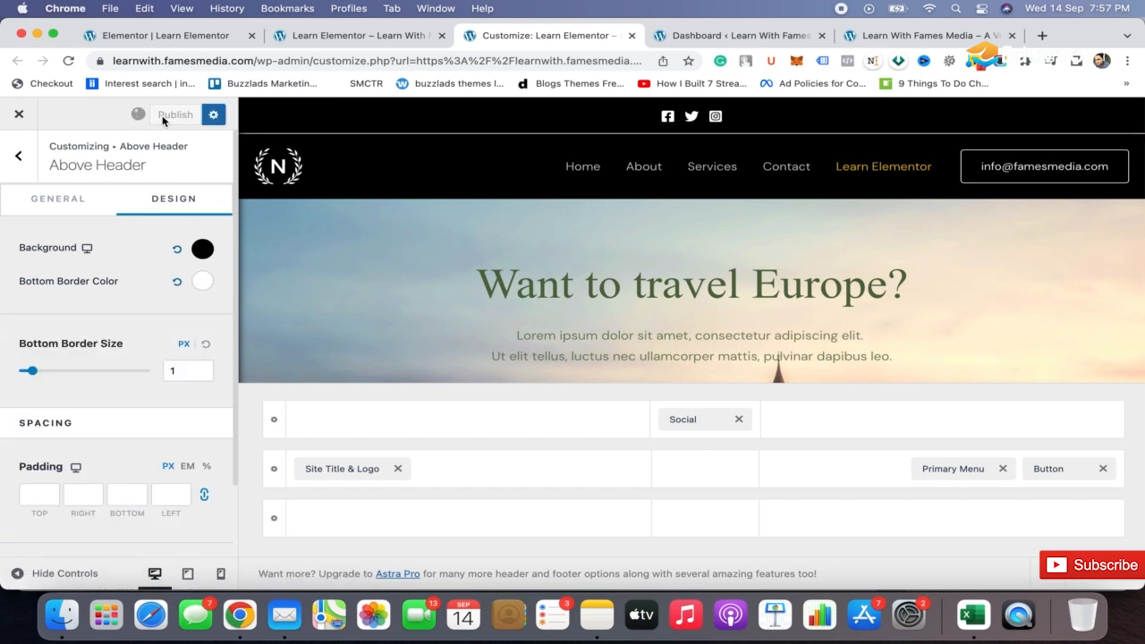
Reload the live Learn Elementor page and review its header border, content sections and footer.
{"action": "left_click", "coordinate": [20, 63]}
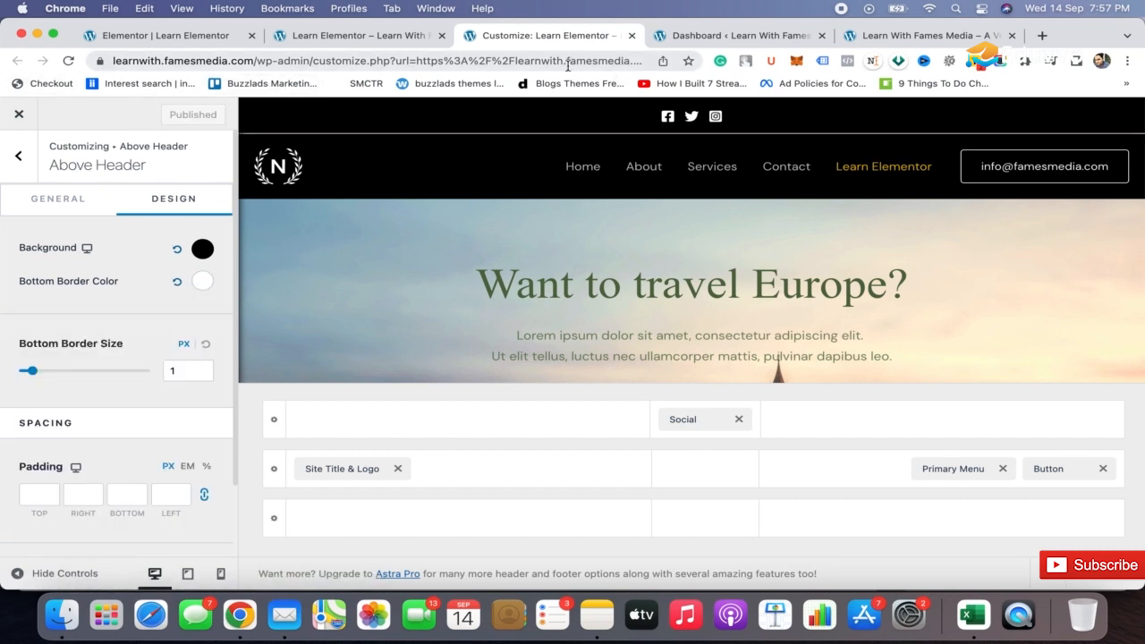
{"action": "left_click", "coordinate": [371, 36]}
{"action": "key", "text": "super+r"}
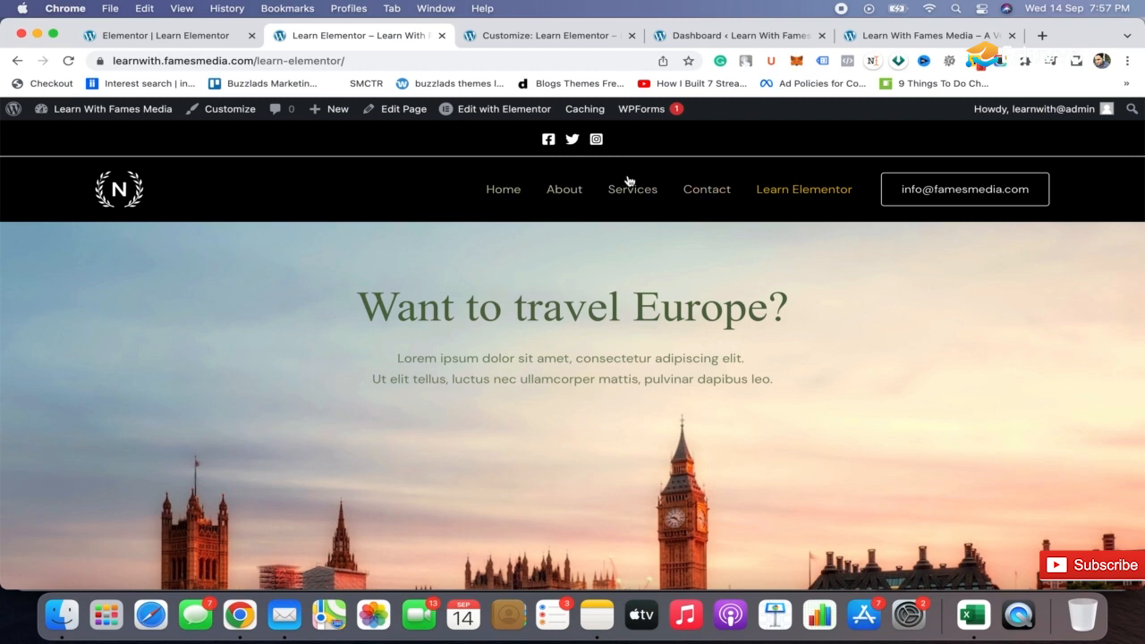
{"action": "scroll", "coordinate": [624, 413], "scroll_direction": "down", "scroll_amount": 3}
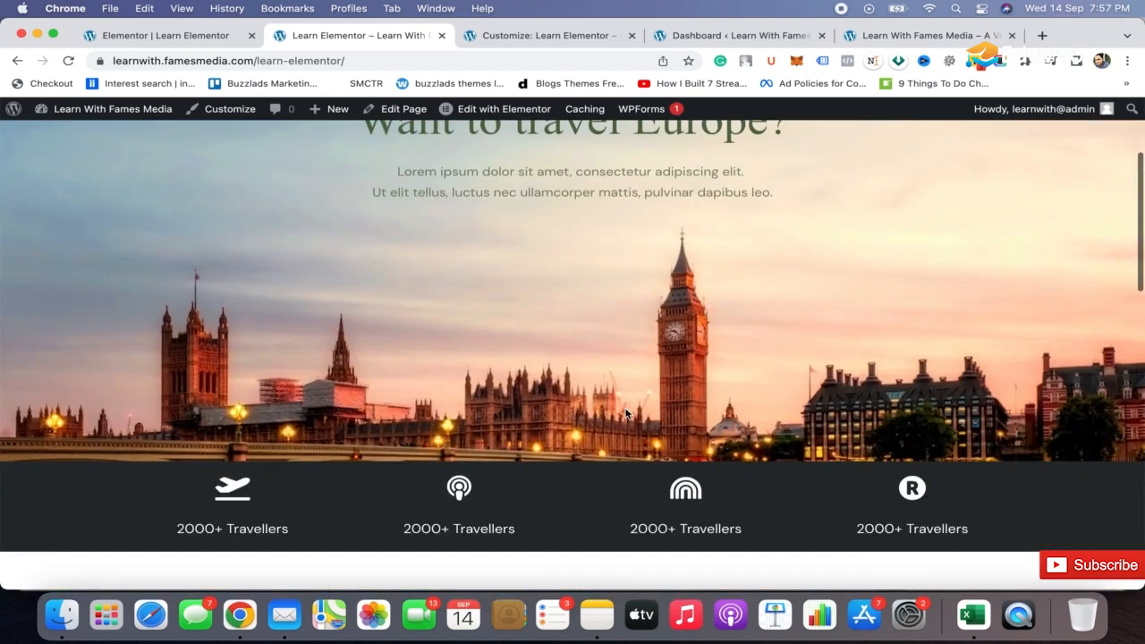
{"action": "scroll", "coordinate": [625, 412], "scroll_direction": "up", "scroll_amount": 3}
{"action": "scroll", "coordinate": [624, 413], "scroll_direction": "down", "scroll_amount": 2}
{"action": "scroll", "coordinate": [624, 412], "scroll_direction": "down", "scroll_amount": 2}
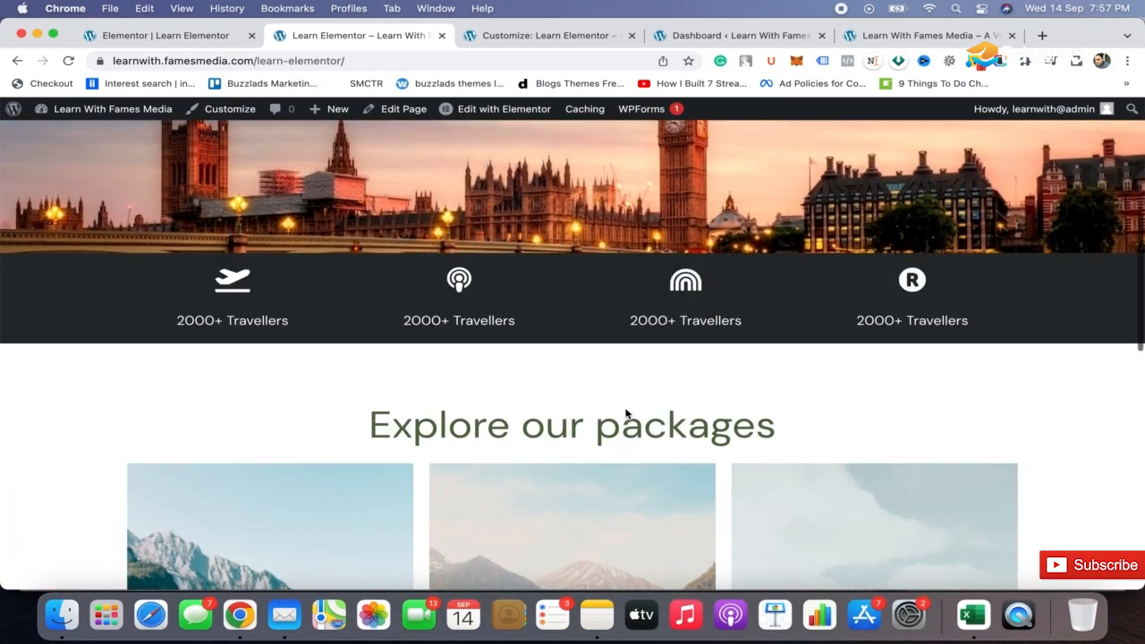
{"action": "scroll", "coordinate": [625, 409], "scroll_direction": "down", "scroll_amount": 2}
{"action": "scroll", "coordinate": [624, 409], "scroll_direction": "down", "scroll_amount": 5}
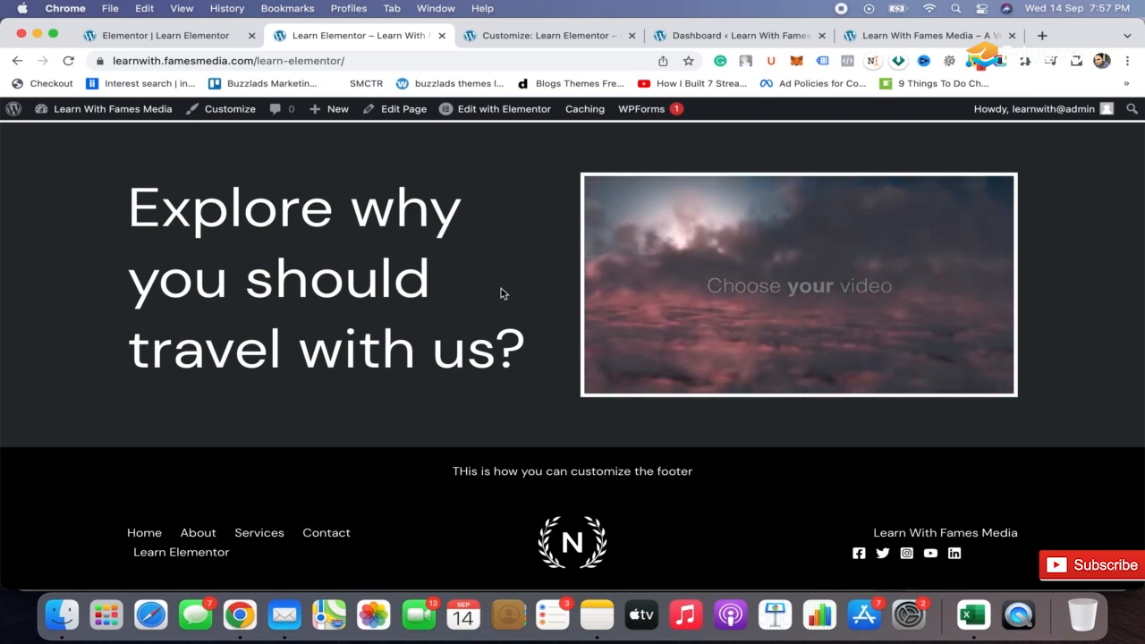
{"action": "scroll", "coordinate": [502, 288], "scroll_direction": "up", "scroll_amount": 10}
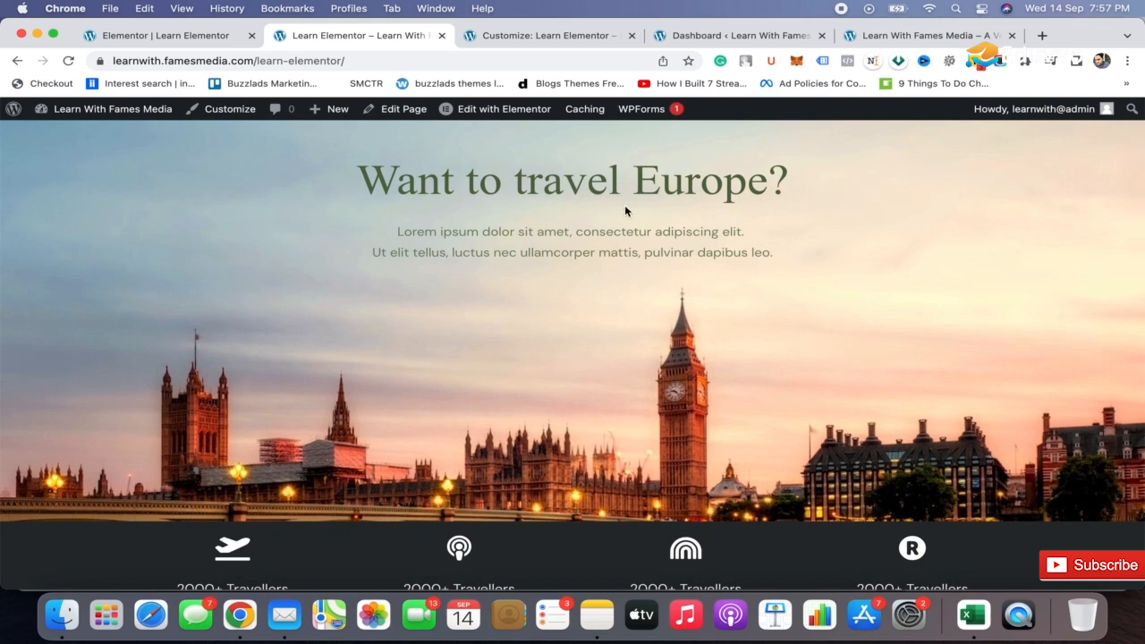
{"action": "scroll", "coordinate": [624, 210], "scroll_direction": "up", "scroll_amount": 3}
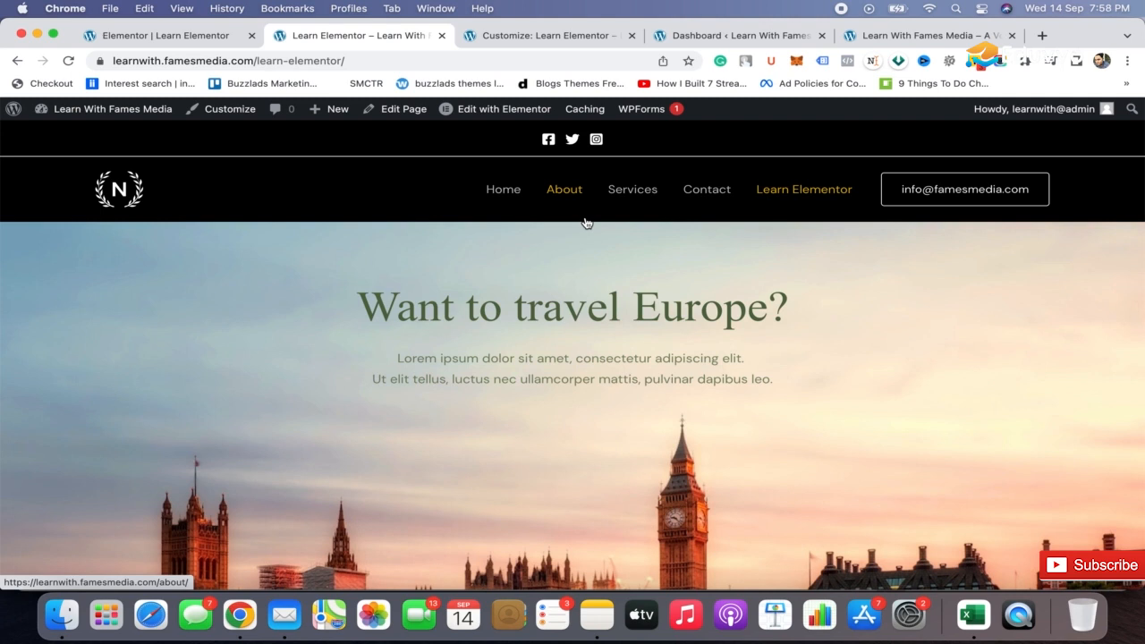
{"action": "key", "text": "super+shift+5"}
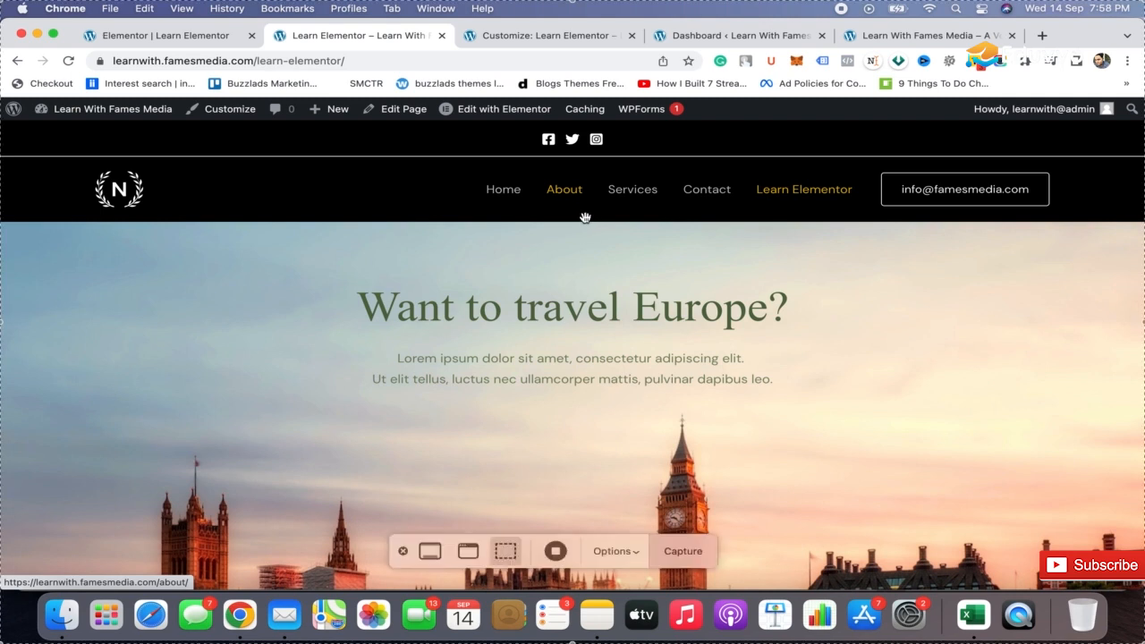